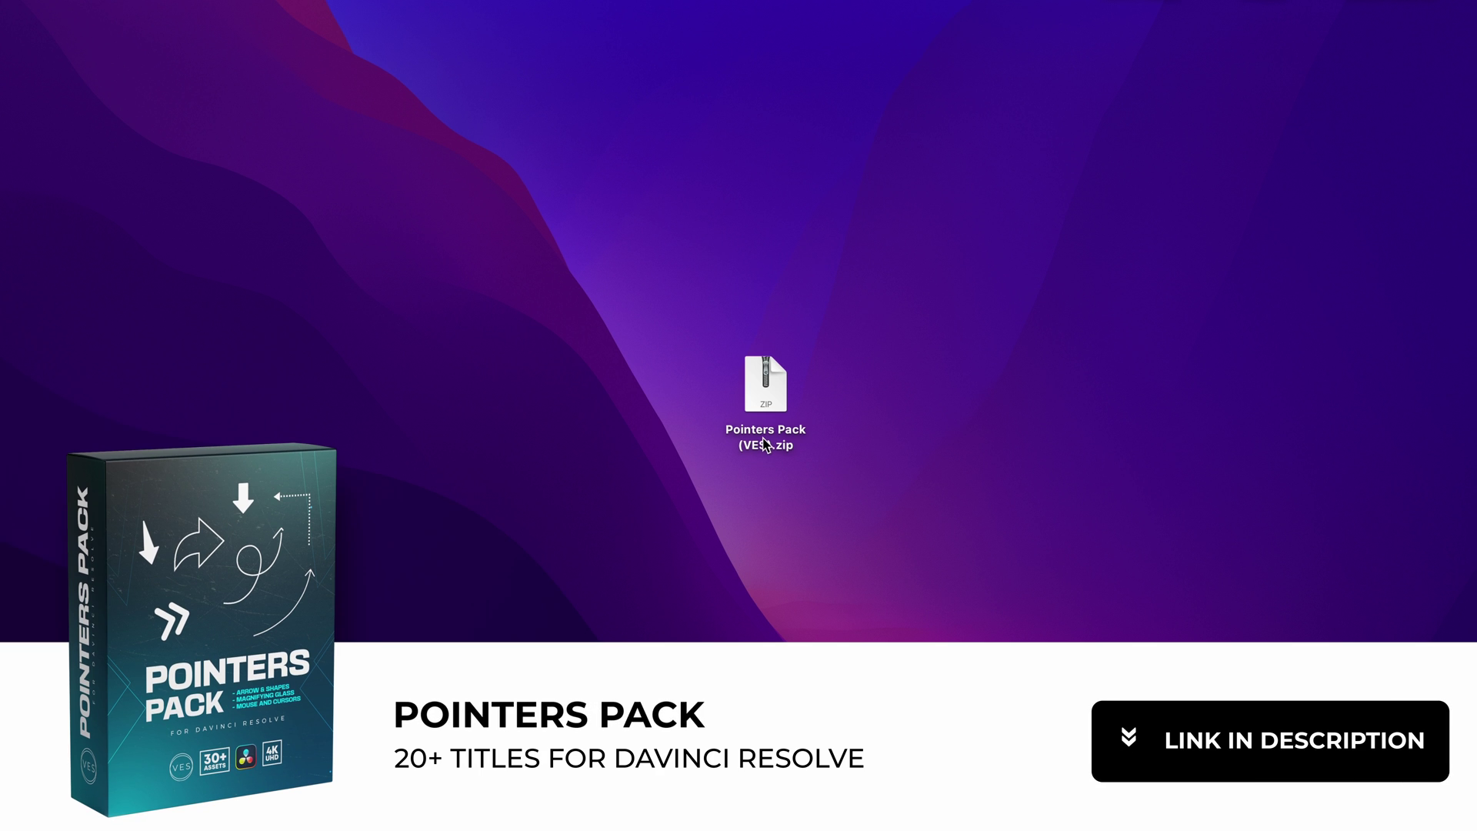
Extract the Pointers Pack zip, preview its PDFs, and launch Pointers Pack (VES).DRFX
double_click(766, 415)
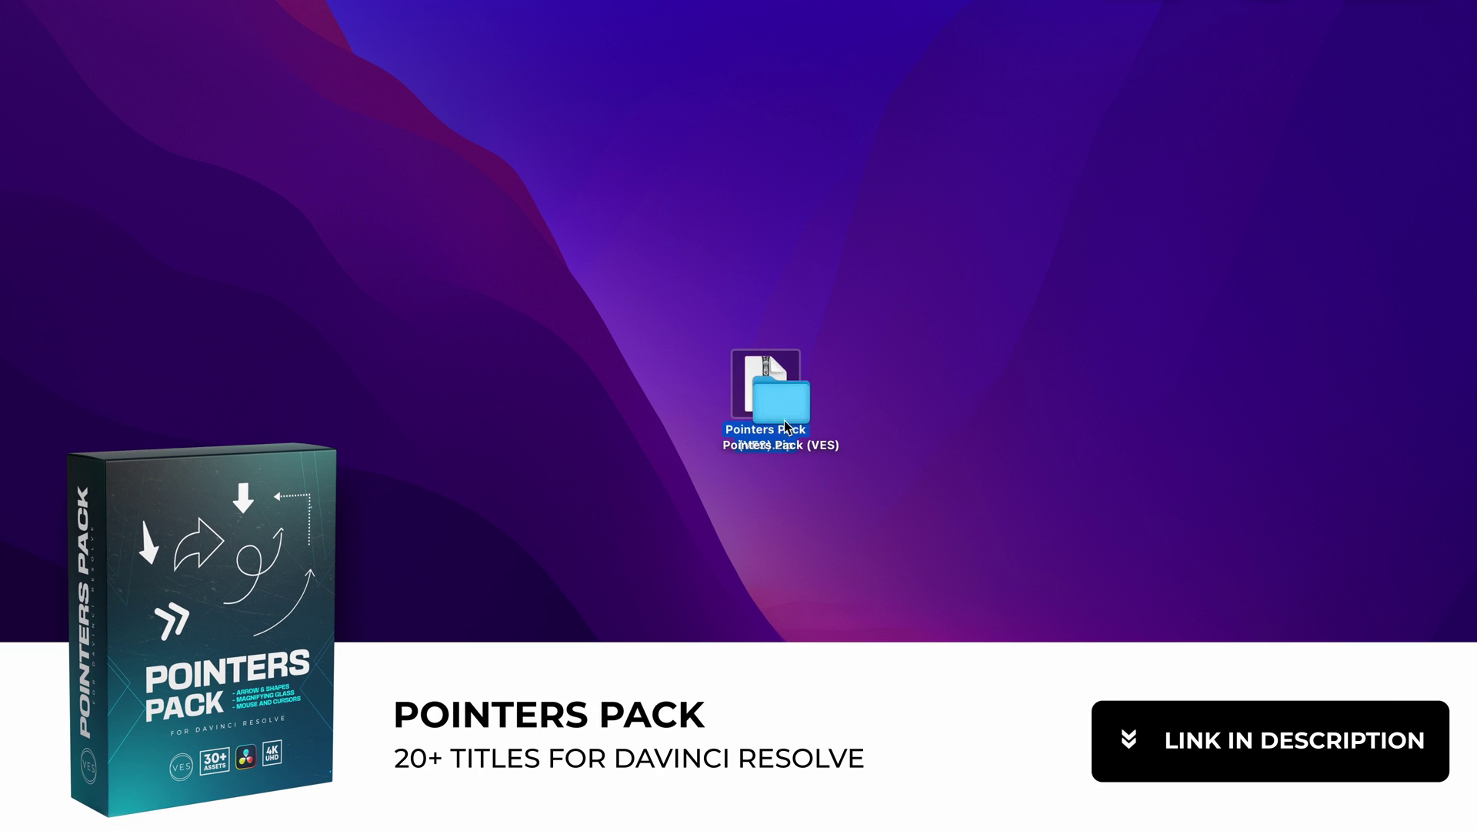
double_click(785, 415)
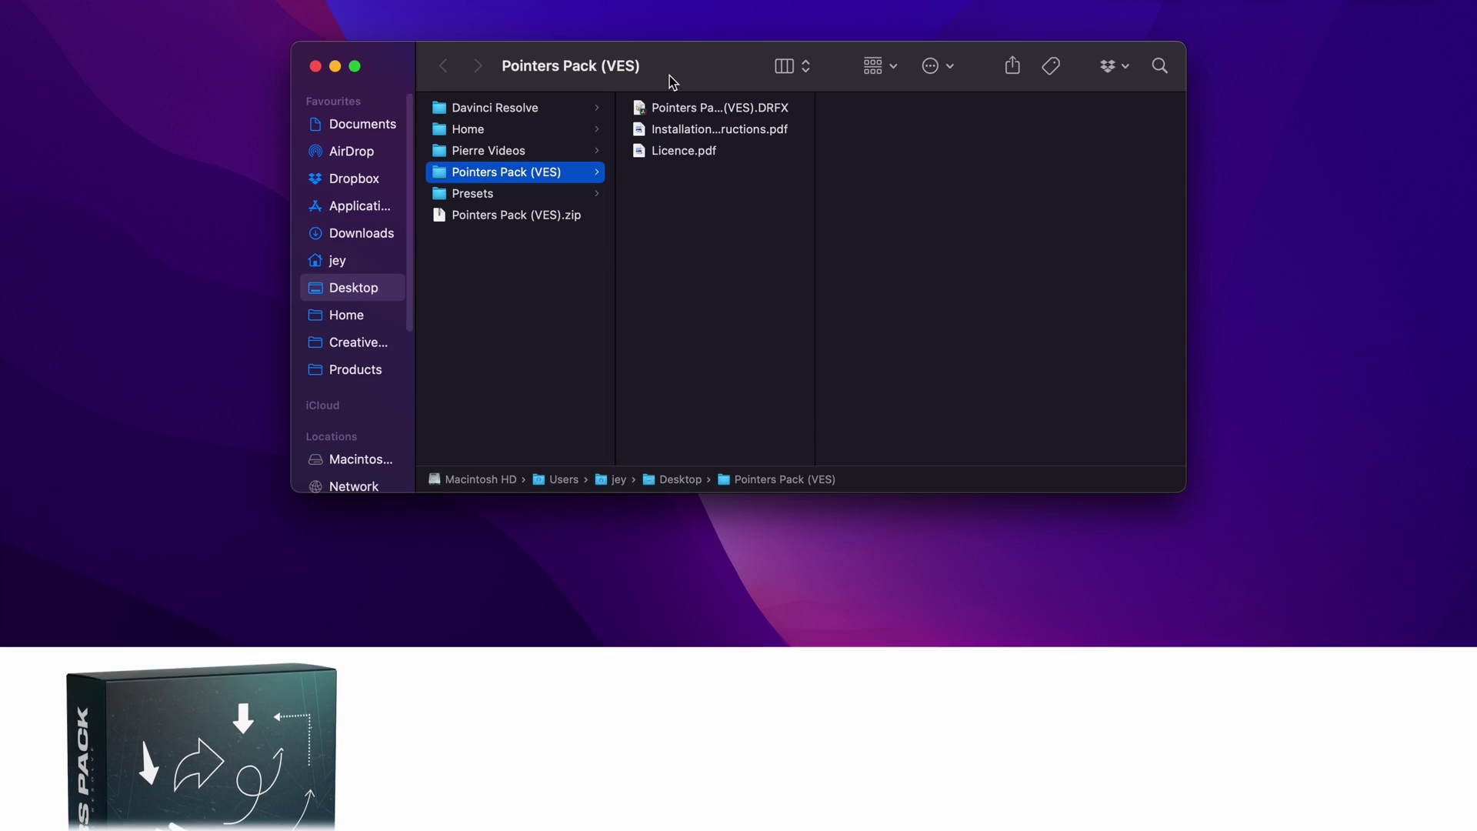
click(671, 206)
click(674, 187)
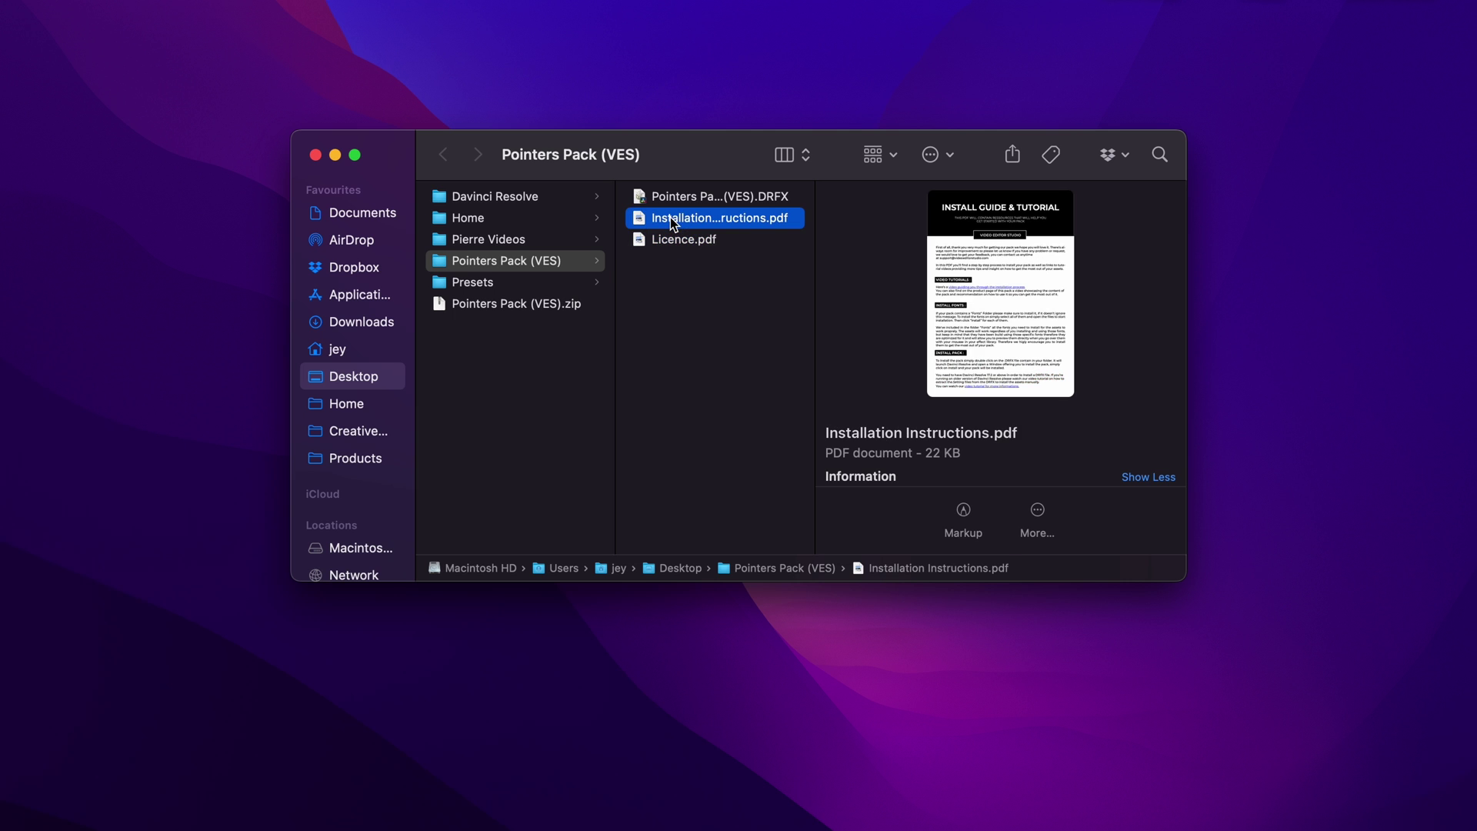
click(672, 198)
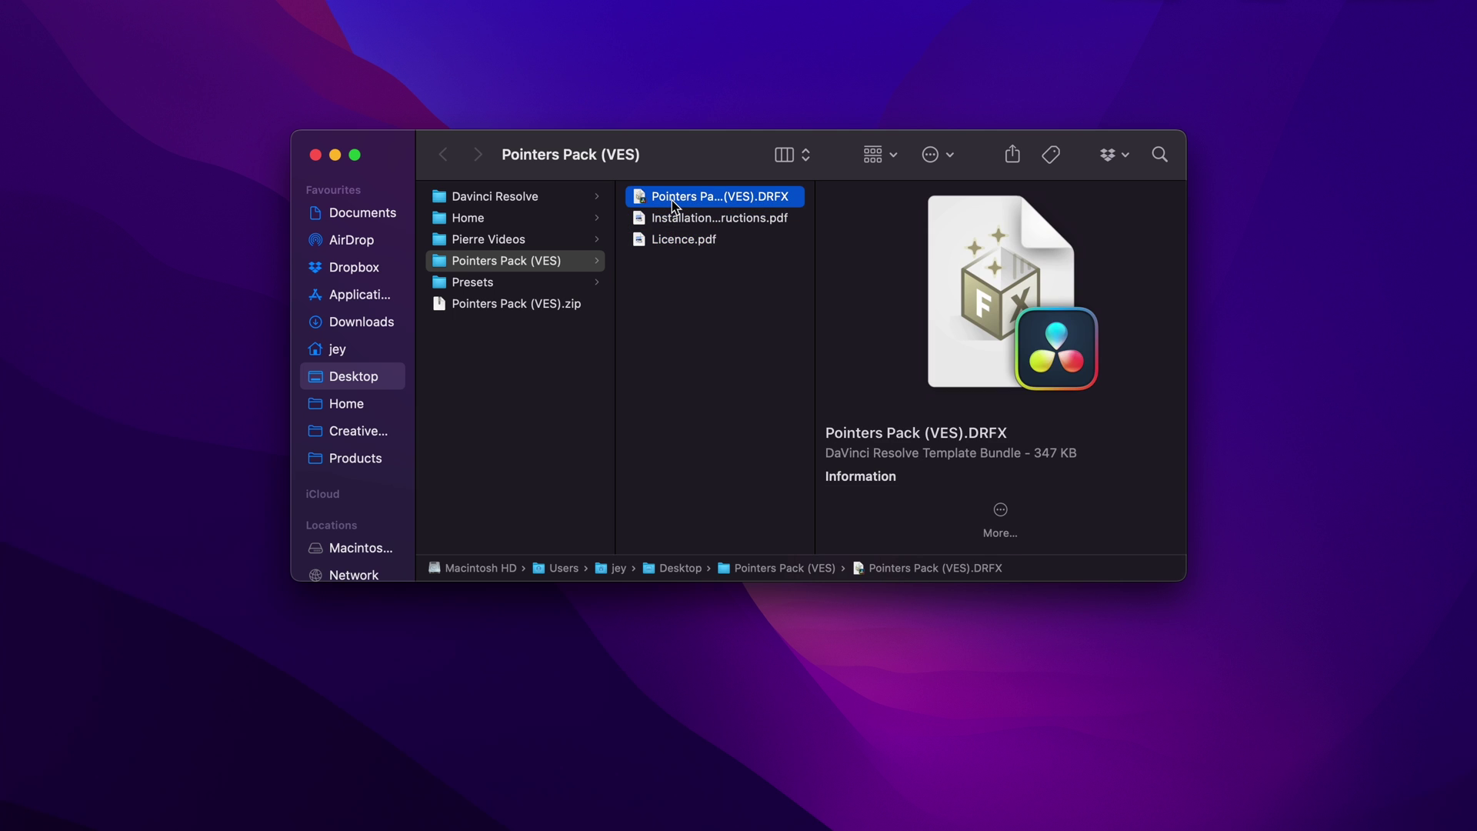
double_click(671, 199)
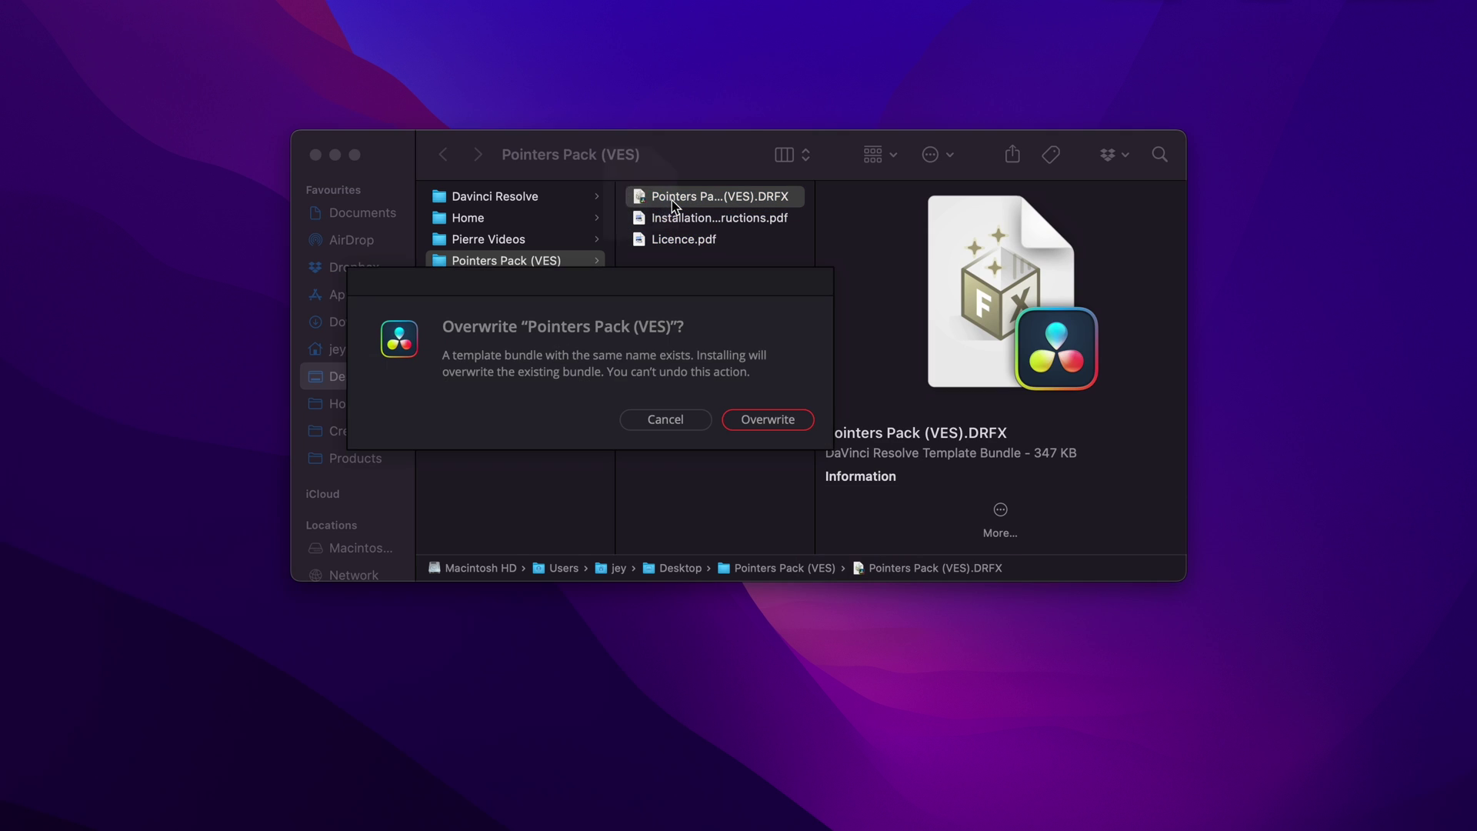
Overwrite the existing bundle and reveal the Pointers Pack subcategories under Titles
click(790, 422)
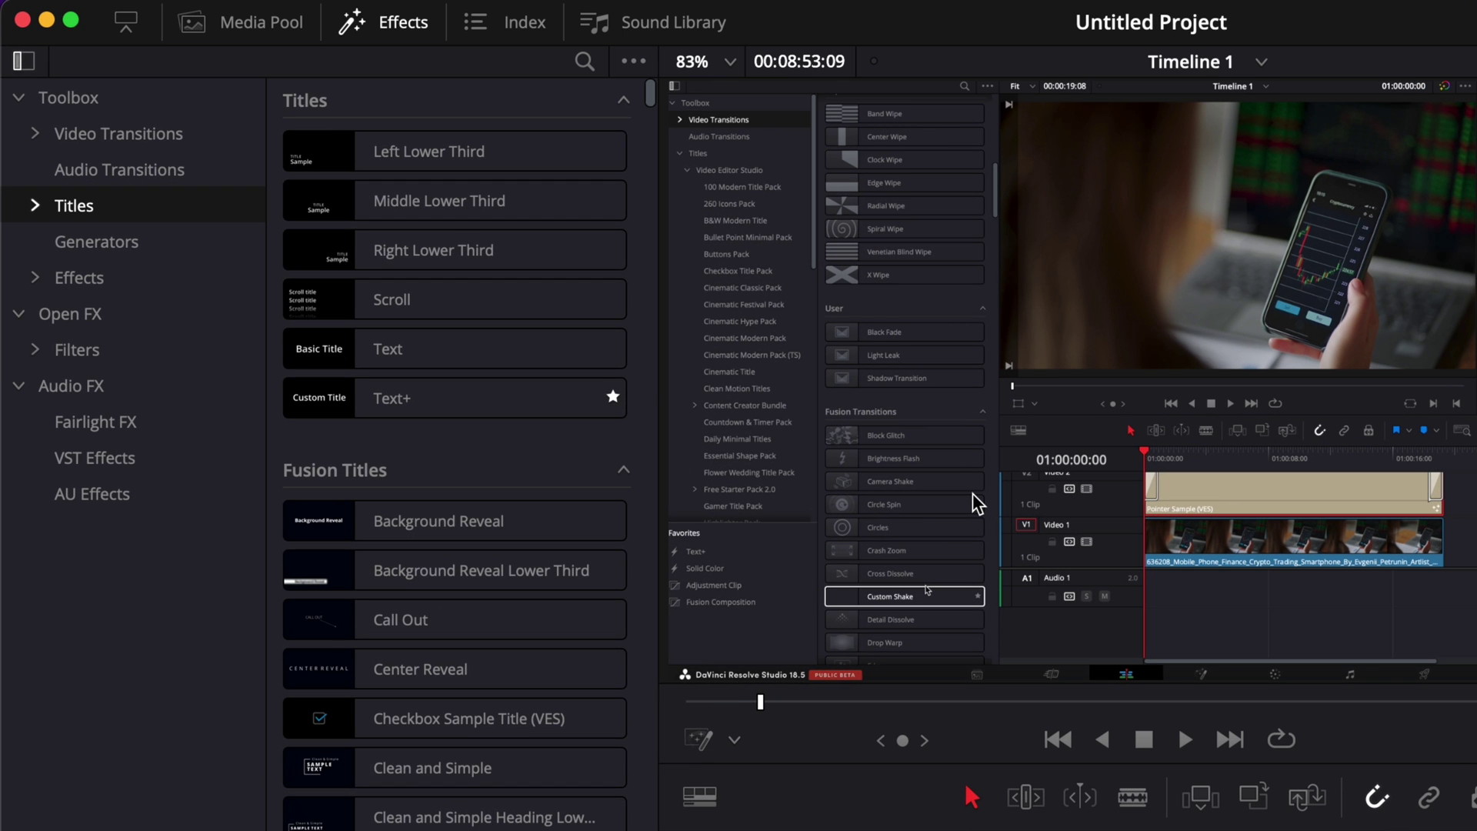
click(35, 209)
scroll(112, 523, down, 3)
scroll(112, 524, down, 10)
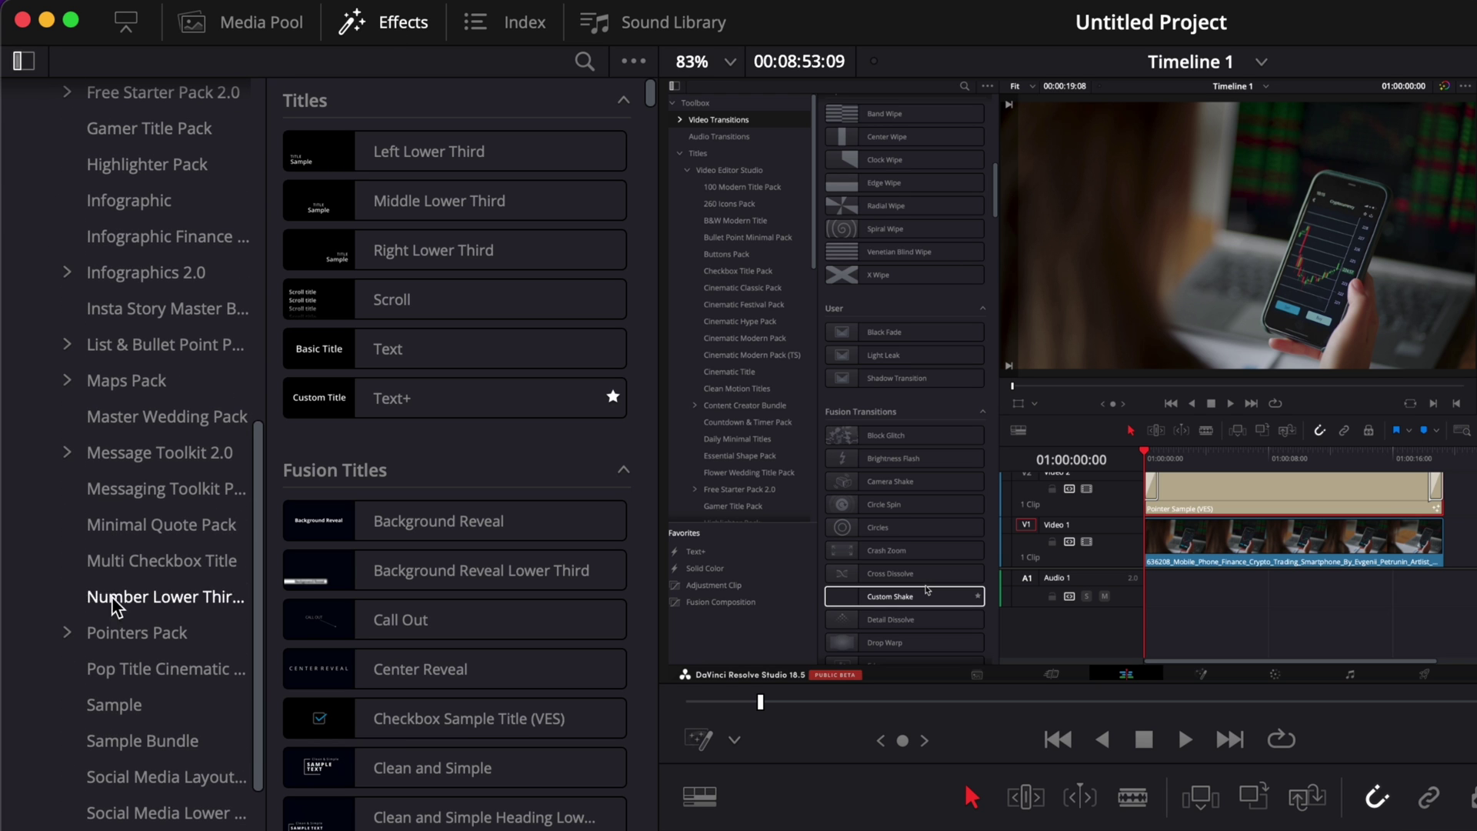
click(131, 638)
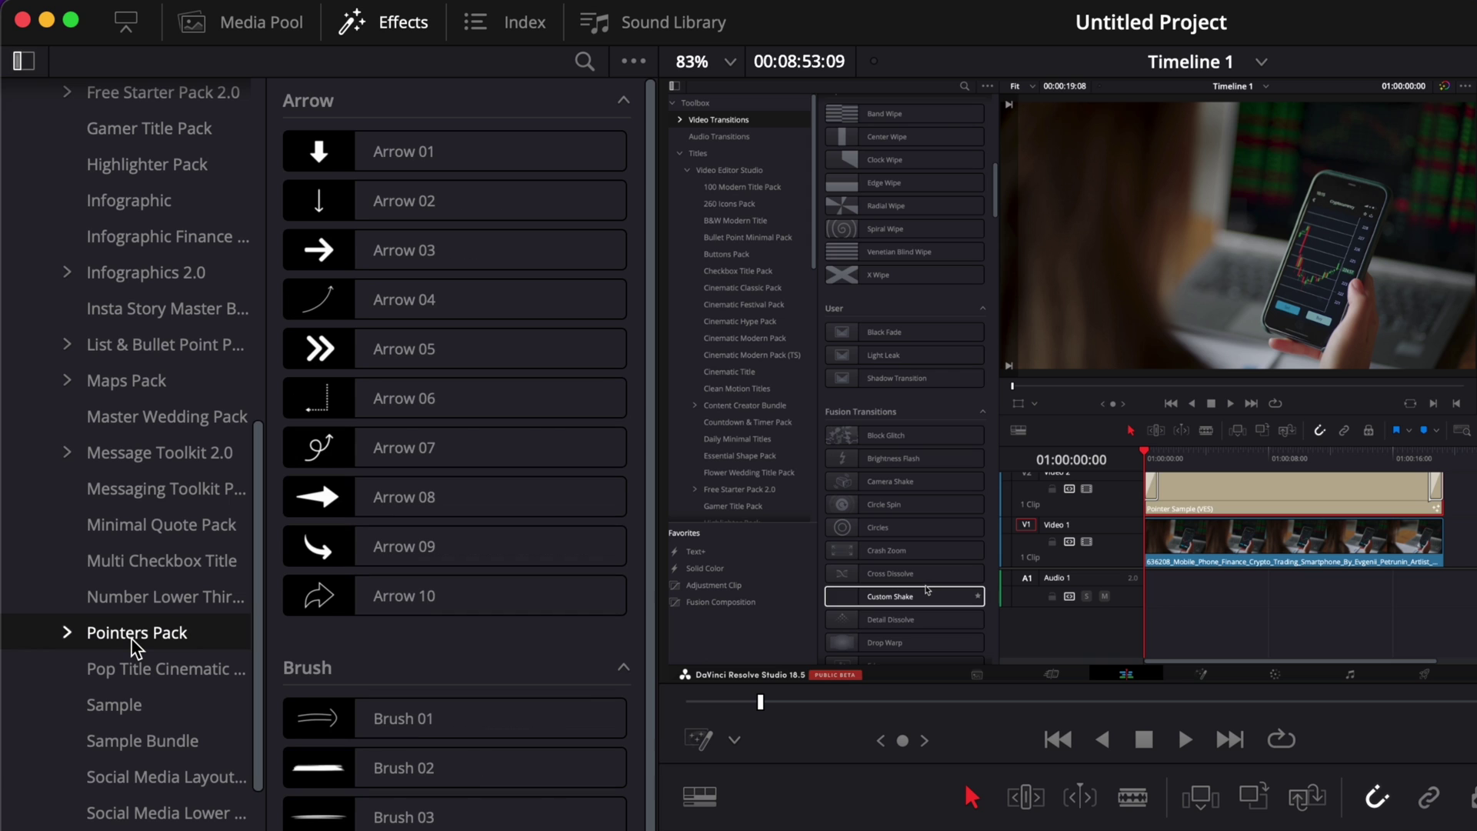
click(66, 632)
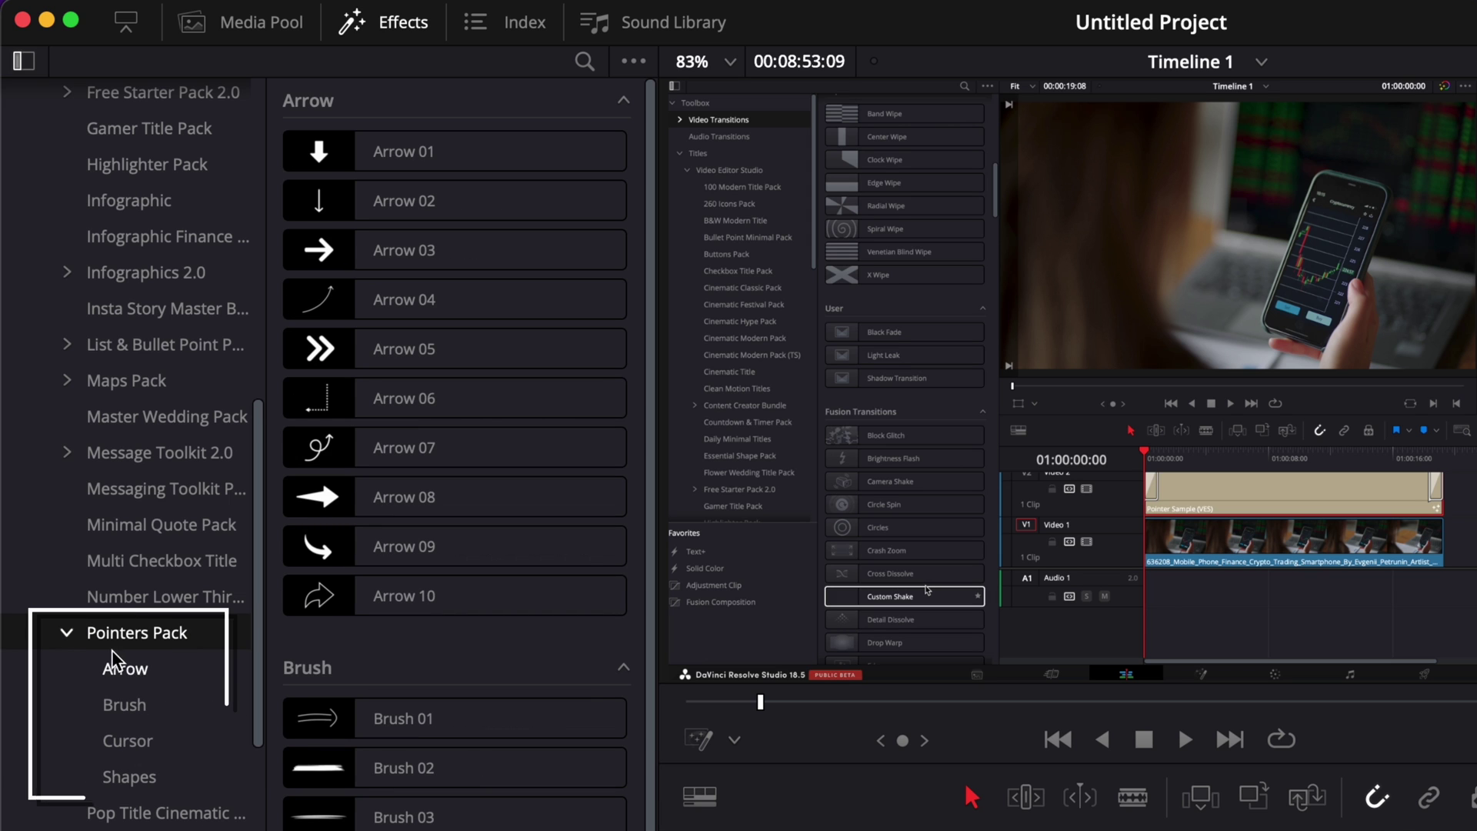
Browse the Arrow, Brush, Cursor and Shapes titles, then collapse Titles and expand Effects
click(138, 672)
click(132, 704)
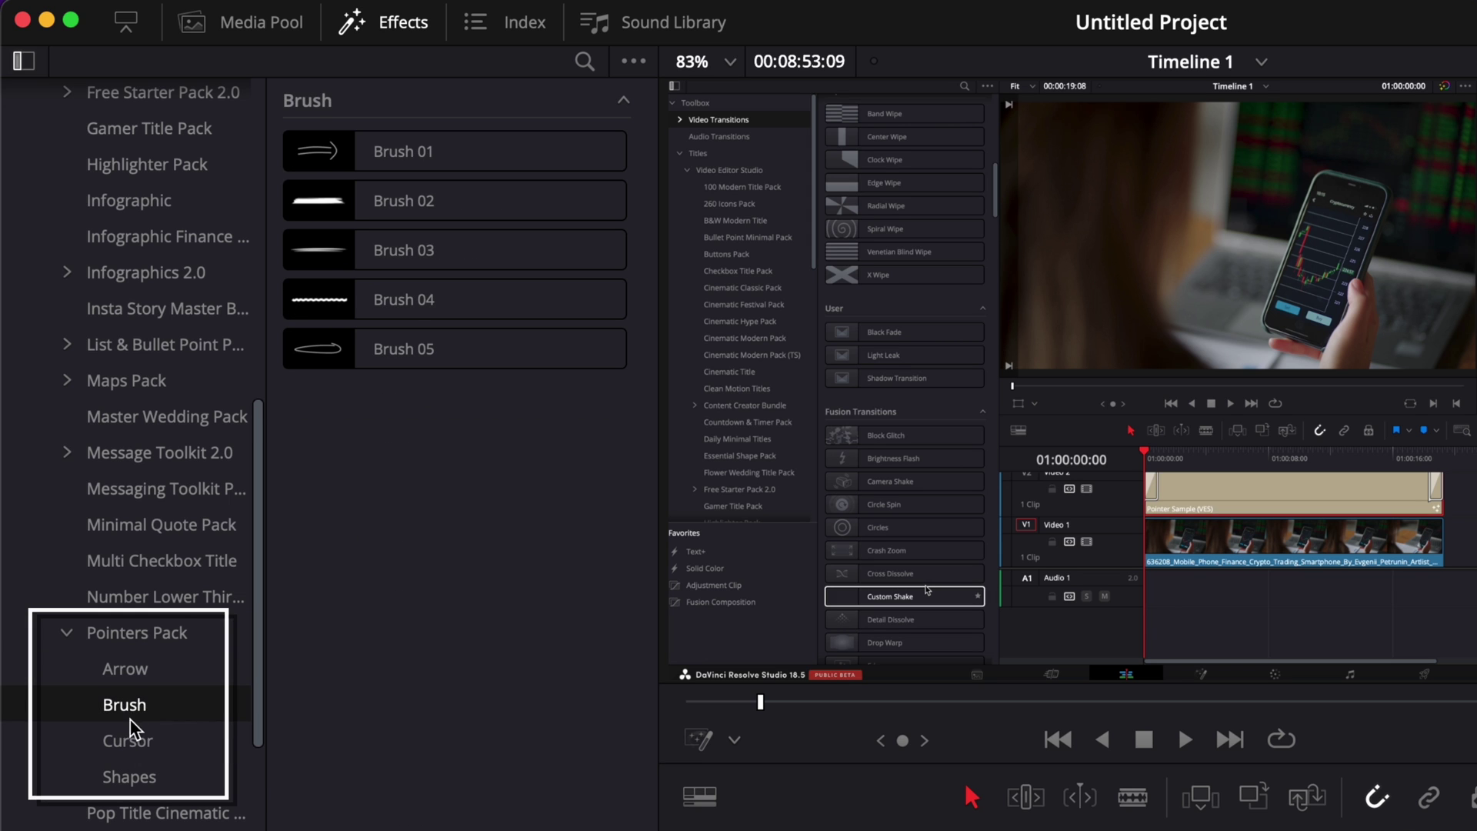
click(131, 741)
click(127, 777)
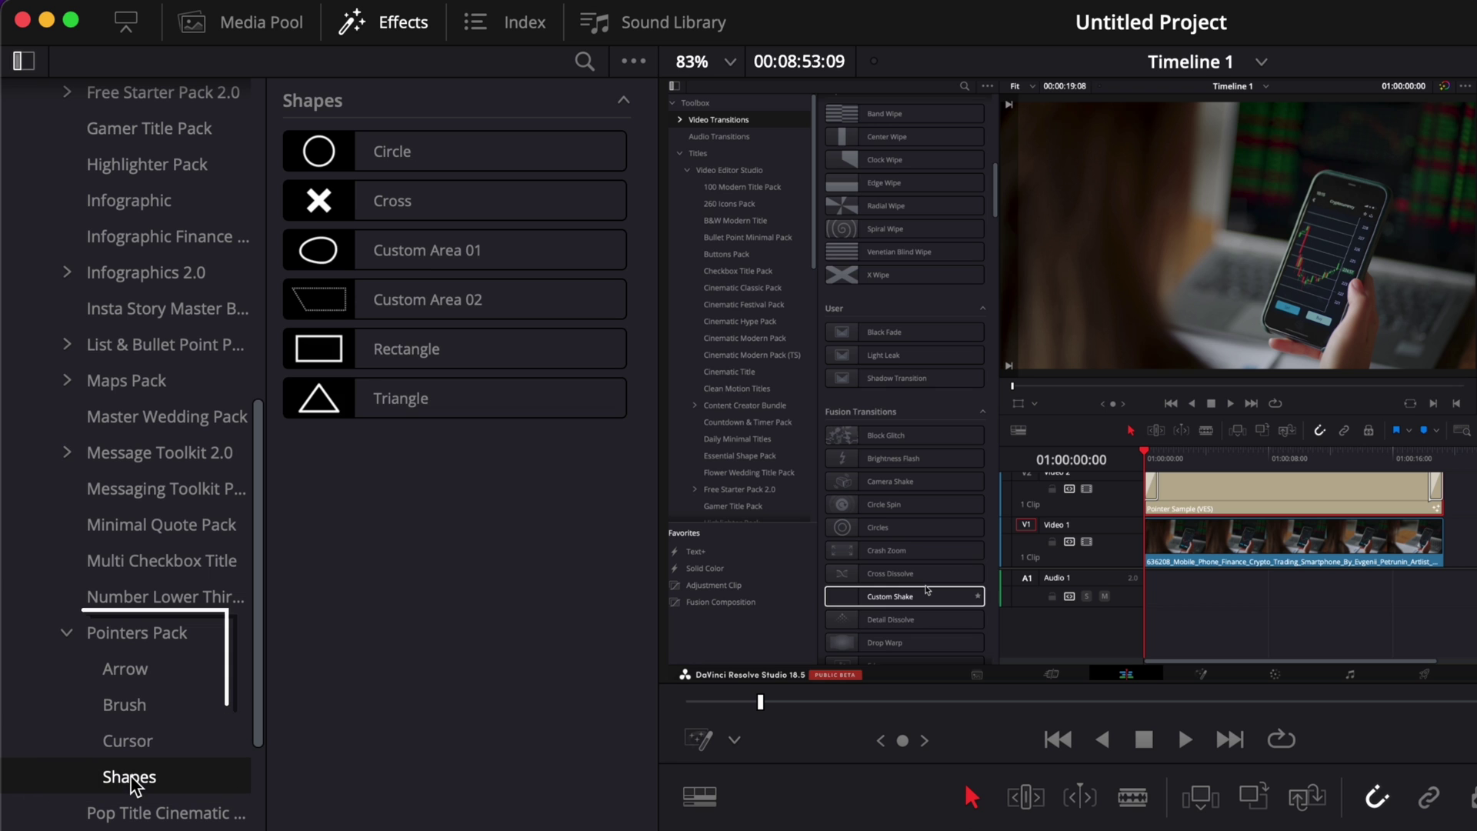
click(67, 632)
scroll(151, 509, up, 1)
scroll(151, 504, up, 10)
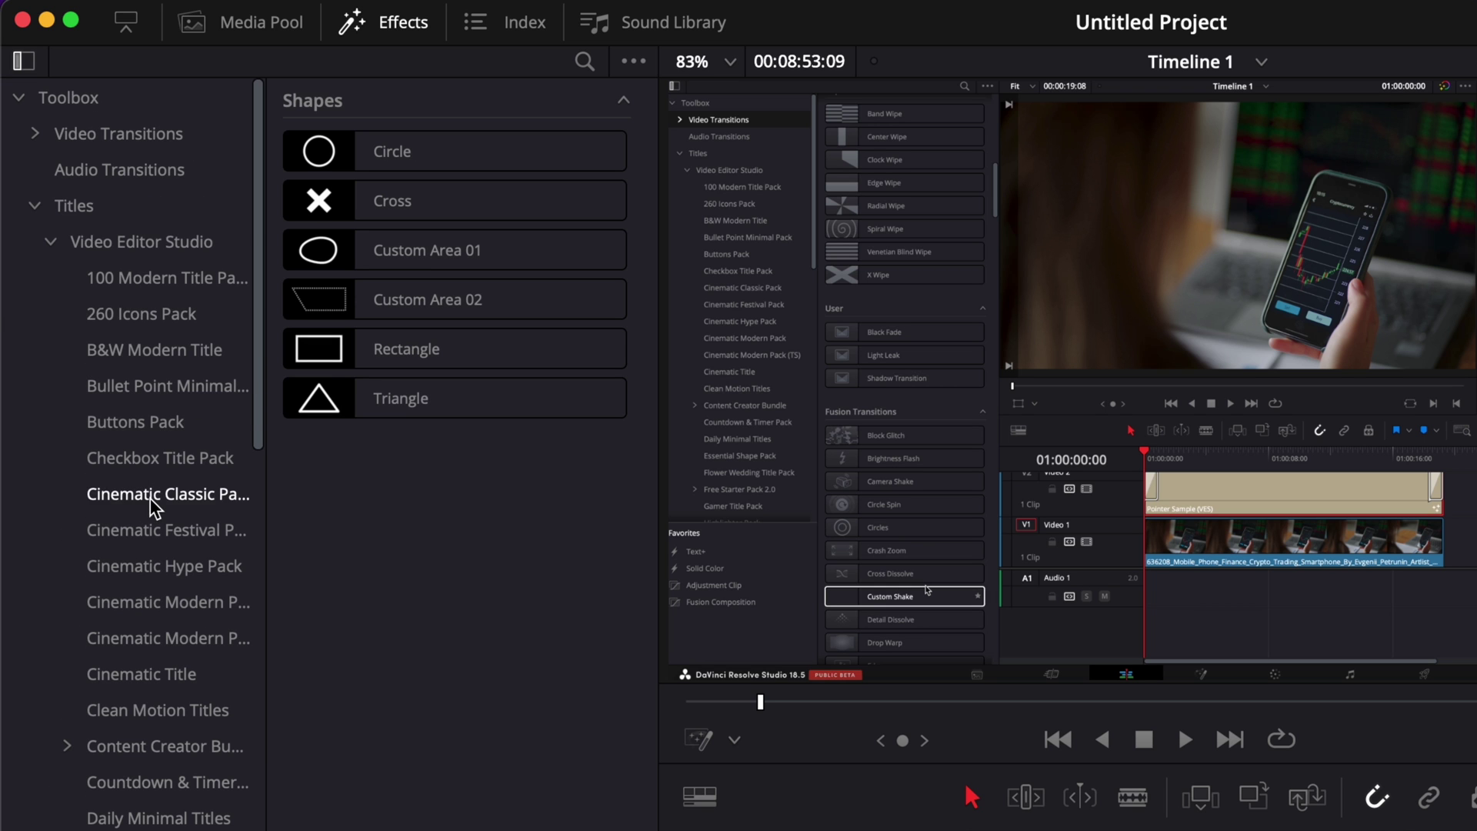
click(36, 206)
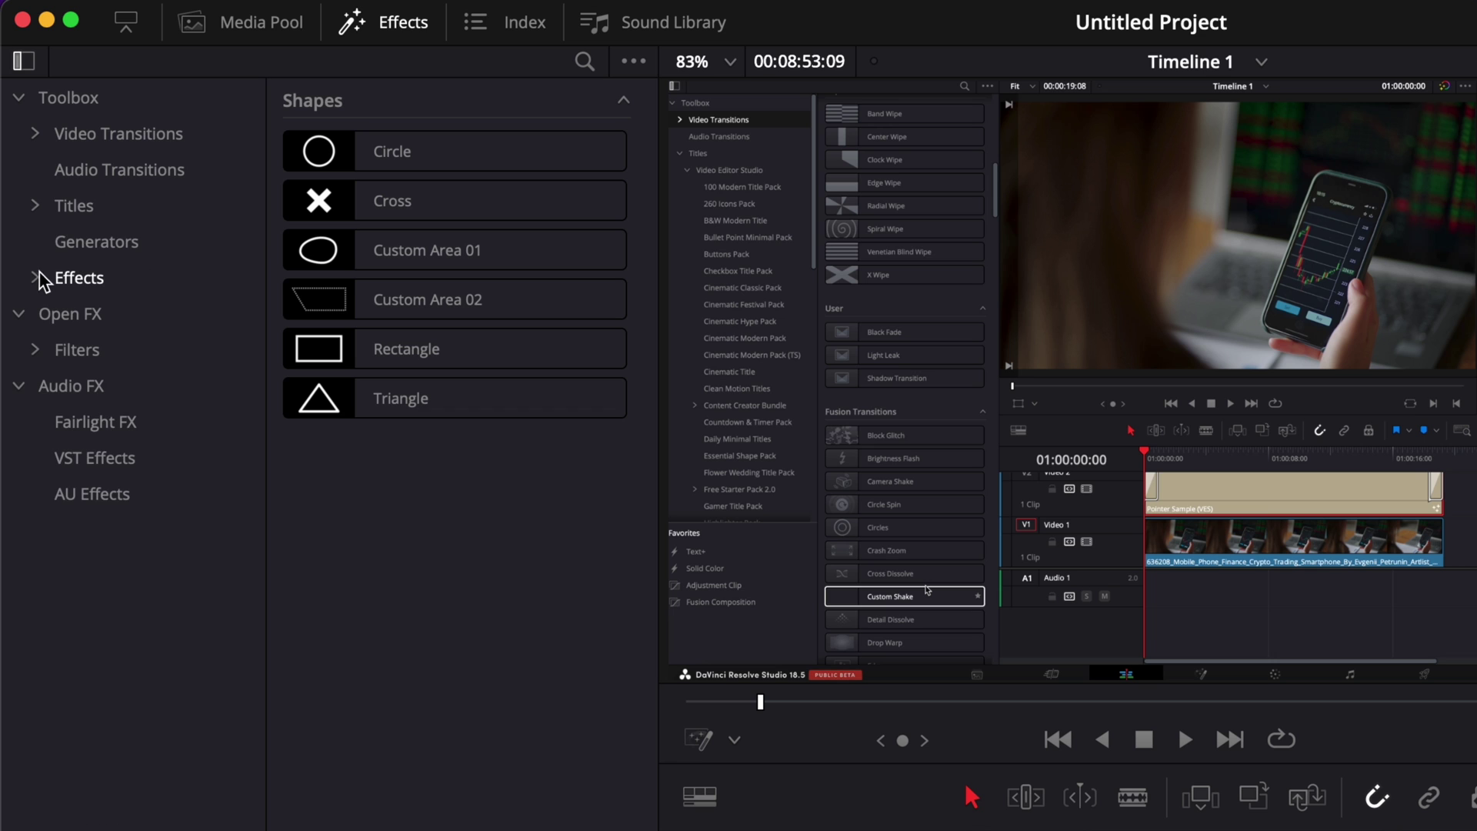
click(35, 279)
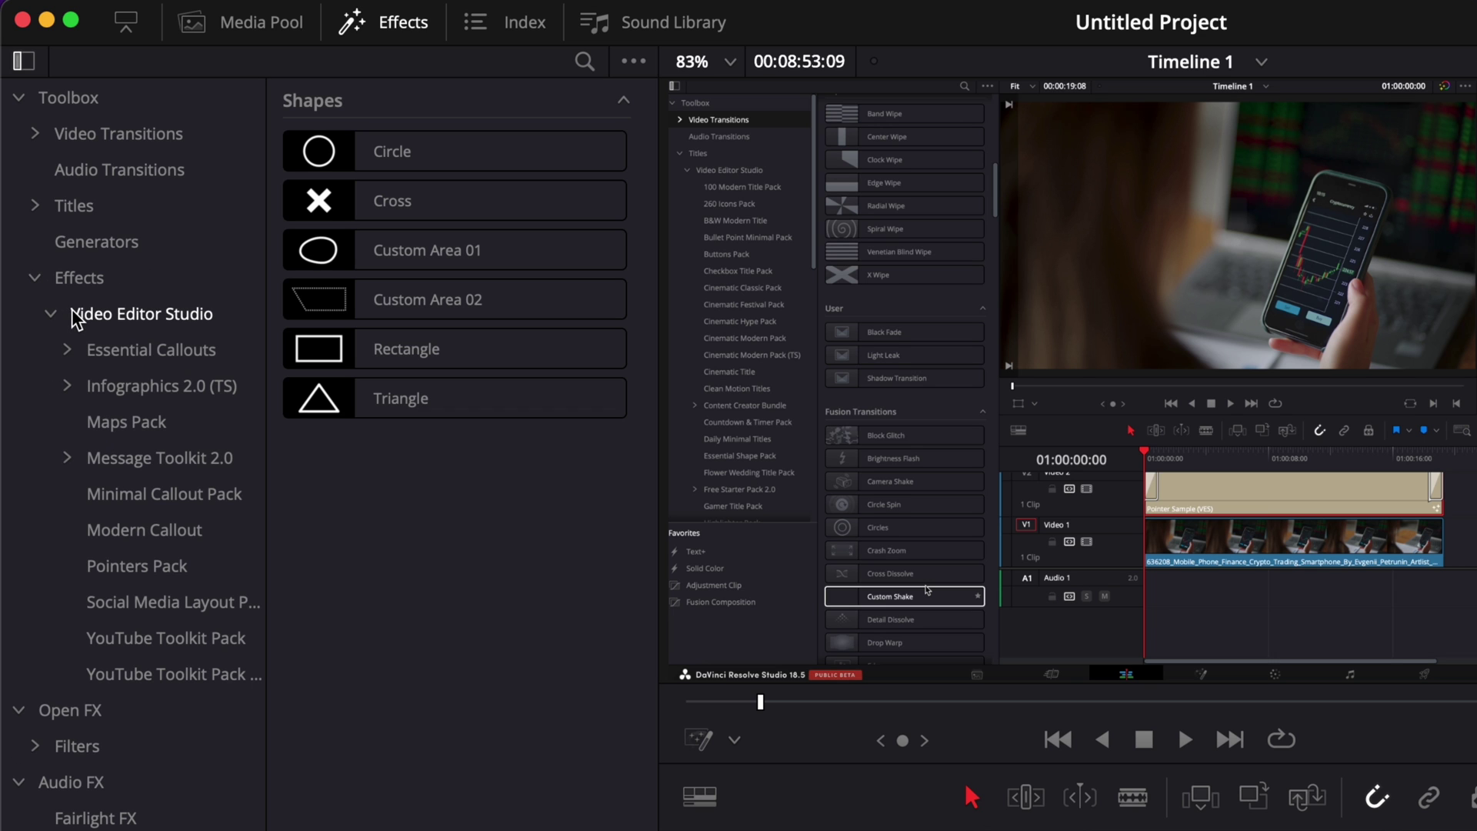
Move the playhead to 01:00:40:10 and drop Rectangle Pointer onto the V1 clip
click(108, 568)
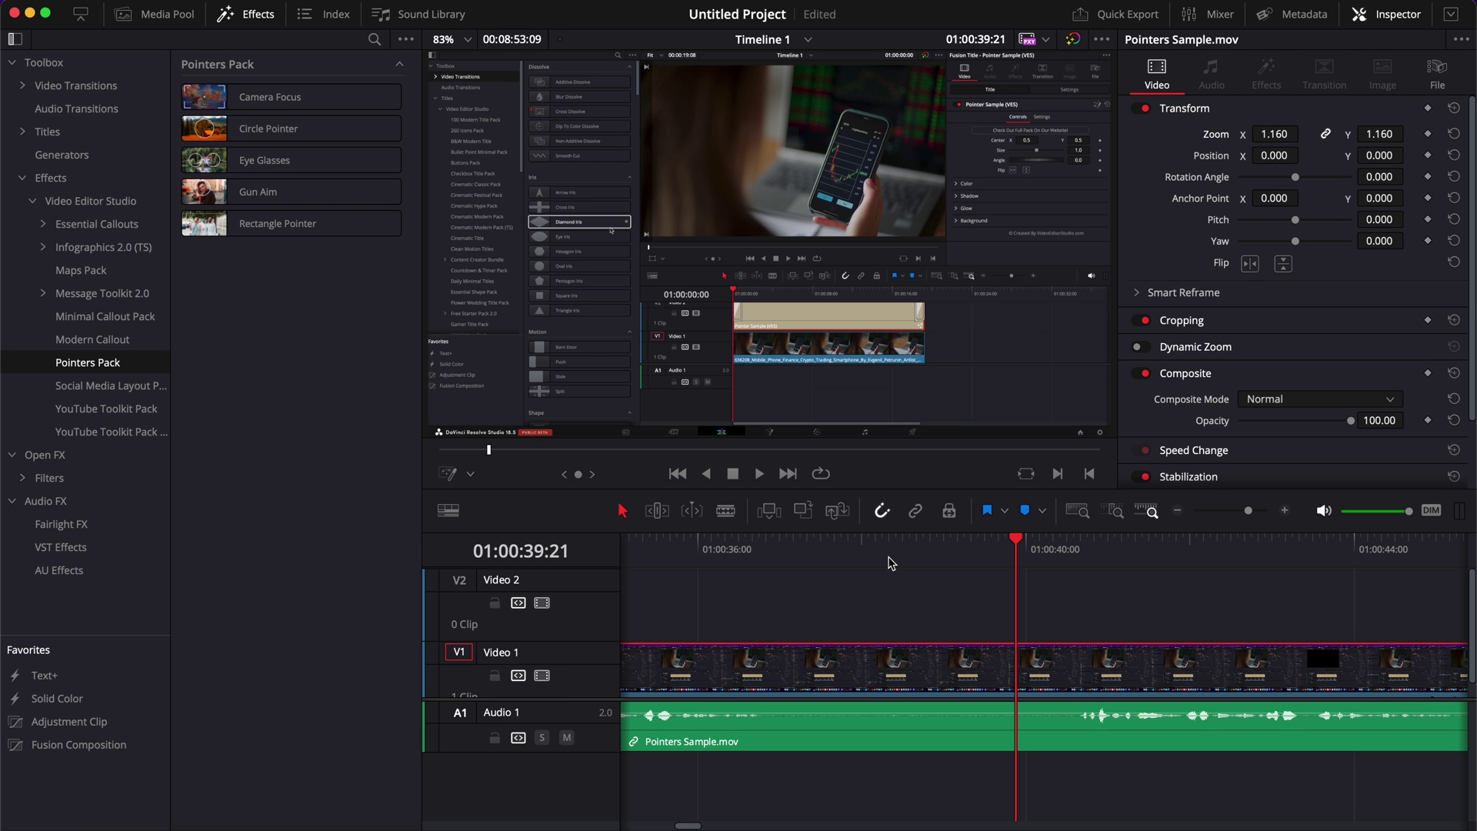
drag(906, 545, 1064, 548)
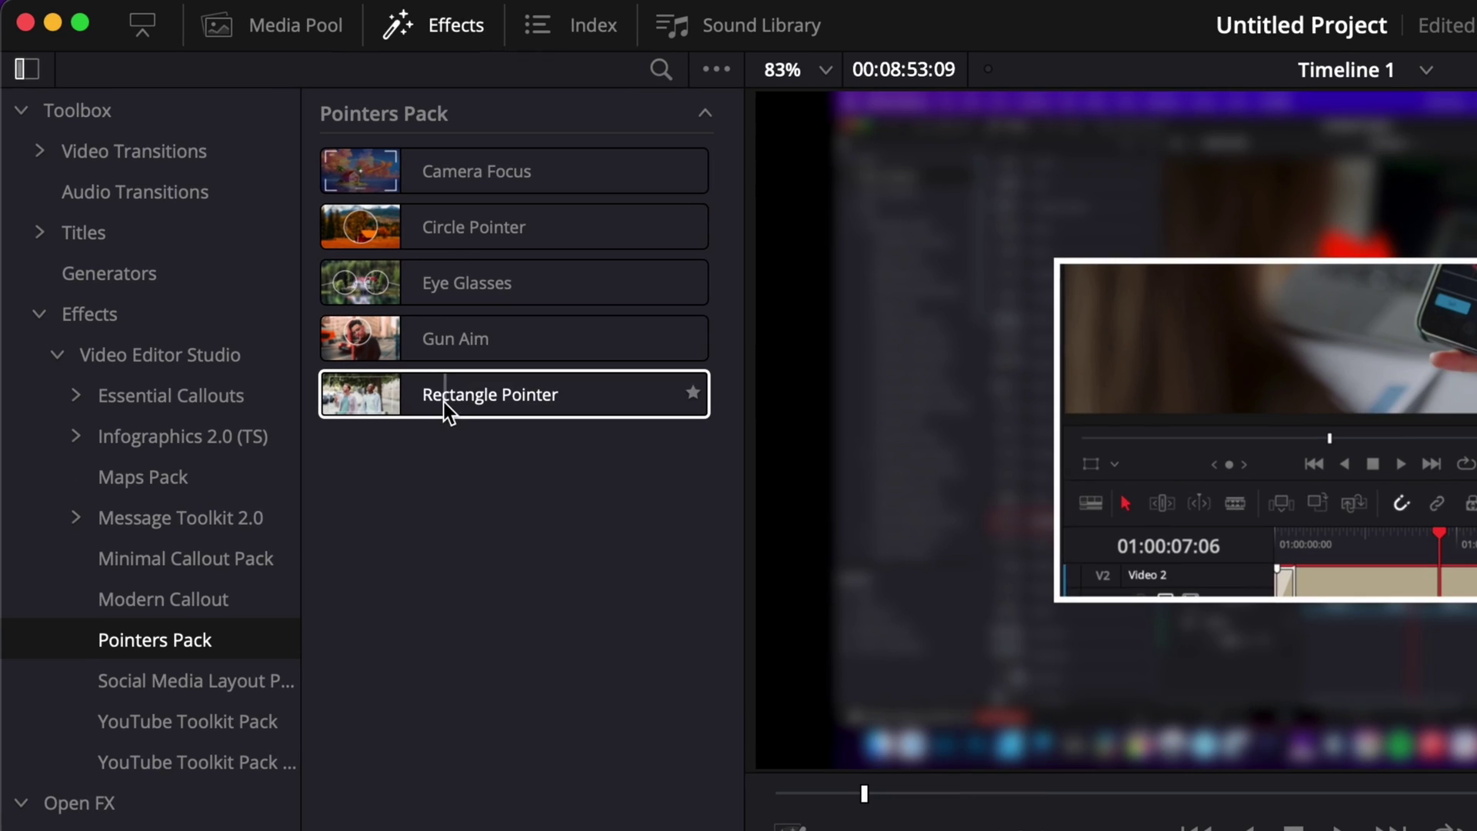
drag(570, 395, 1476, 830)
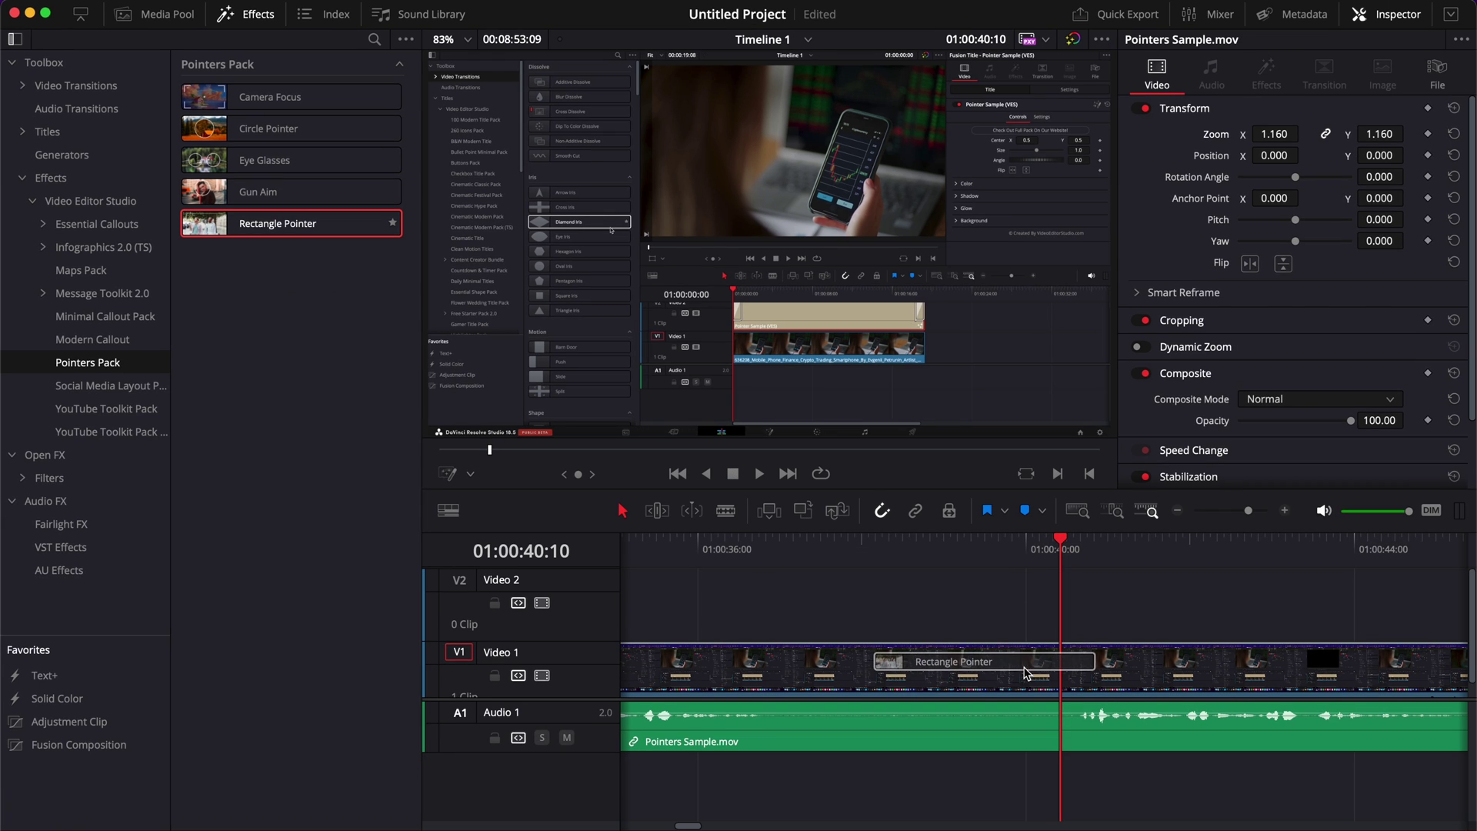
drag(1026, 674, 1026, 673)
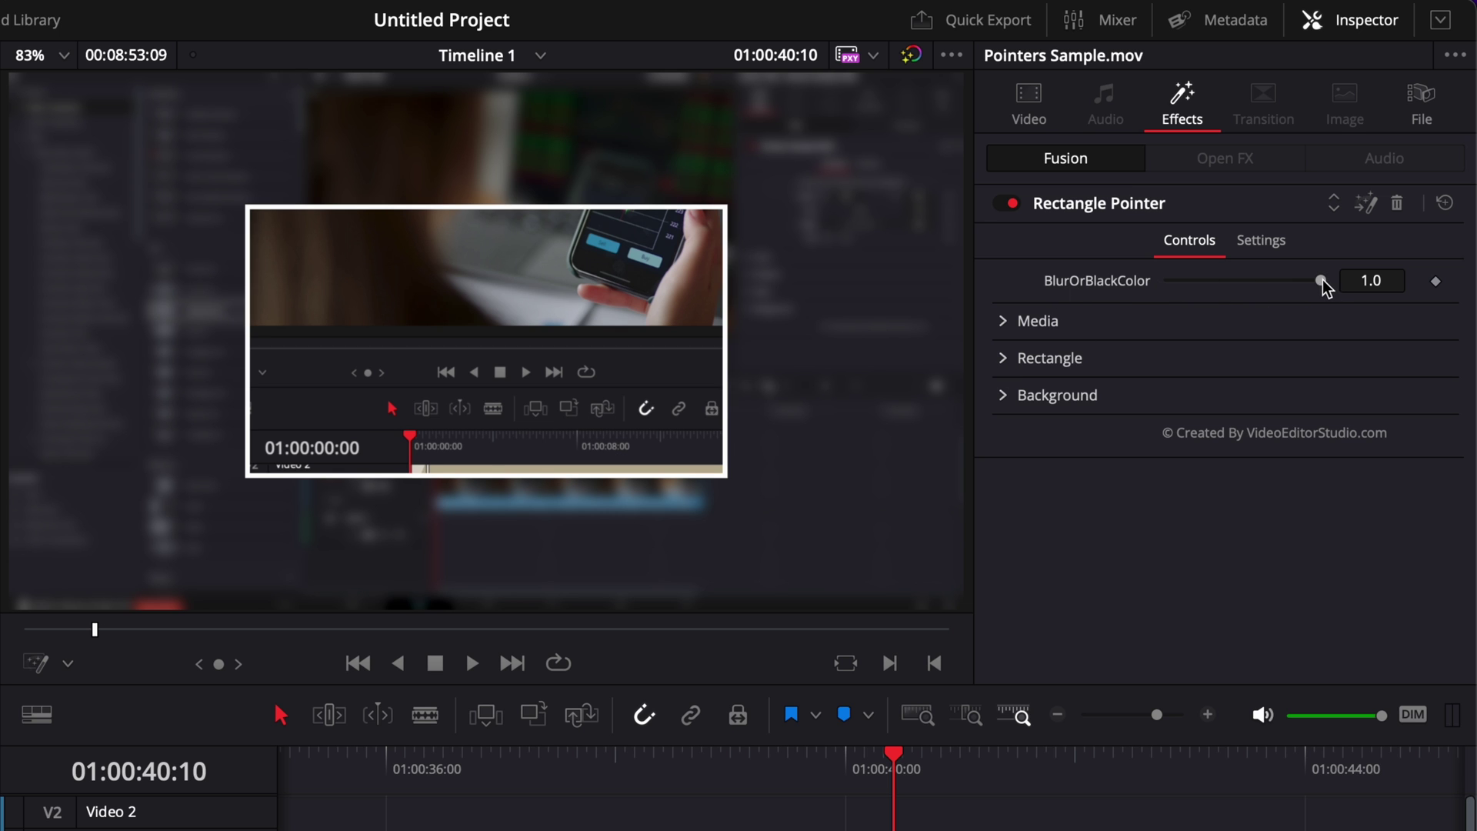
Try BlurOrBlackColor, test then reset Blur Size to 10.0, and set Blur Blend to 0.0
mouse_move(1323, 279)
mouse_down()
mouse_move(1162, 292)
mouse_move(1334, 292)
mouse_up()
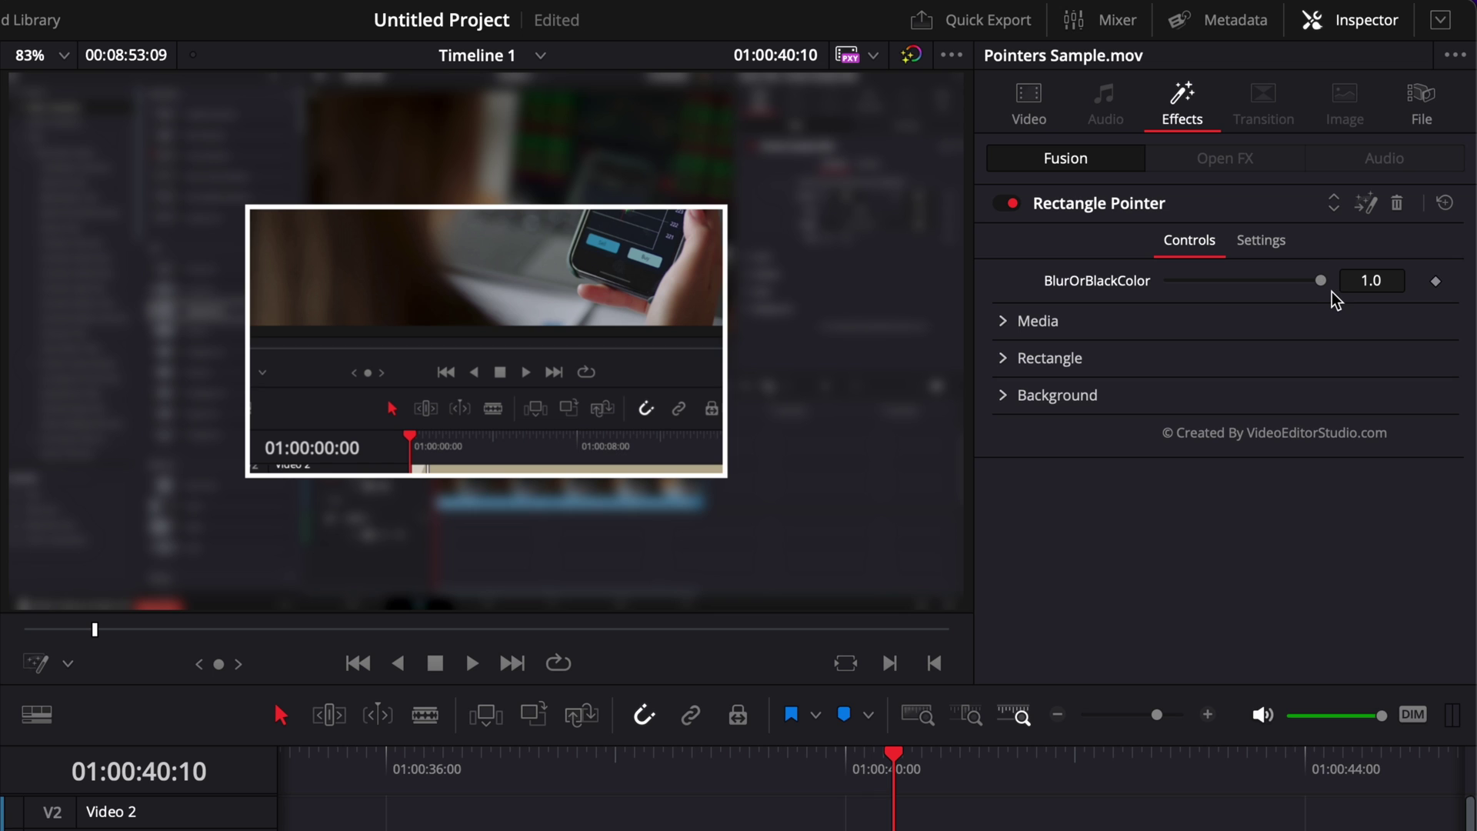
click(1004, 320)
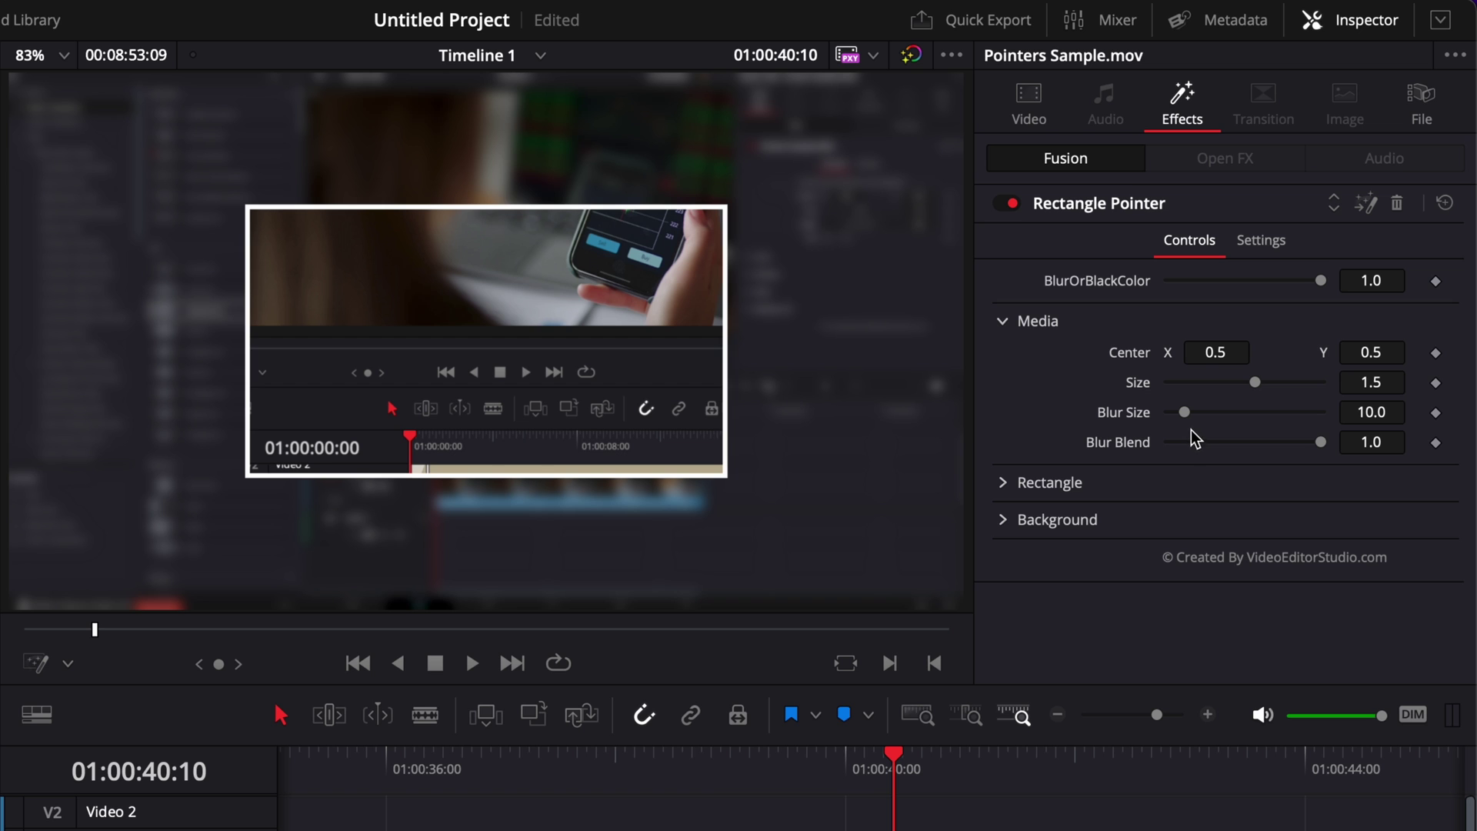
drag(1185, 411, 1257, 412)
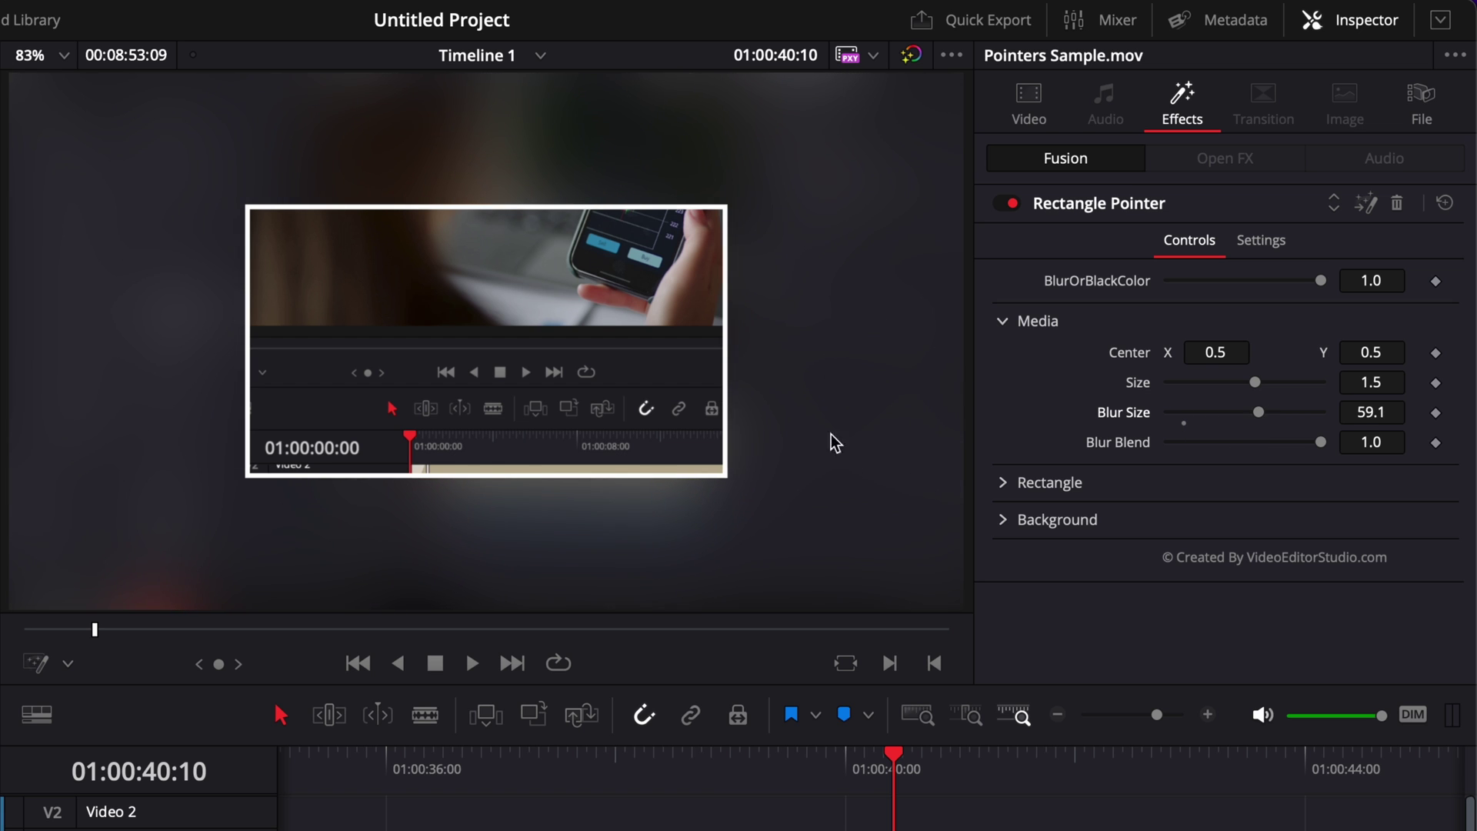
drag(1266, 419, 1179, 417)
double_click(1138, 414)
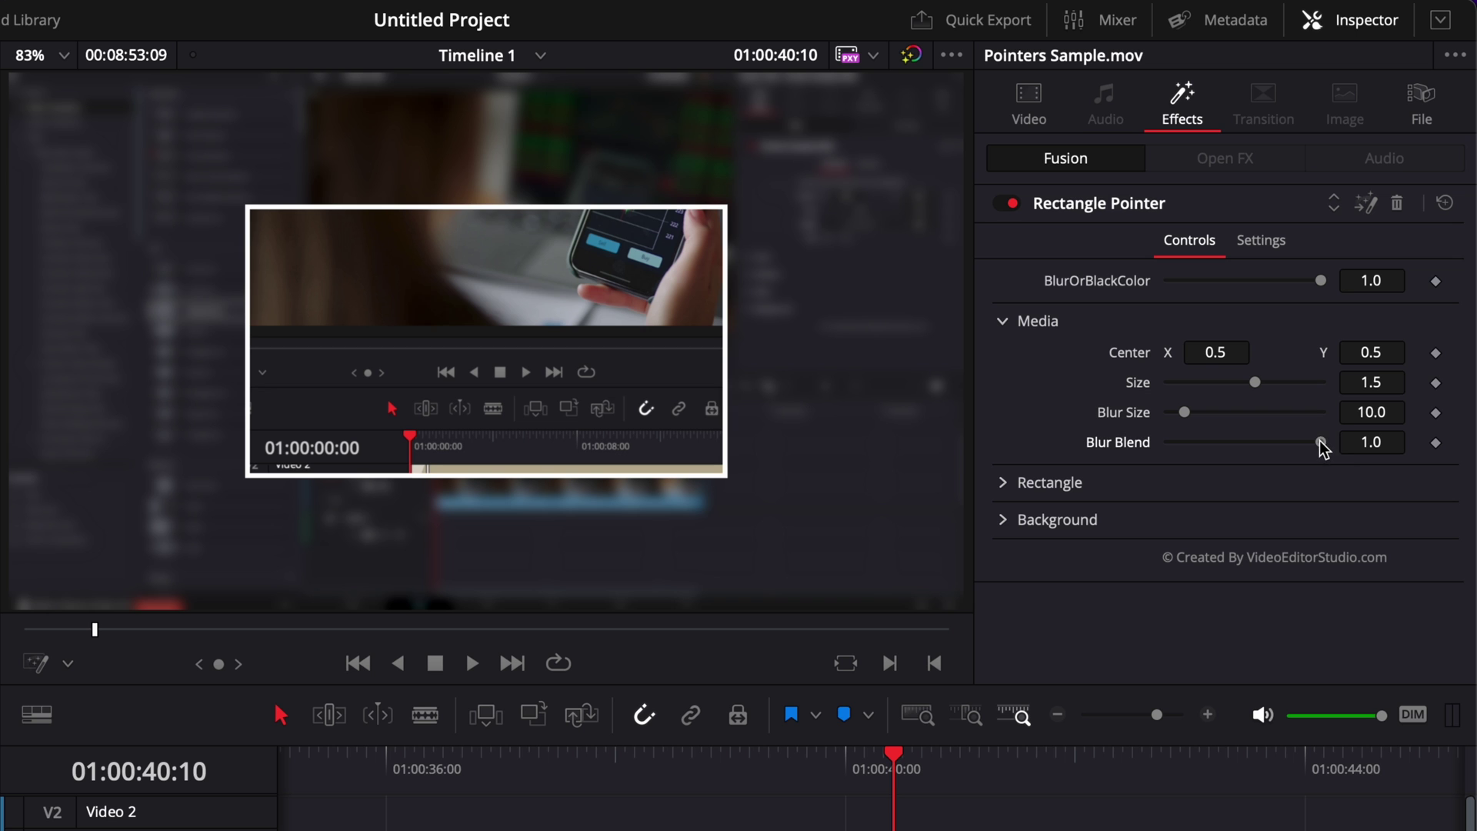
drag(1318, 441, 1148, 465)
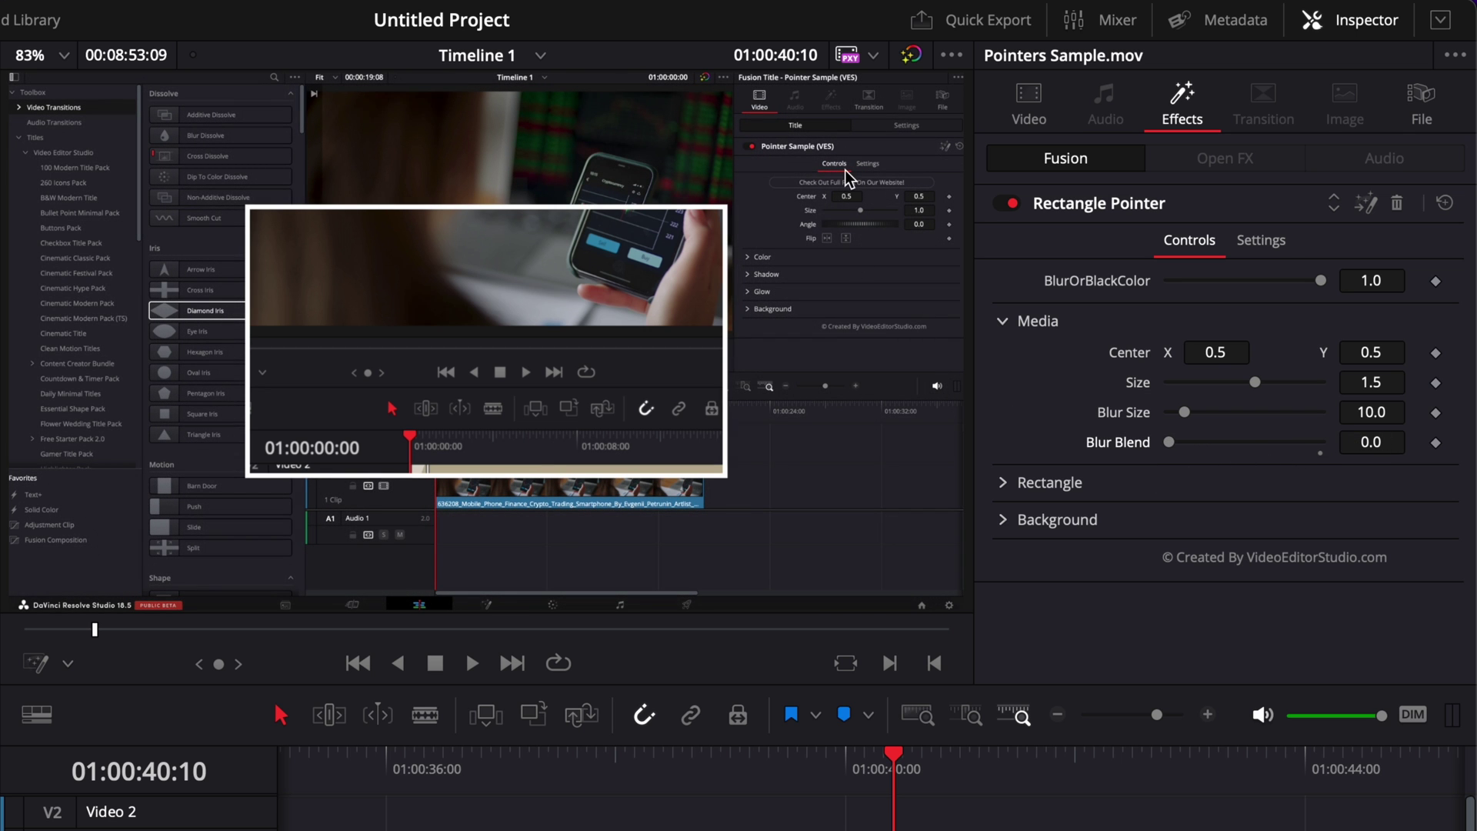
Trial-offset the Rectangle and Media Center X values, then reset both to 0.5
click(1003, 483)
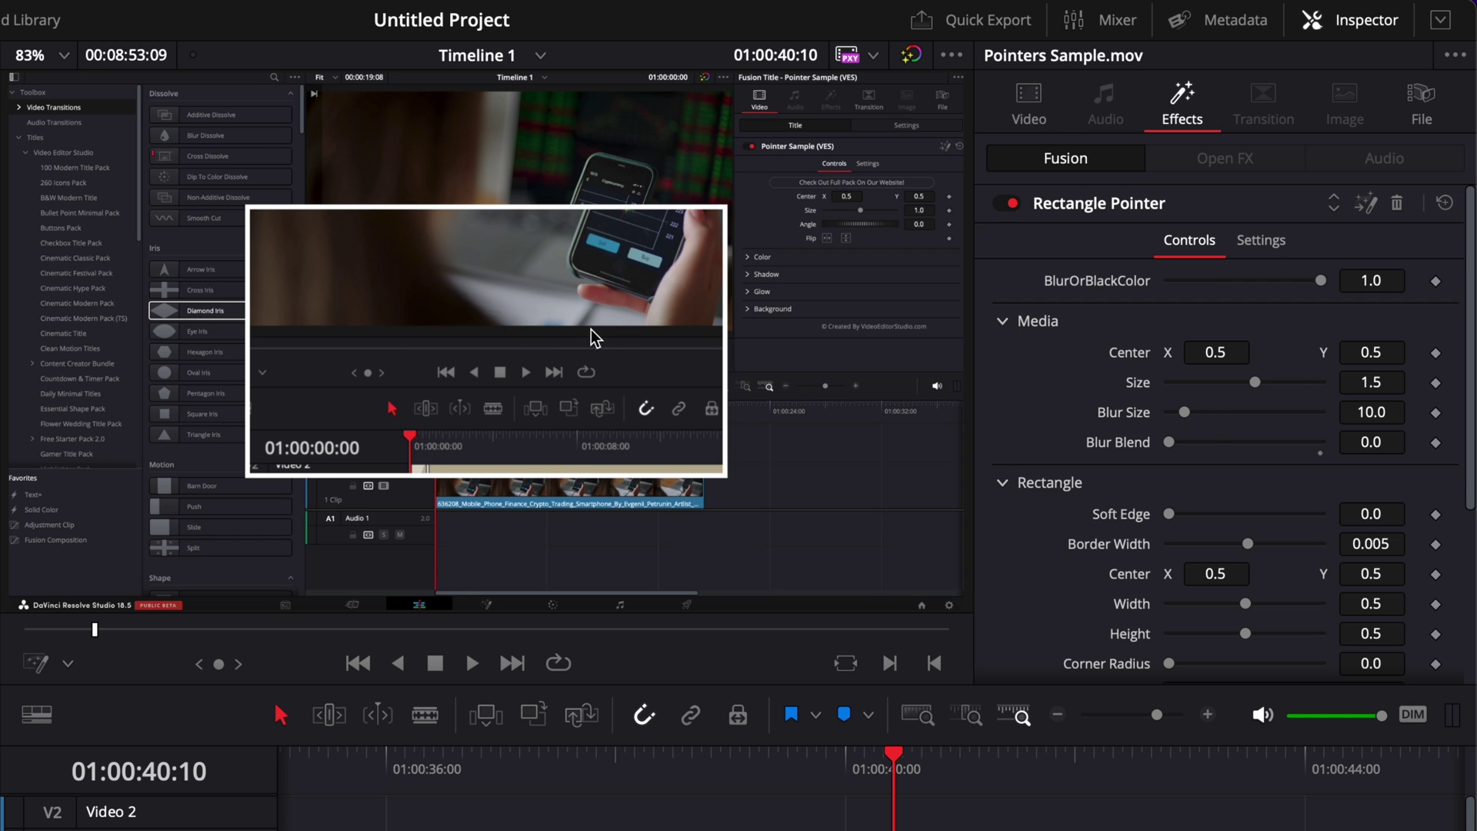
drag(1222, 574, 1269, 573)
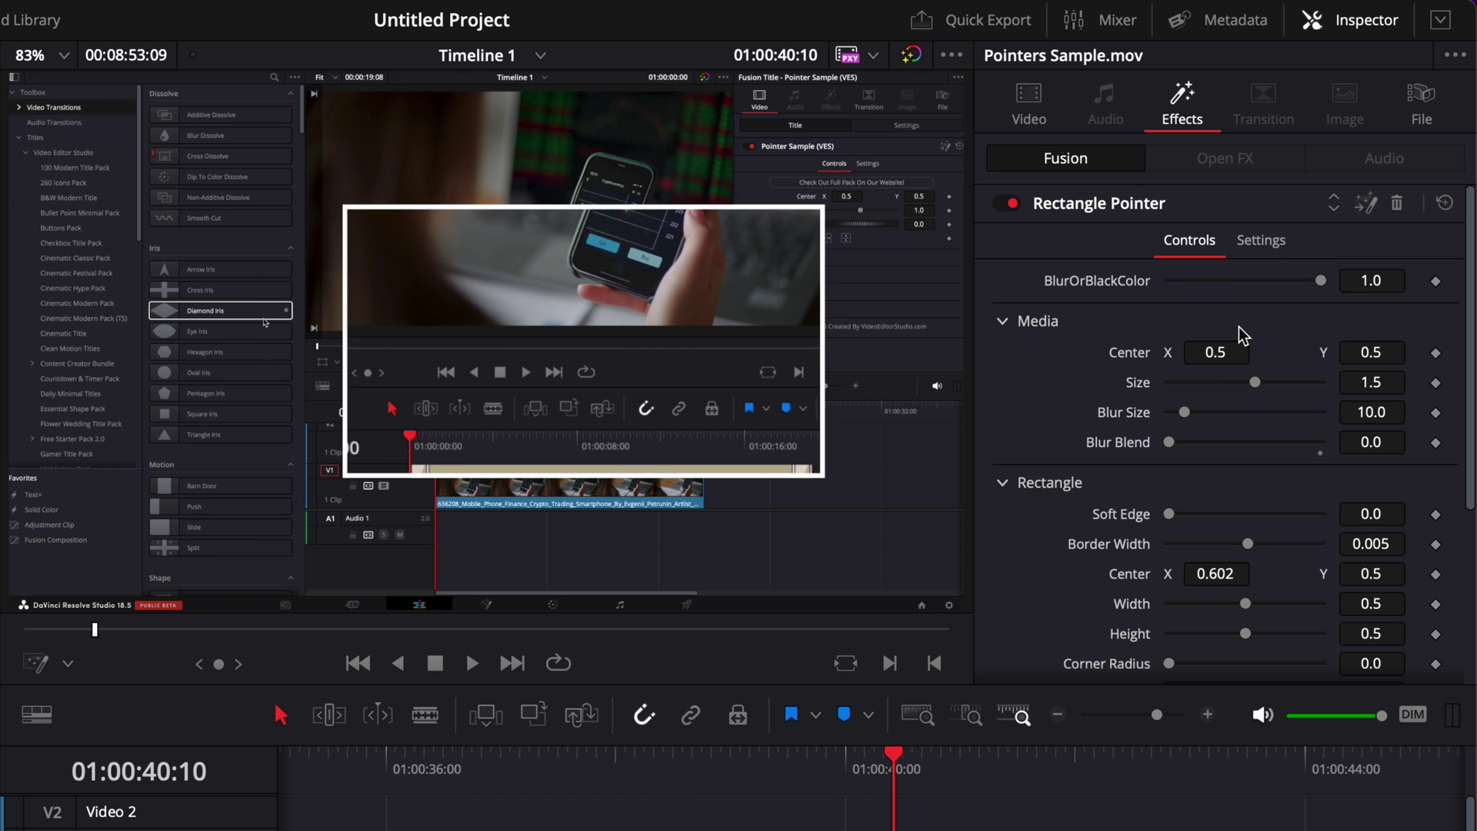
mouse_move(1229, 351)
mouse_down()
mouse_move(1188, 352)
mouse_move(1243, 352)
mouse_move(1163, 352)
mouse_move(1241, 352)
mouse_up()
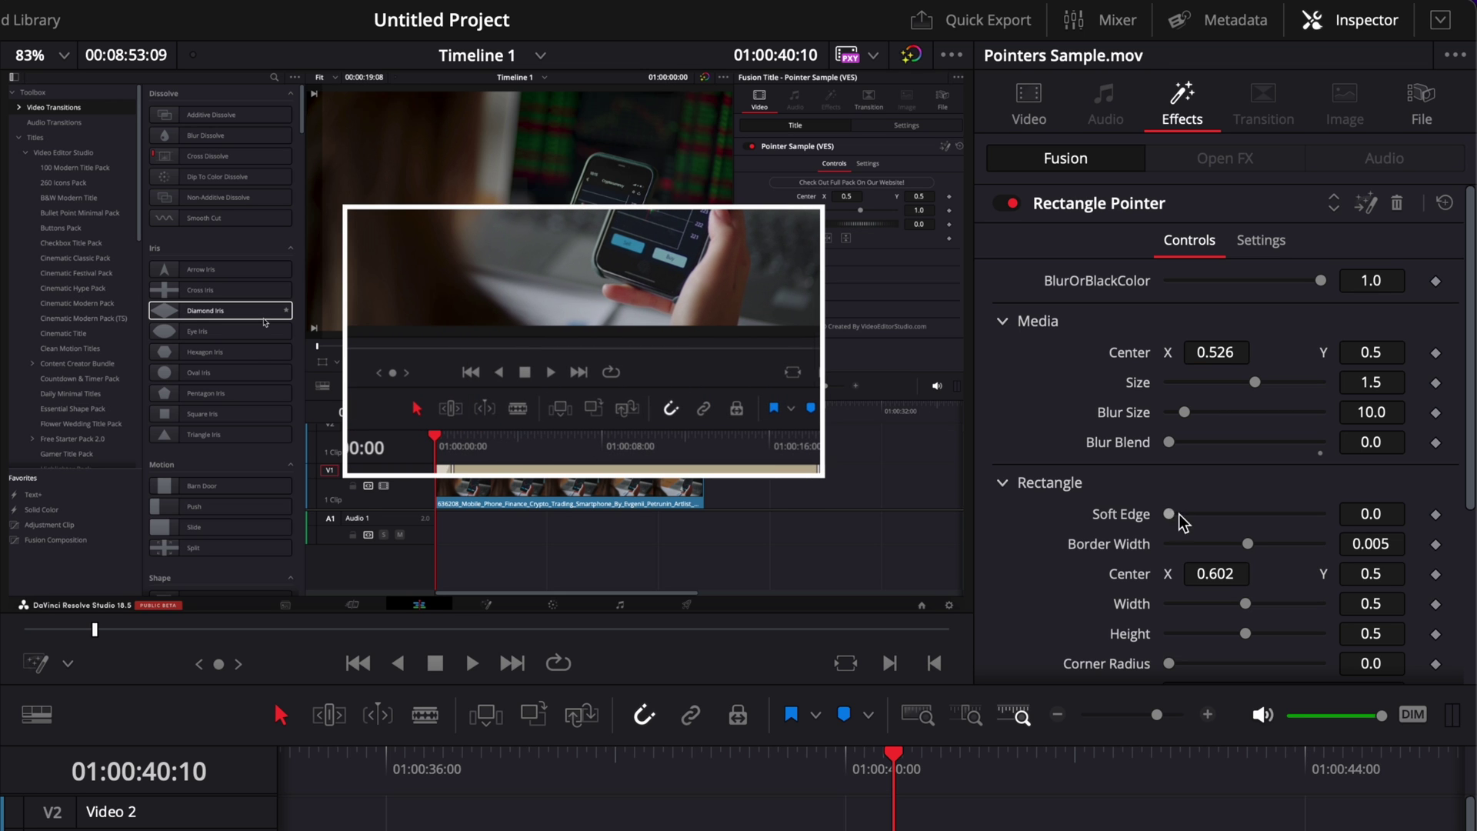
double_click(1125, 352)
double_click(1137, 575)
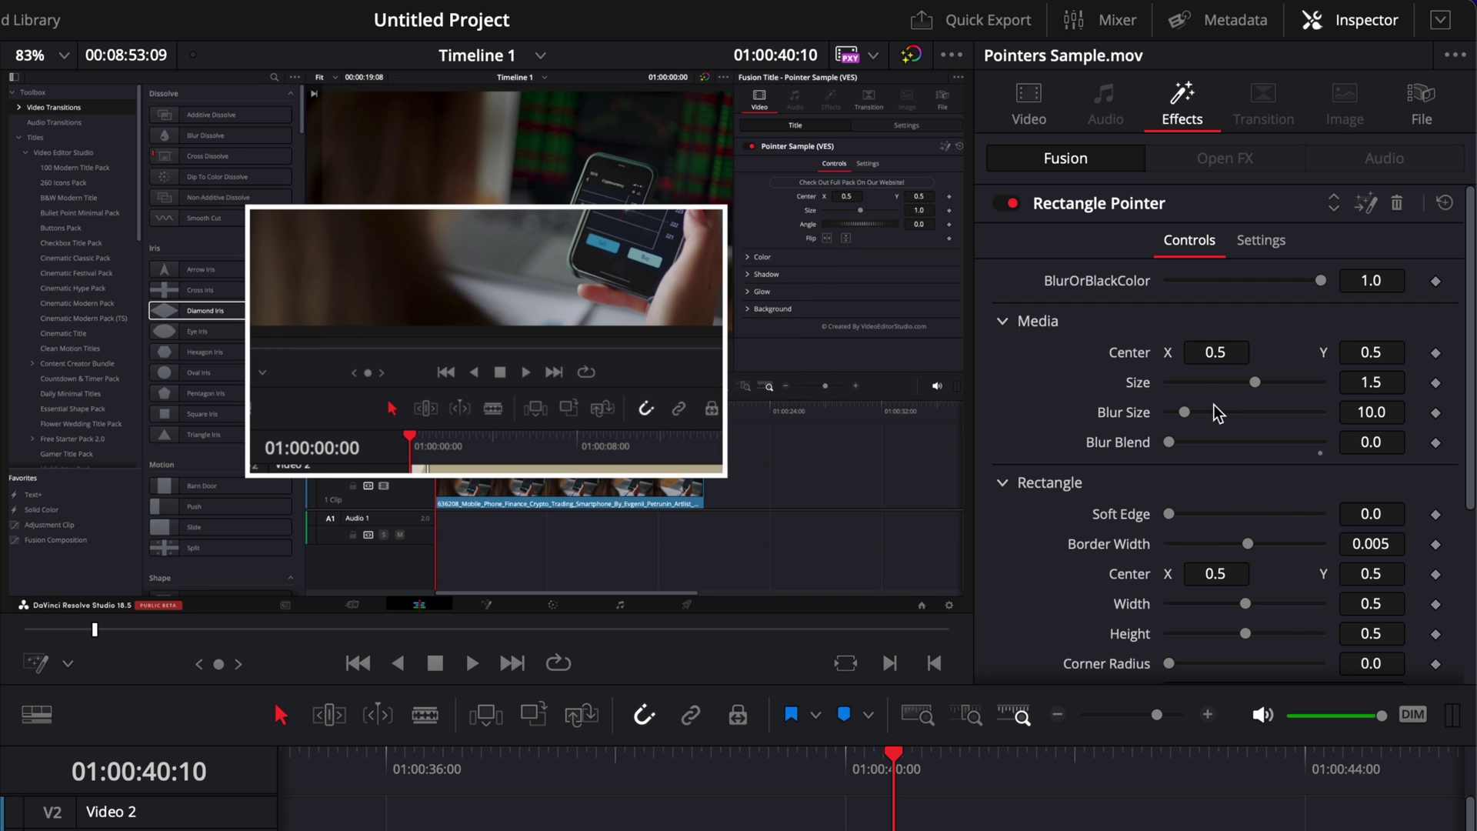
Size the rectangle to 0.362 by 0.654 at Center 0.816/0.667, with Media Center 0.248/0.422
scroll(1214, 405, down, 3)
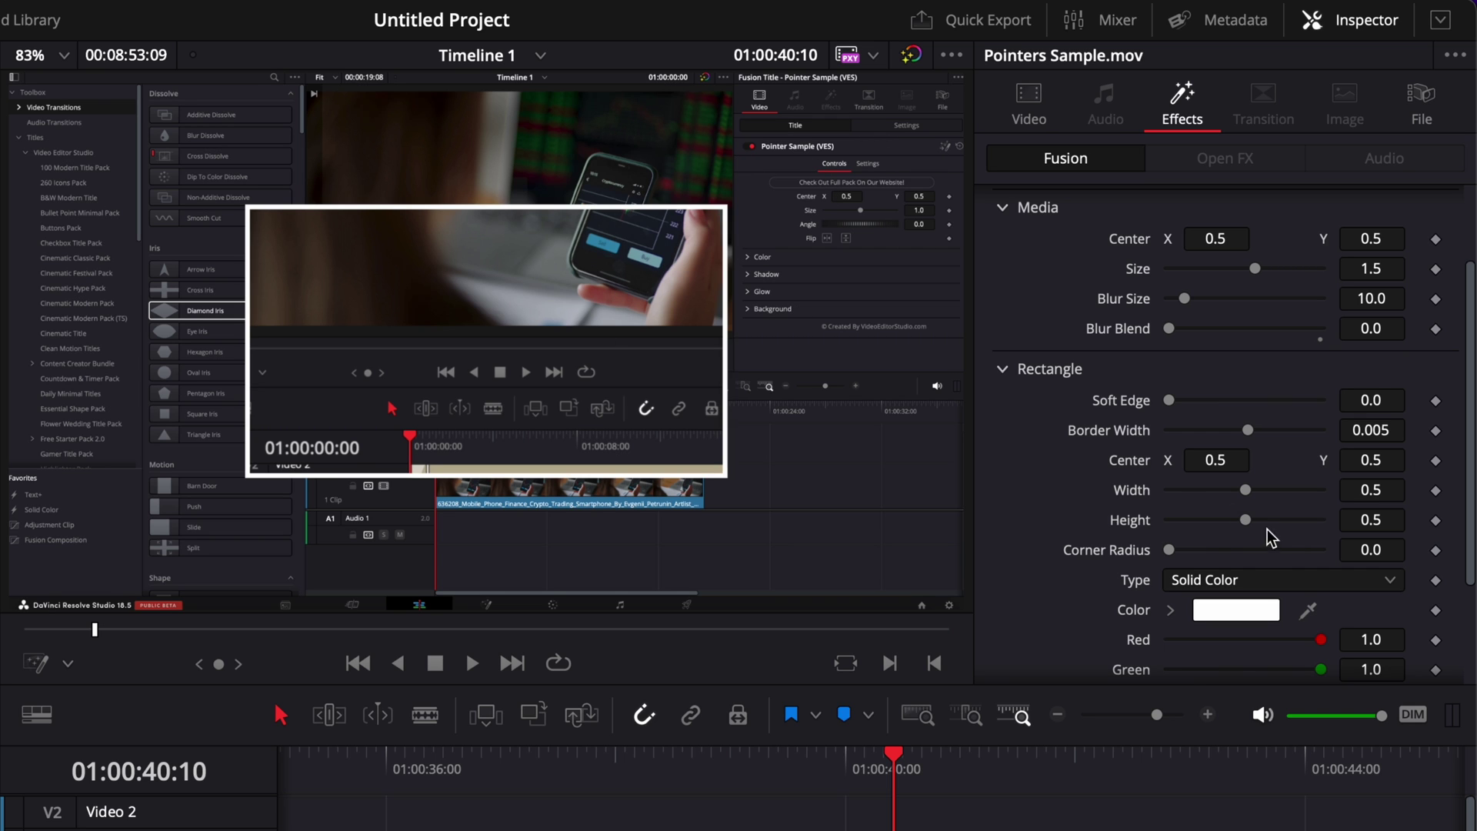
drag(1245, 490, 1268, 526)
drag(1214, 491, 1227, 494)
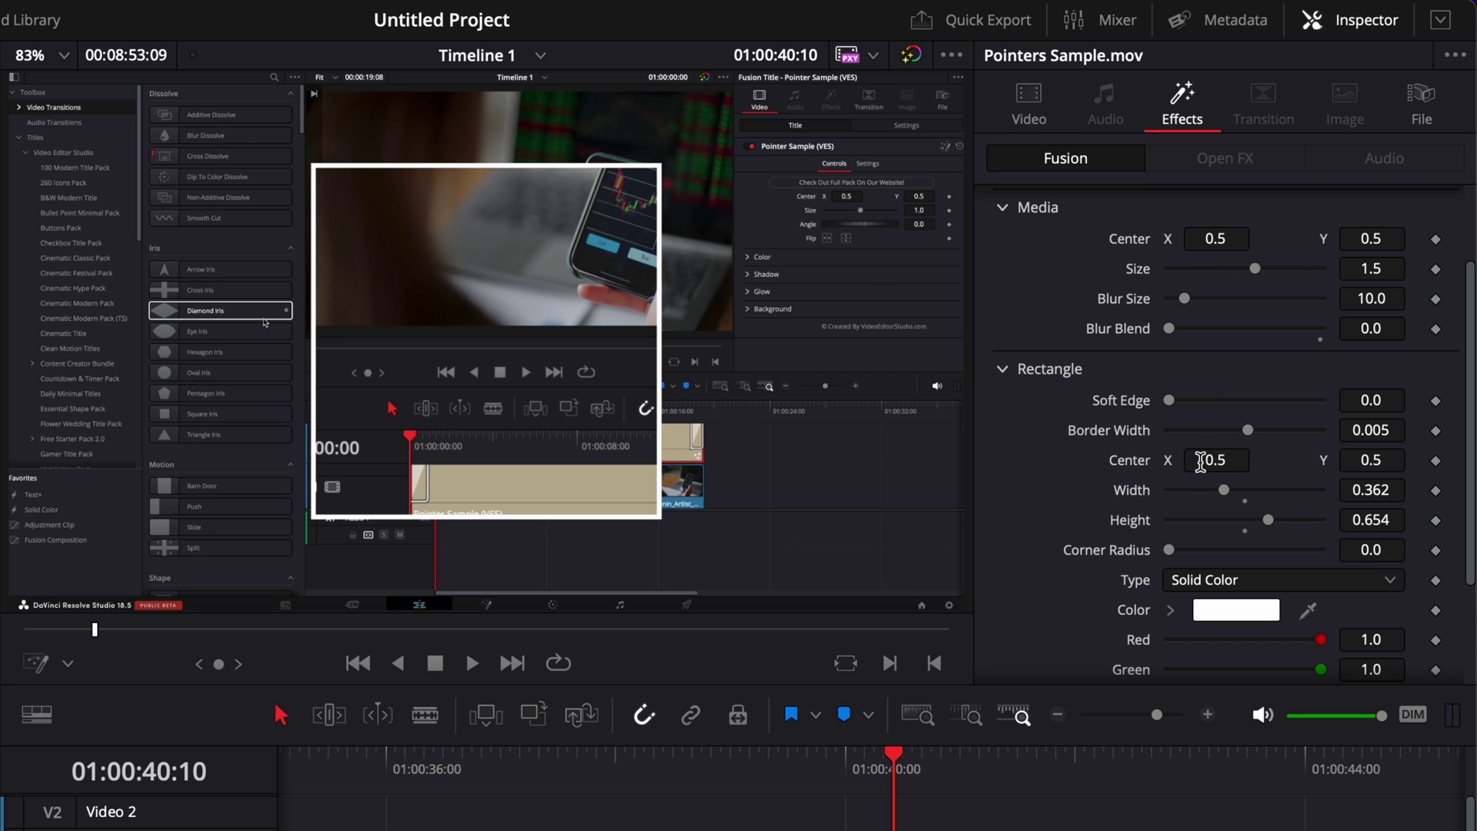
drag(1204, 460, 1369, 461)
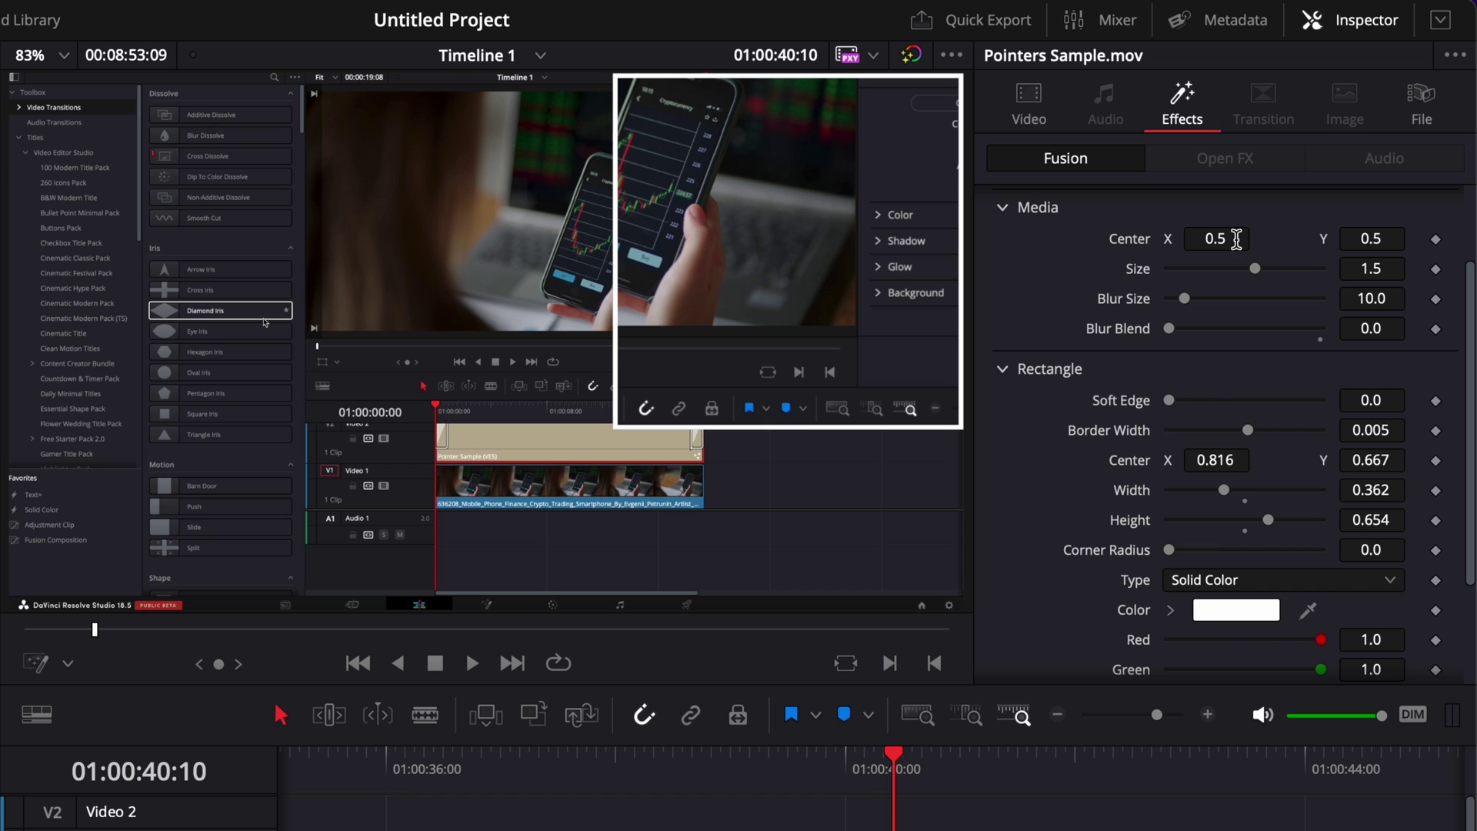
drag(1236, 239, 1130, 239)
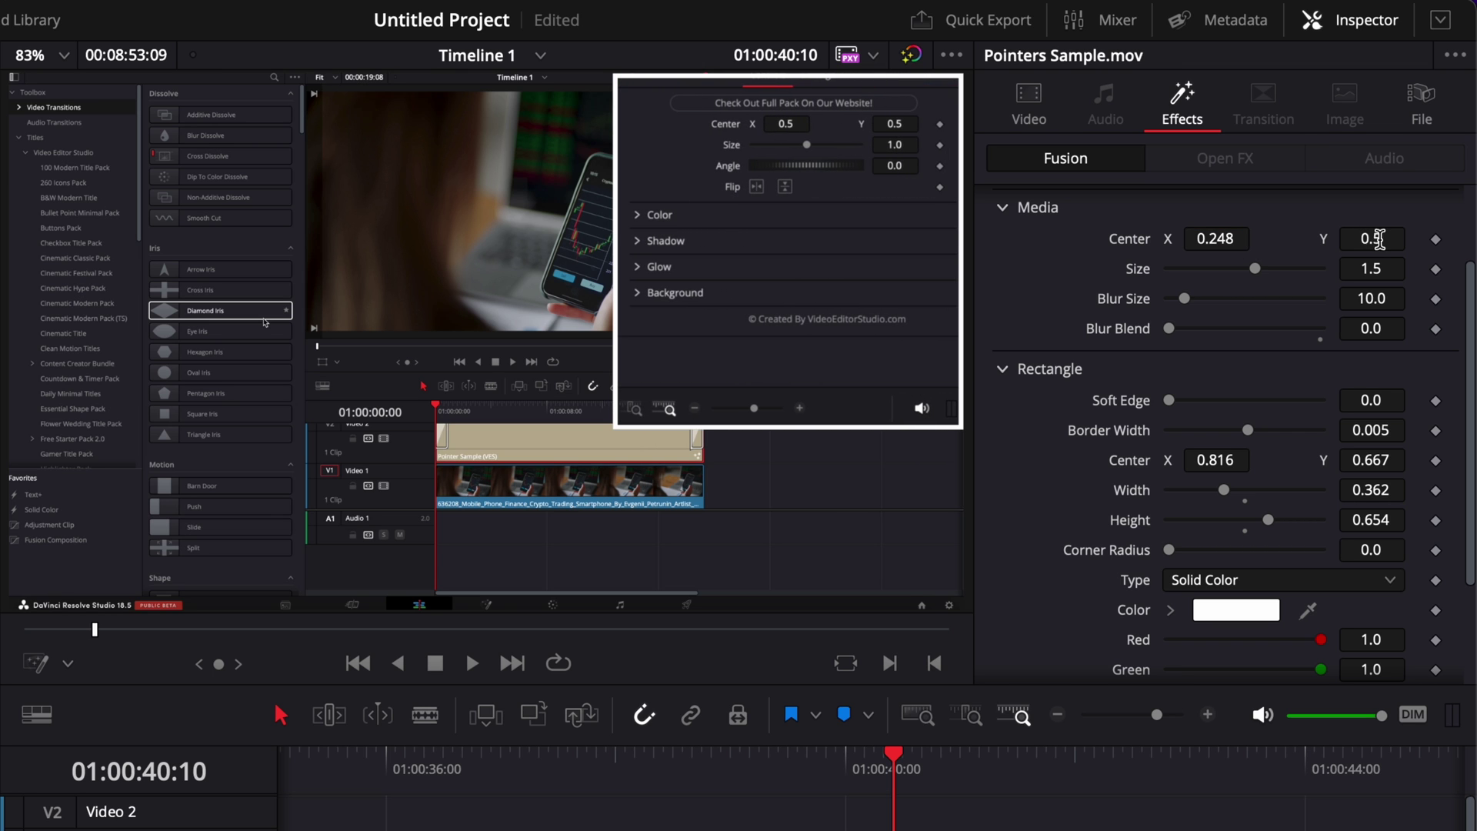
mouse_move(1367, 238)
mouse_down()
mouse_move(1335, 238)
mouse_move(1377, 238)
mouse_up()
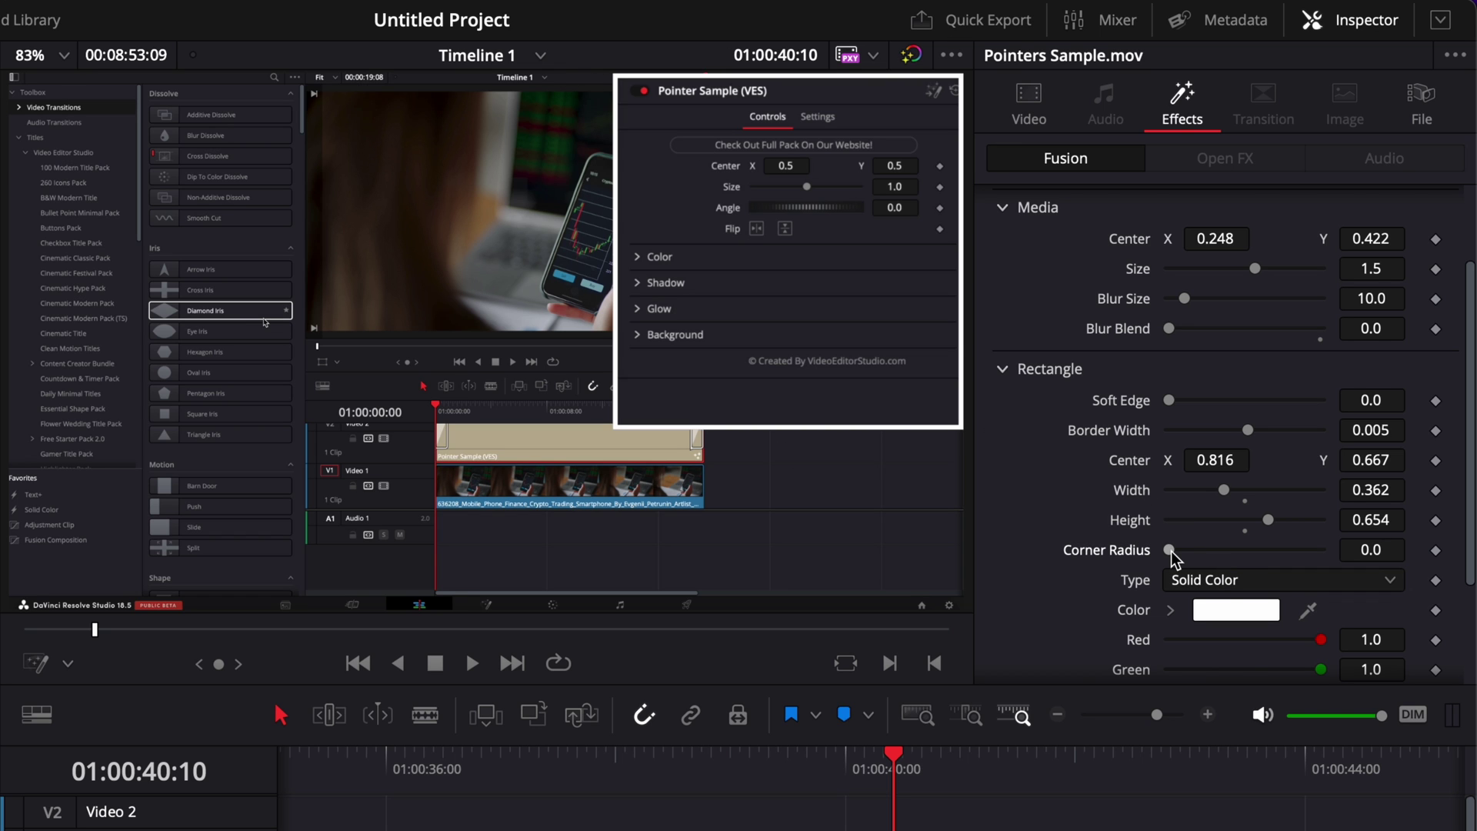
Set Corner Radius to 0.071, reset Border Width to default, and raise Blur Blend to 1.0
drag(1170, 550, 1181, 550)
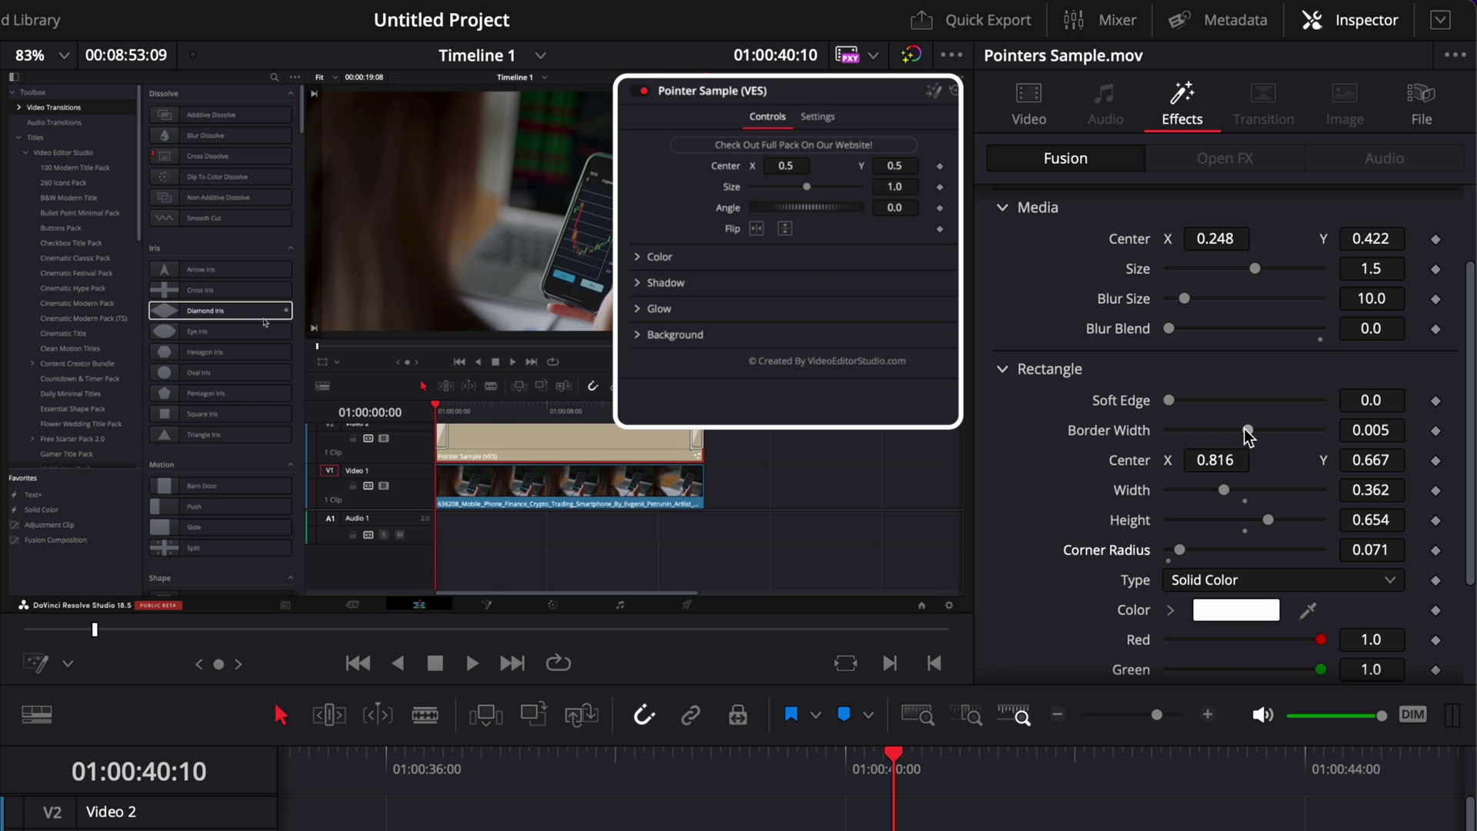
drag(1251, 428, 1259, 431)
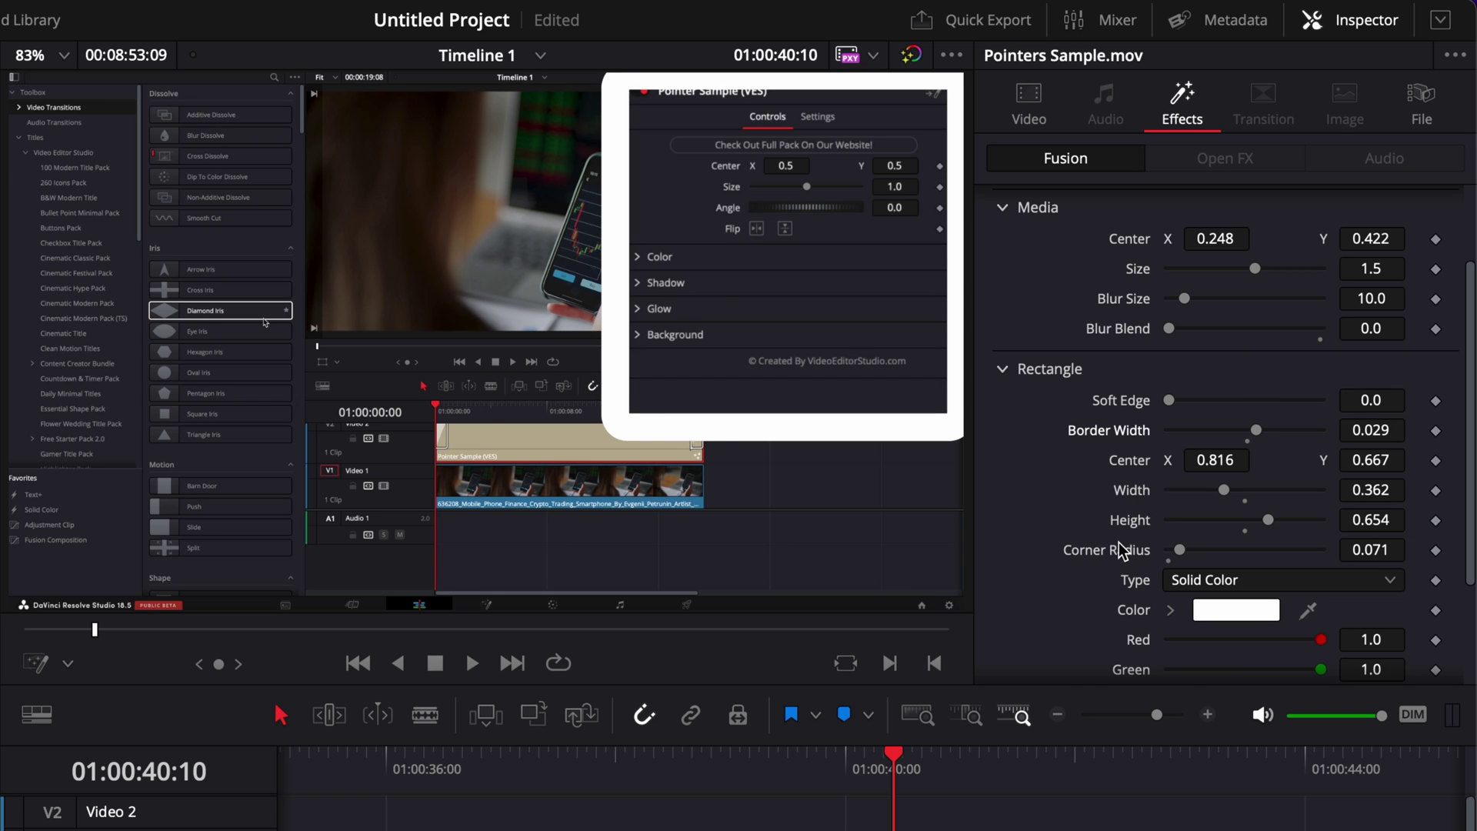
double_click(1126, 429)
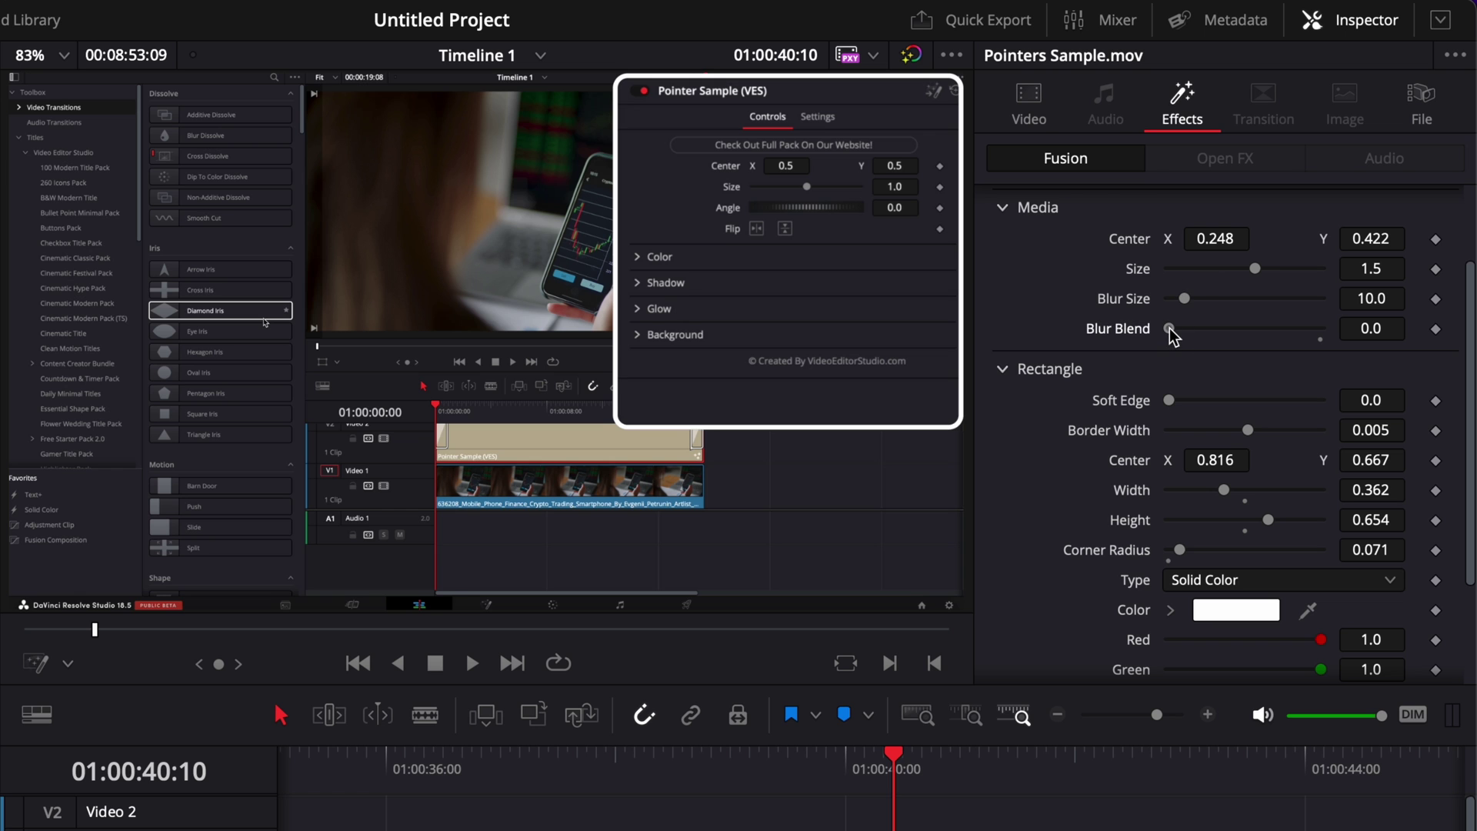
drag(1169, 328, 1335, 329)
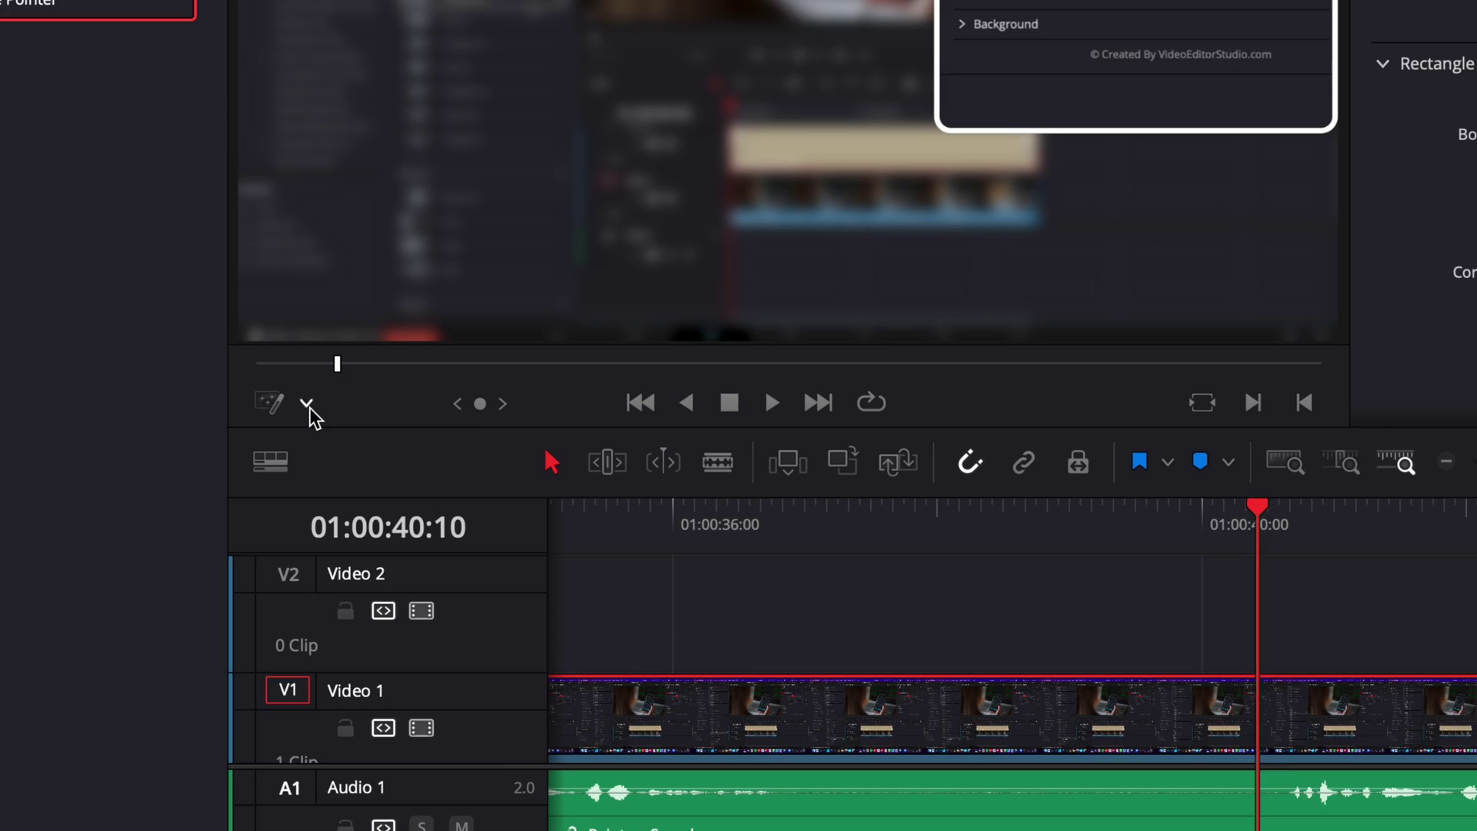
With Fusion Overlay on, drag the rectangle to 0.784671/0.546732 and Media Center to 0.219177/0.297278
click(68, 663)
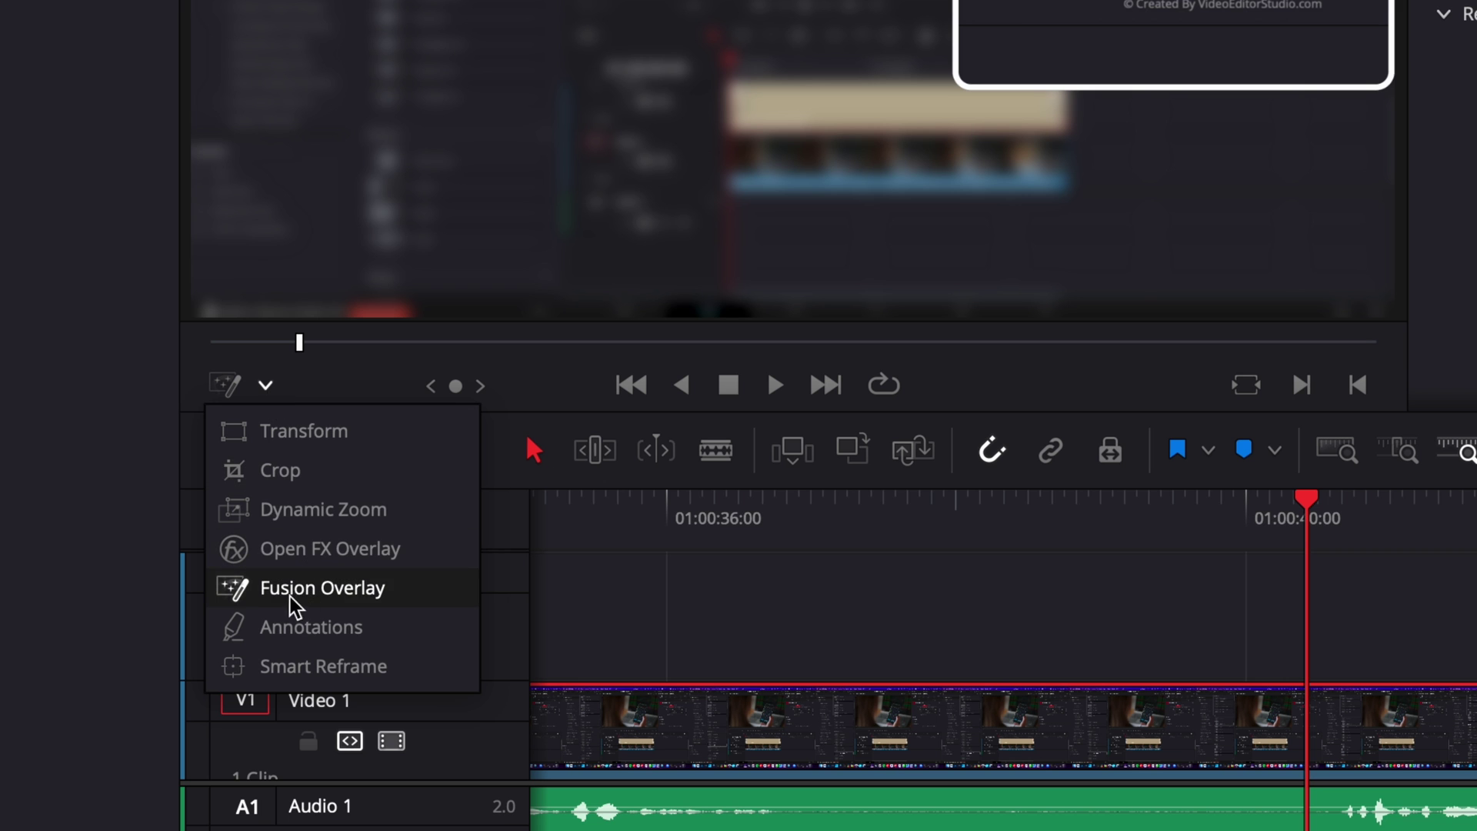
click(362, 597)
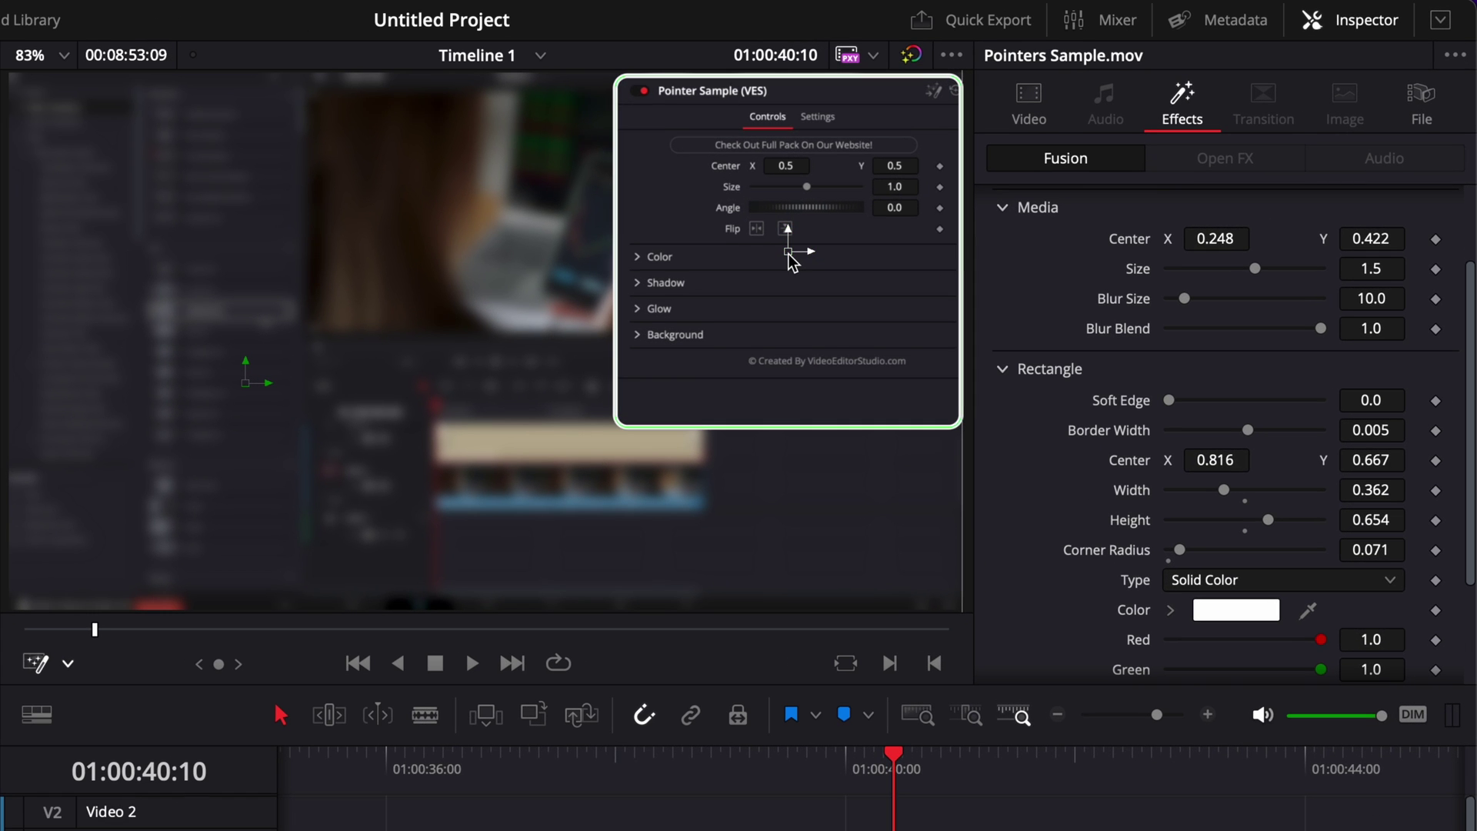
drag(787, 253, 767, 327)
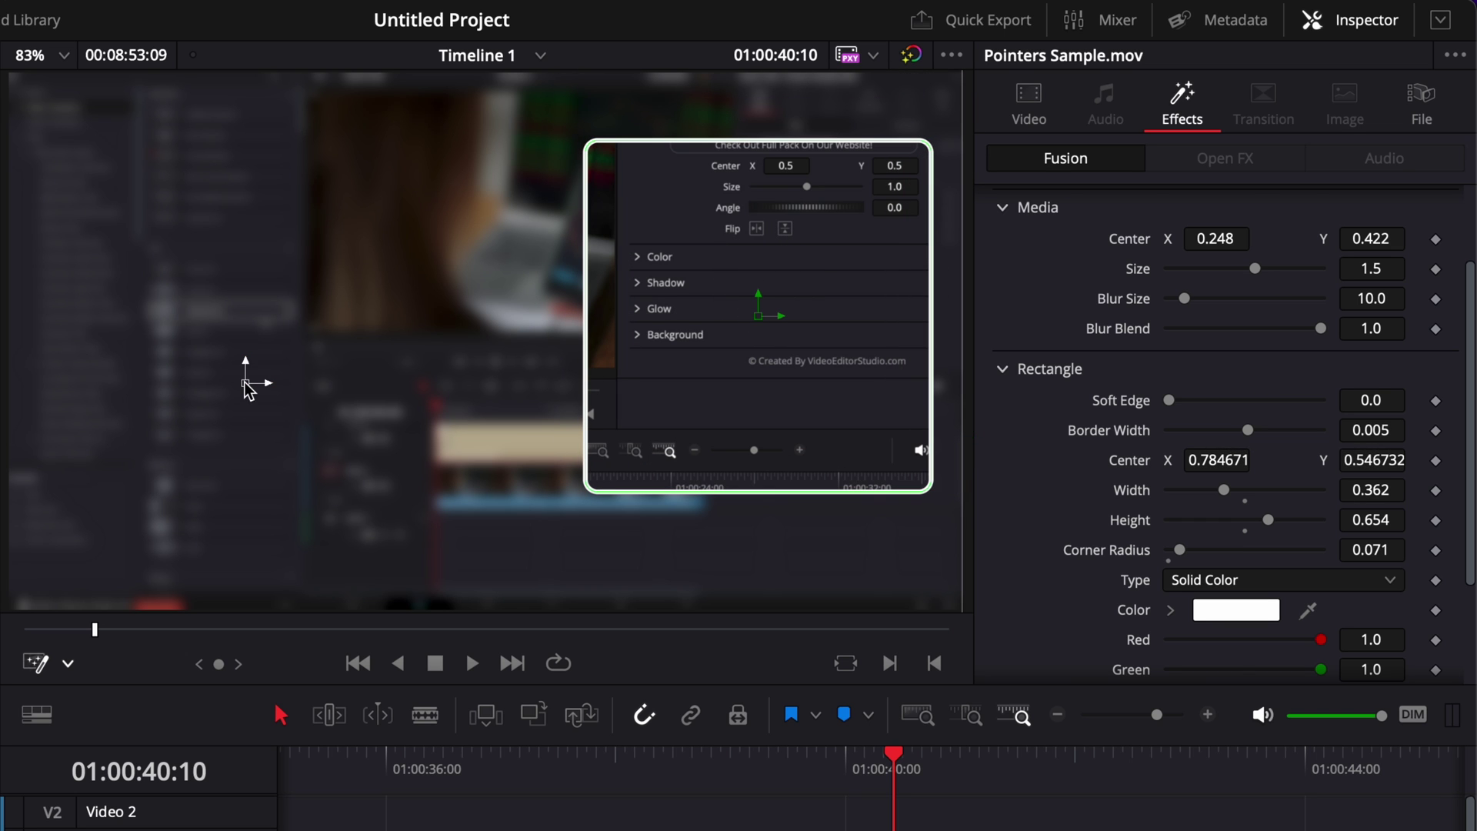
drag(246, 381, 224, 458)
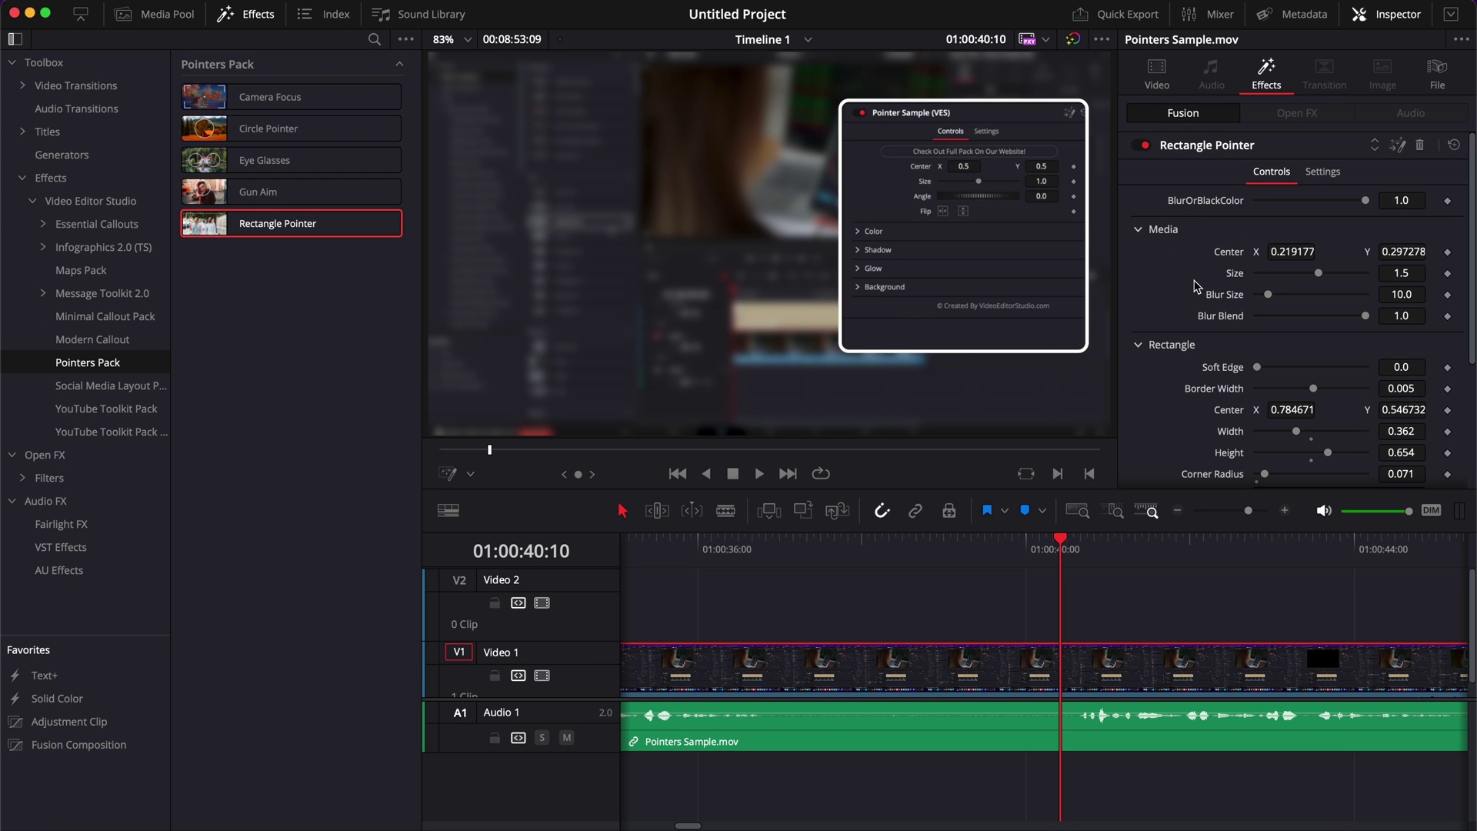
Delete Rectangle Pointer from the clip and show Titles > Pointers Pack in the library
click(1421, 150)
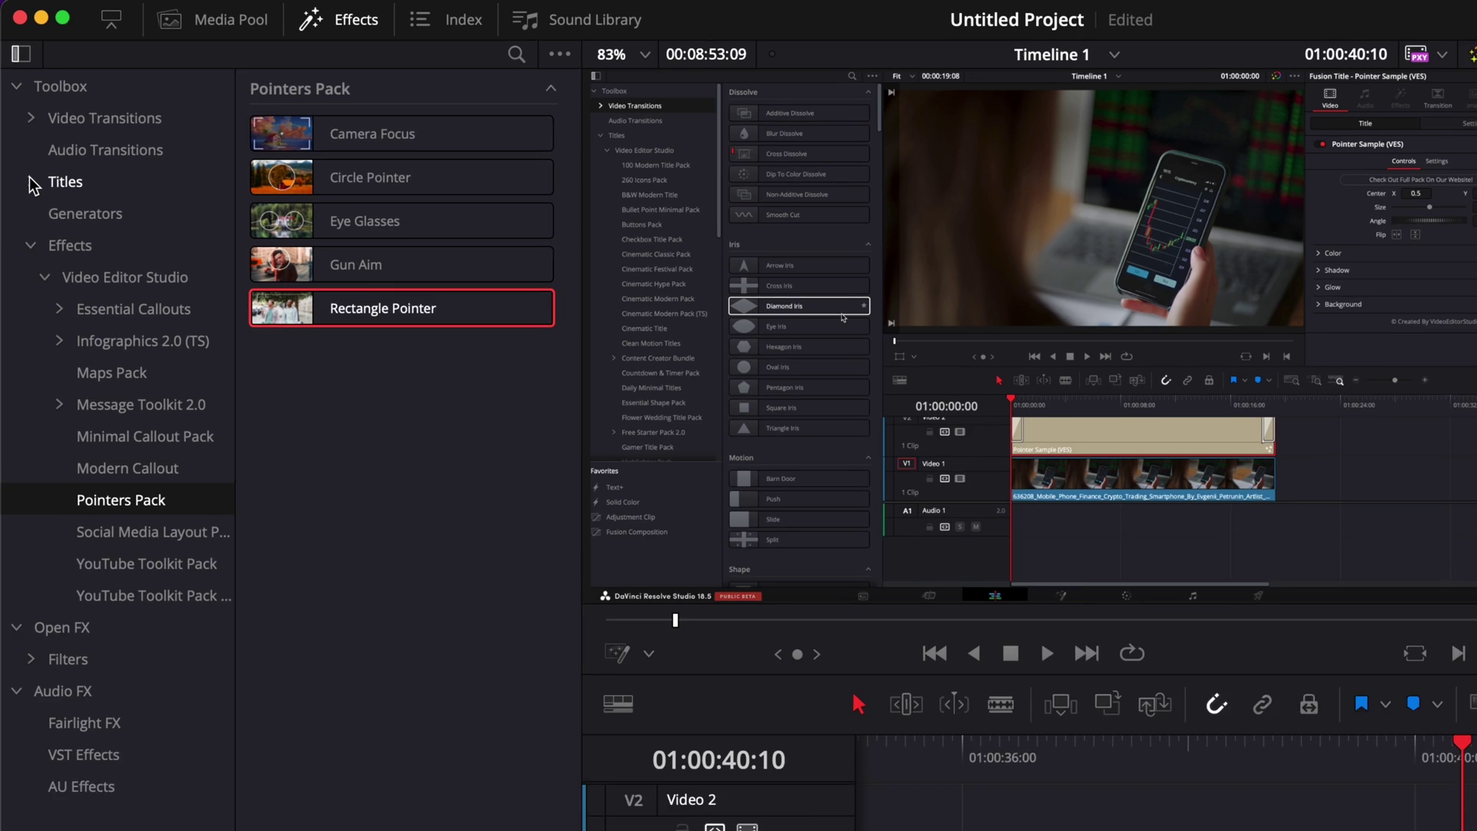
click(30, 183)
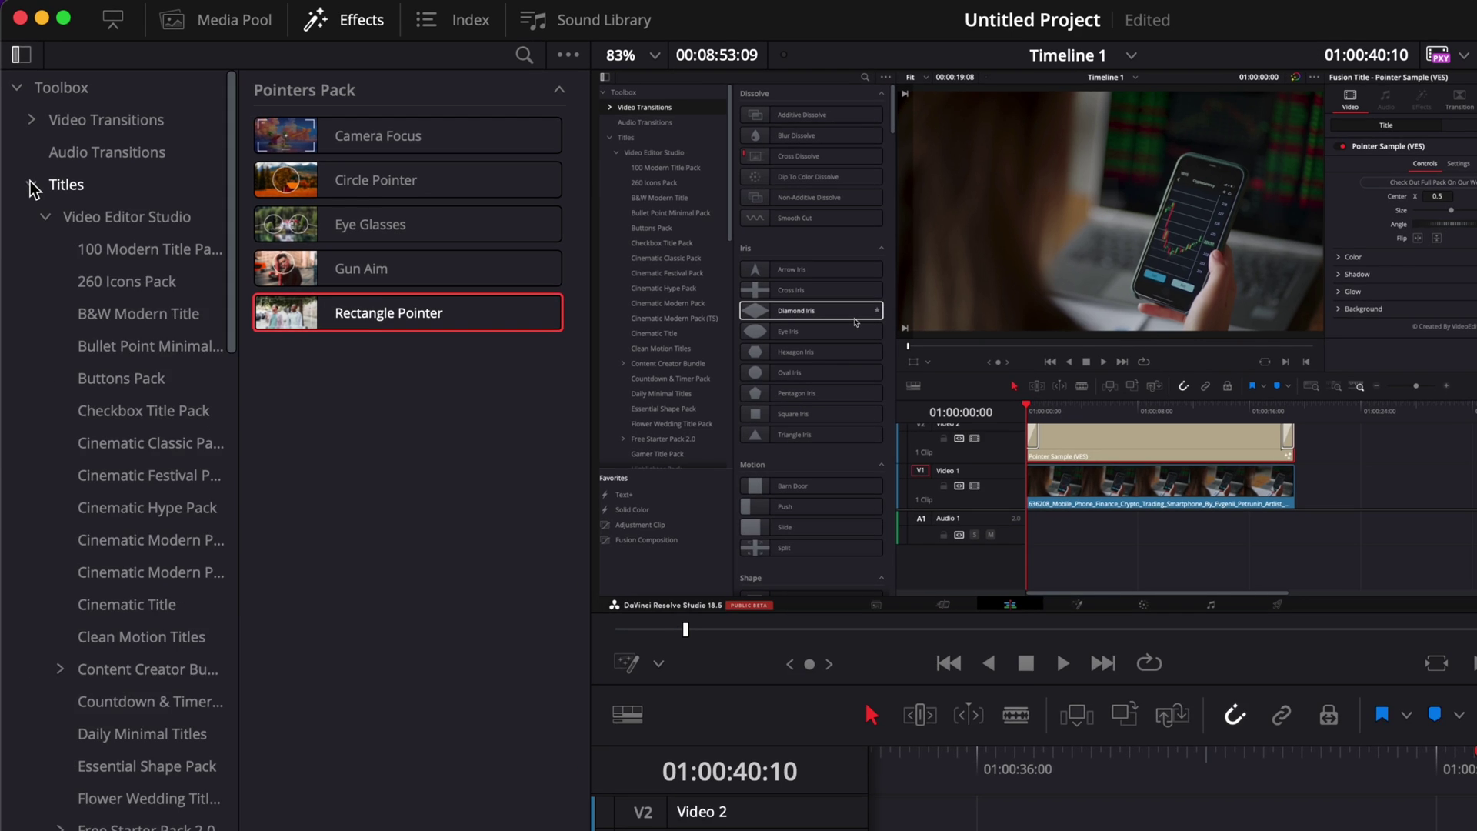
scroll(111, 433, down, 10)
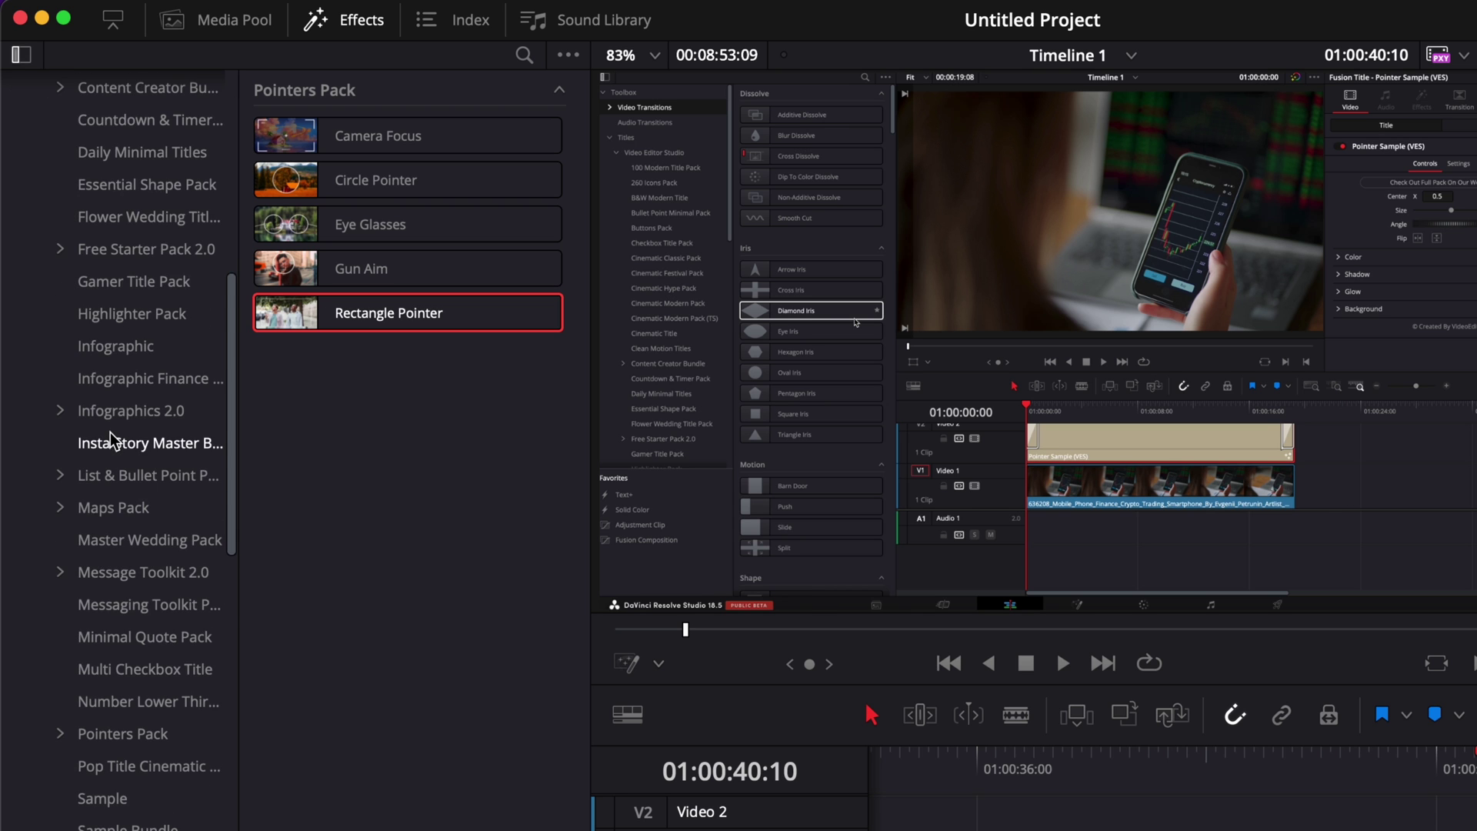
scroll(109, 432, down, 5)
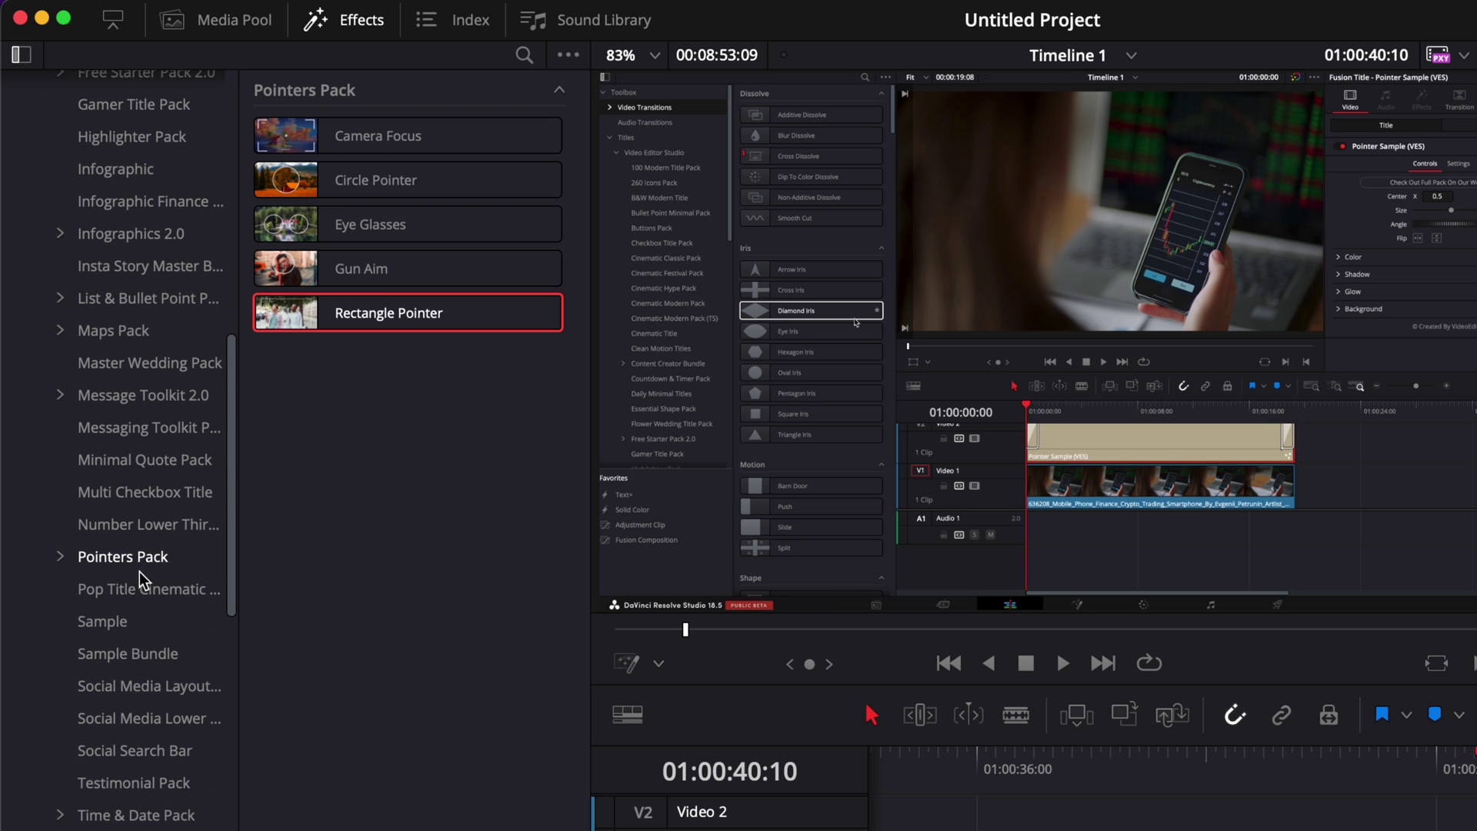
click(157, 559)
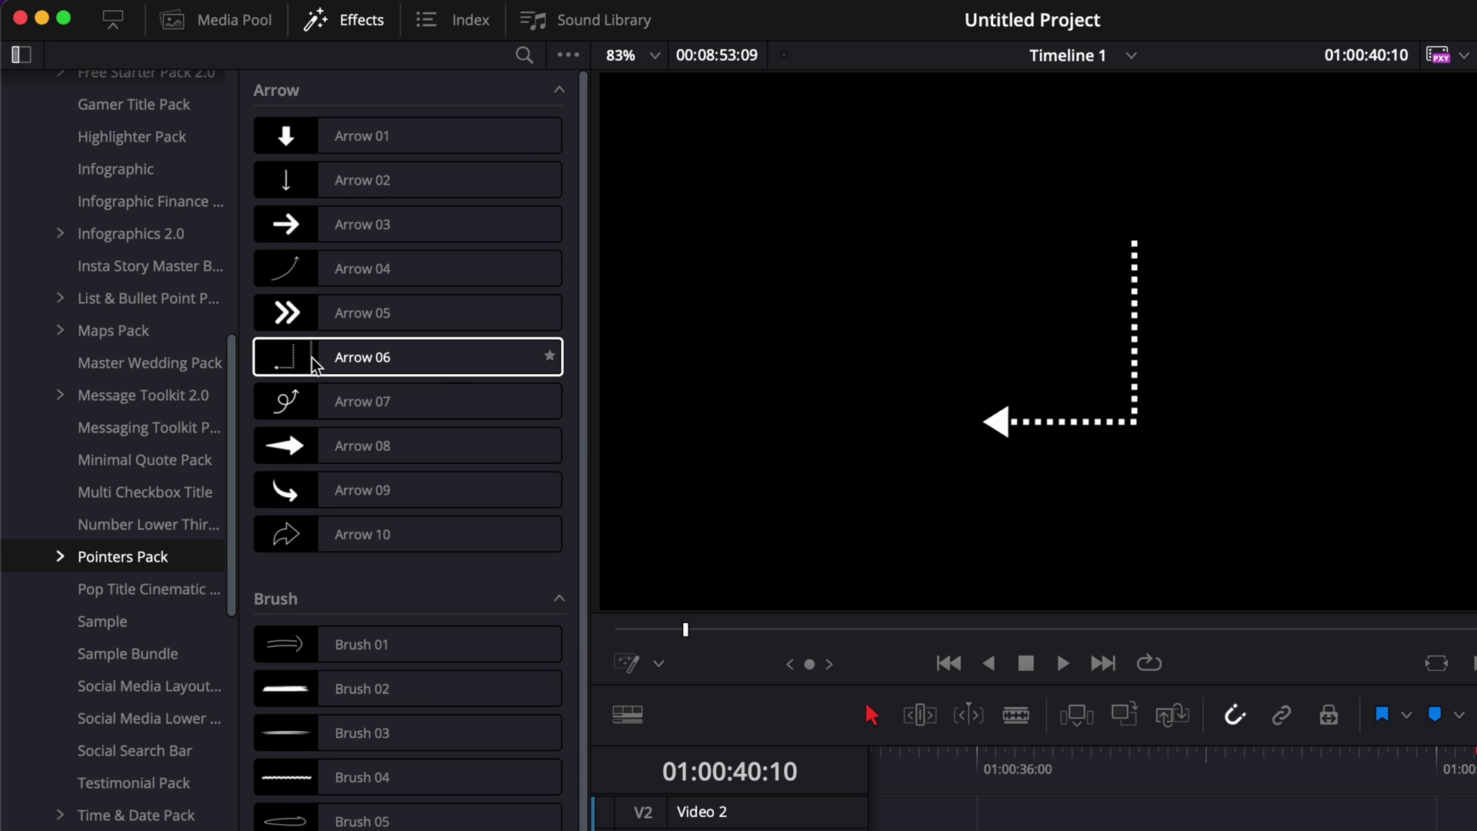
Place the Arrow 06 title on Video 2 above the clip and preview its animation
drag(312, 357, 885, 612)
click(1163, 592)
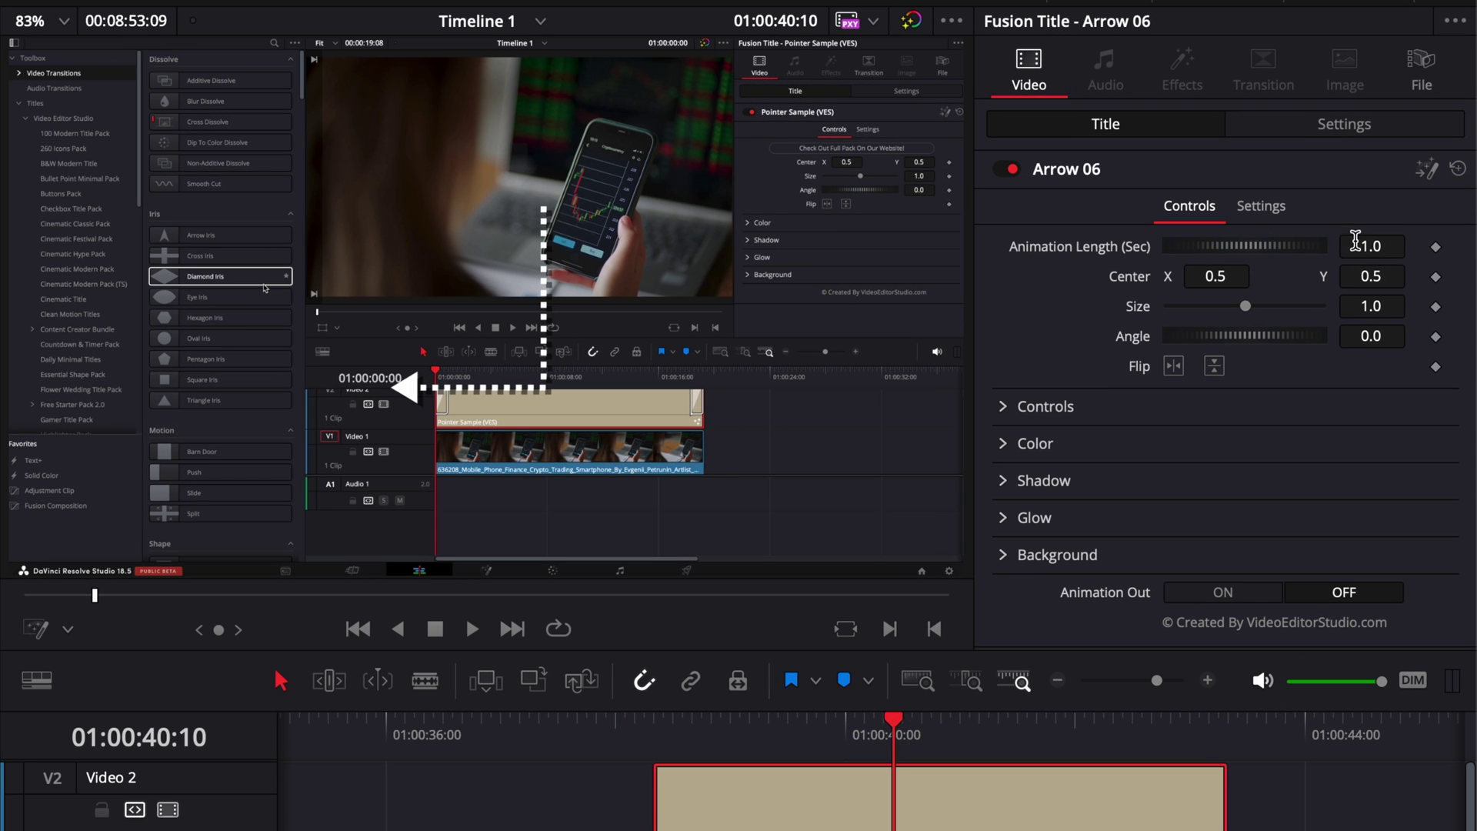
click(662, 723)
key(space)
key(space)
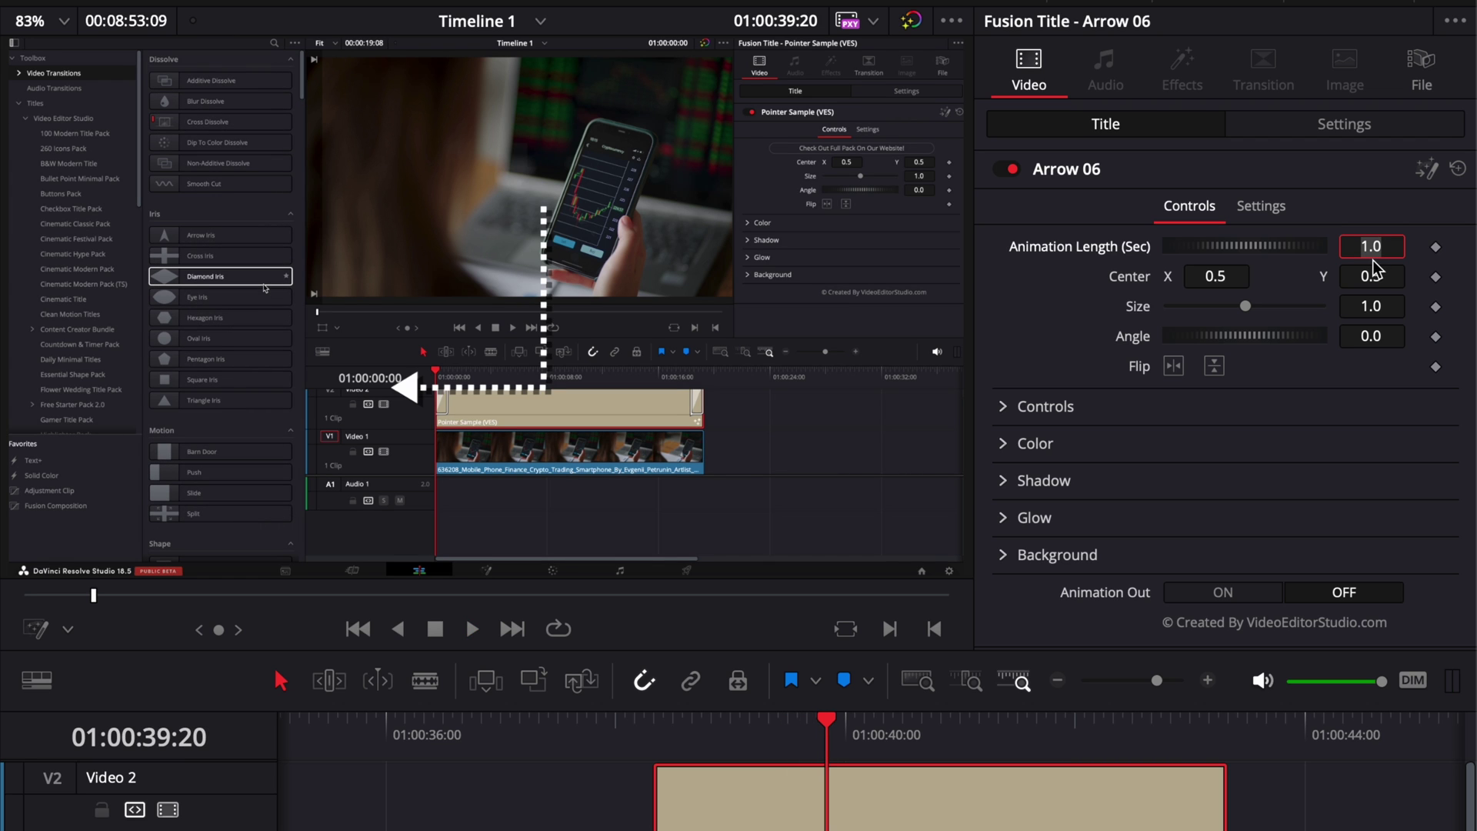
Set the arrow's Animation Length to 2 and replay it
text(2)
key(Tab)
click(655, 724)
key(space)
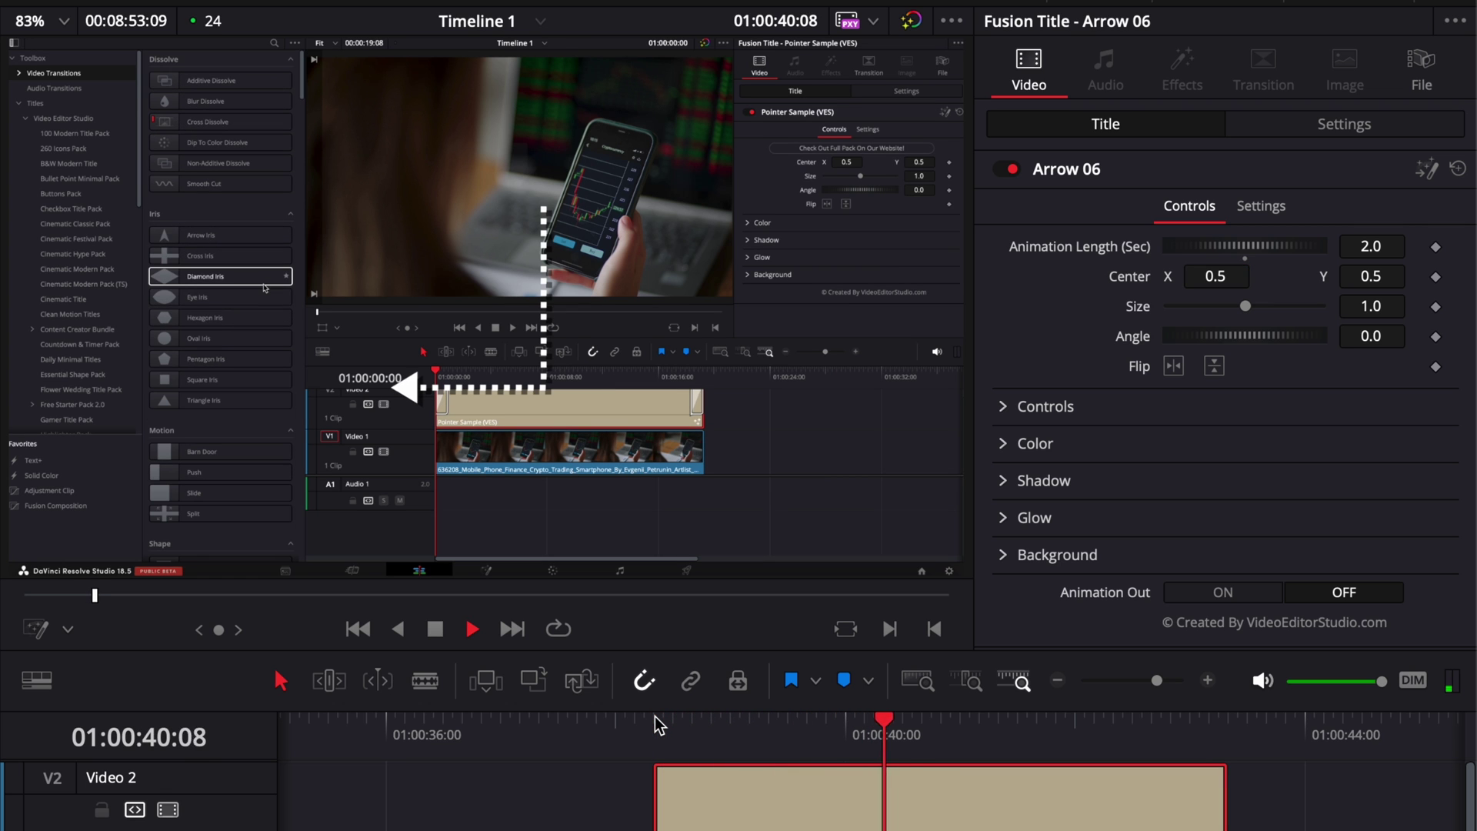
Shrink Arrow 06 to size 0.8, move it lower right, and test horizontal flips, leaving it pointing left
mouse_move(1246, 307)
mouse_down()
mouse_move(1230, 308)
mouse_move(1225, 278)
mouse_move(1250, 279)
mouse_up()
drag(1351, 277, 1325, 277)
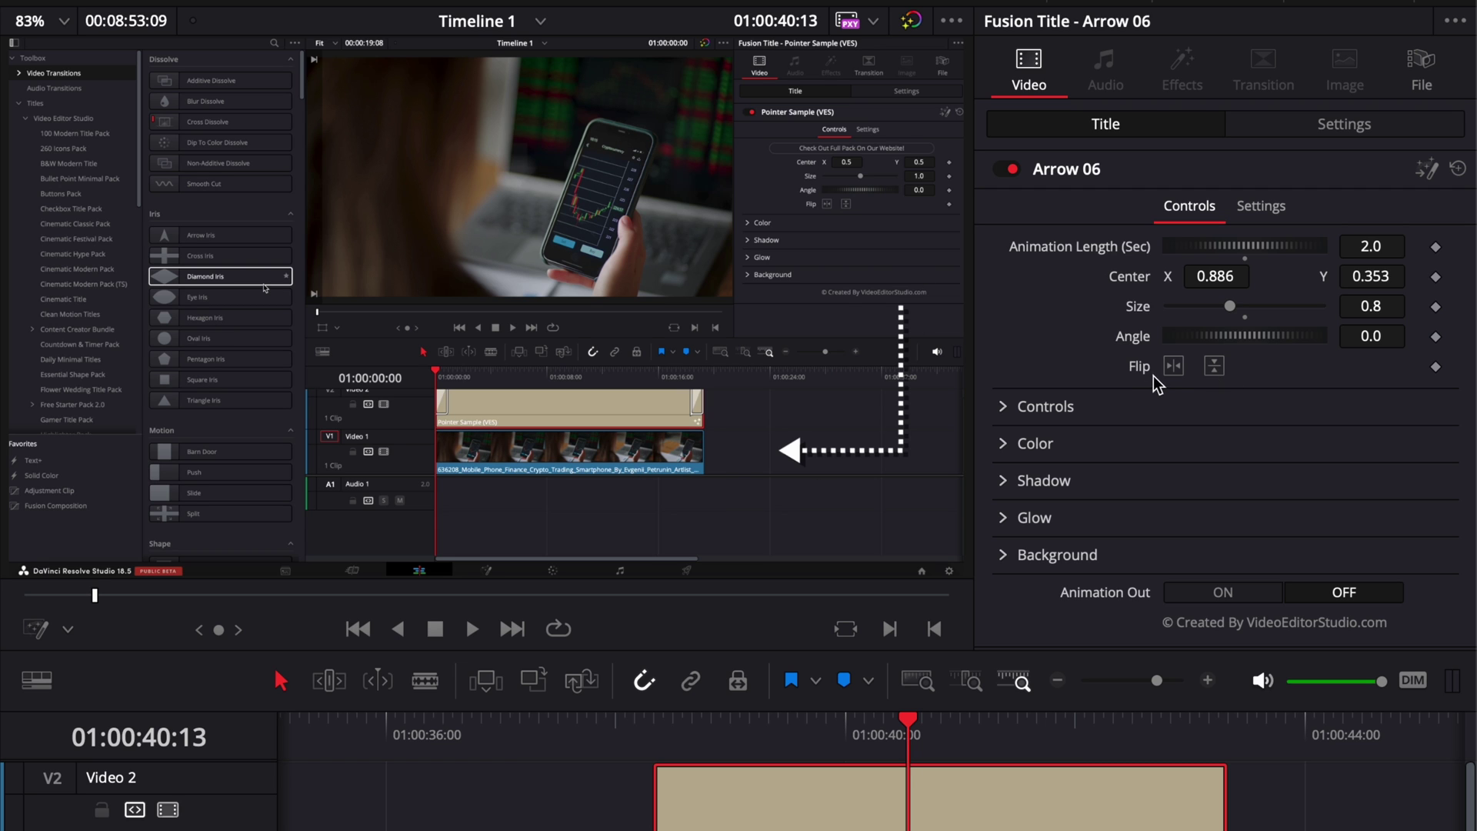
click(1173, 367)
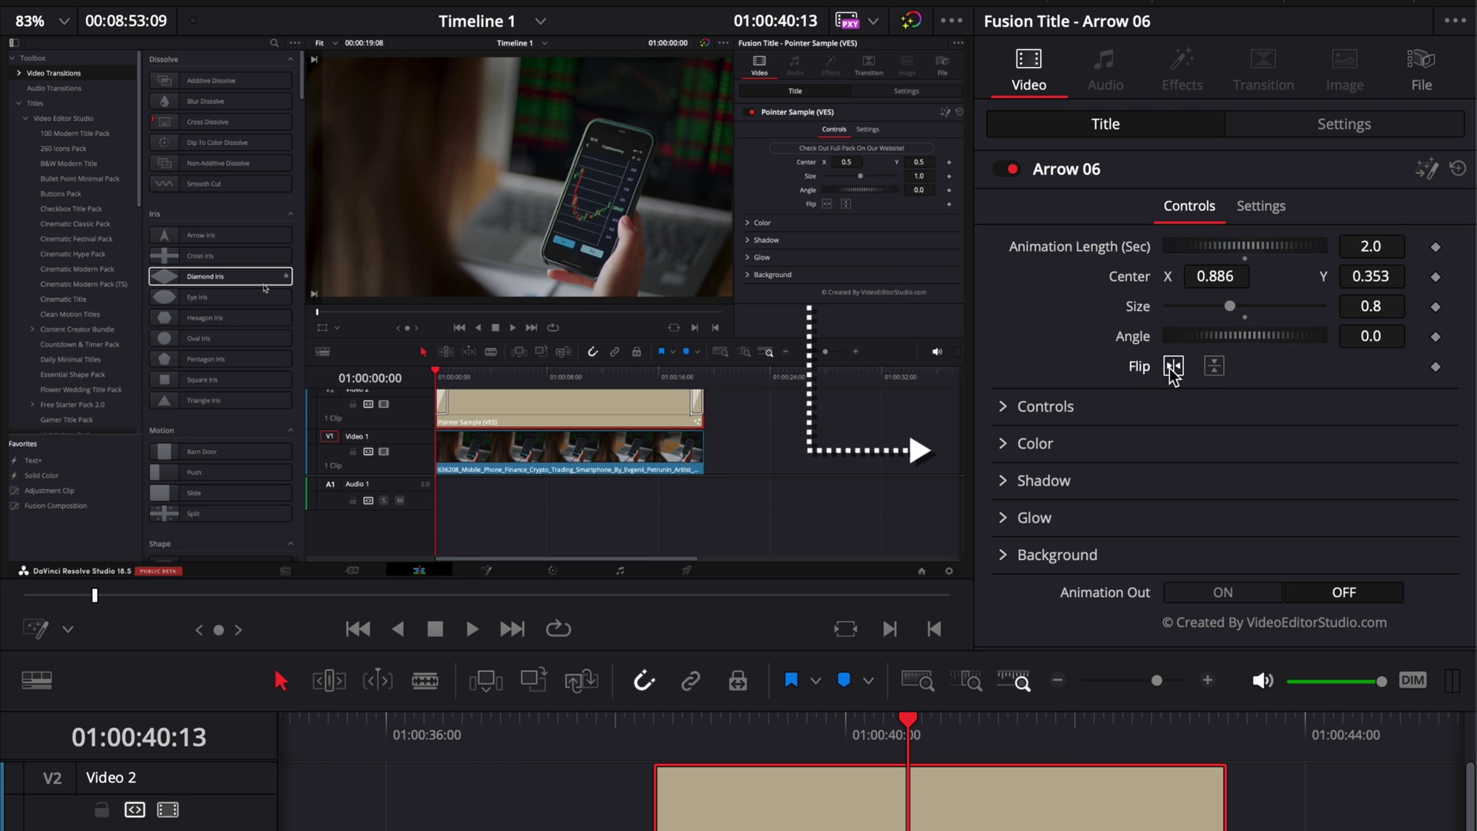
click(1173, 368)
click(1173, 368)
click(1174, 367)
Test a vertical flip and undo it, then reveal the arrow's line size and spacing controls
click(1216, 368)
click(1222, 372)
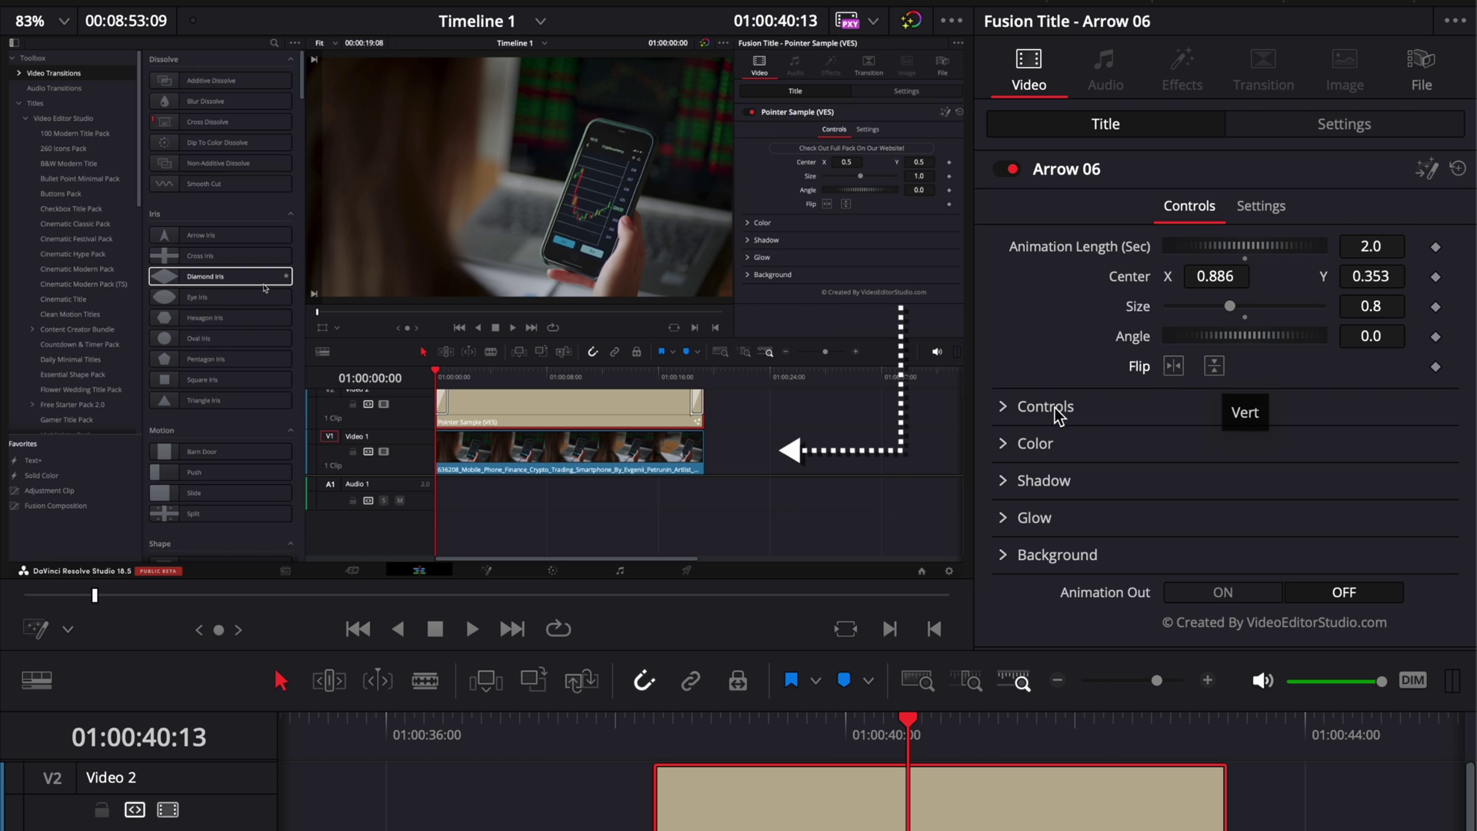
click(1006, 408)
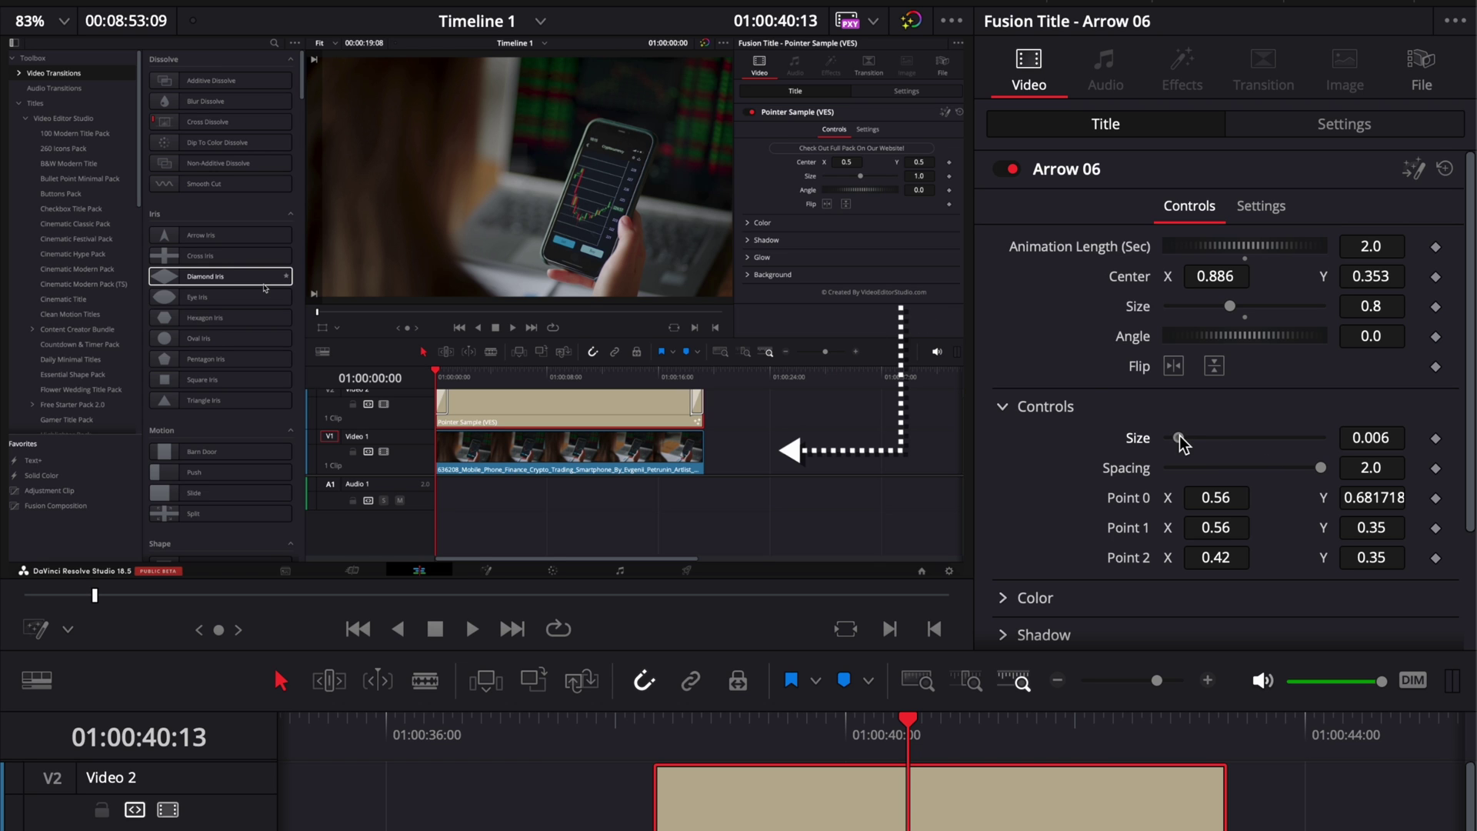
Try the arrow line as large squares and as solid, then return it to dotted
mouse_move(1178, 437)
mouse_down()
mouse_move(1213, 437)
mouse_move(1177, 440)
mouse_up()
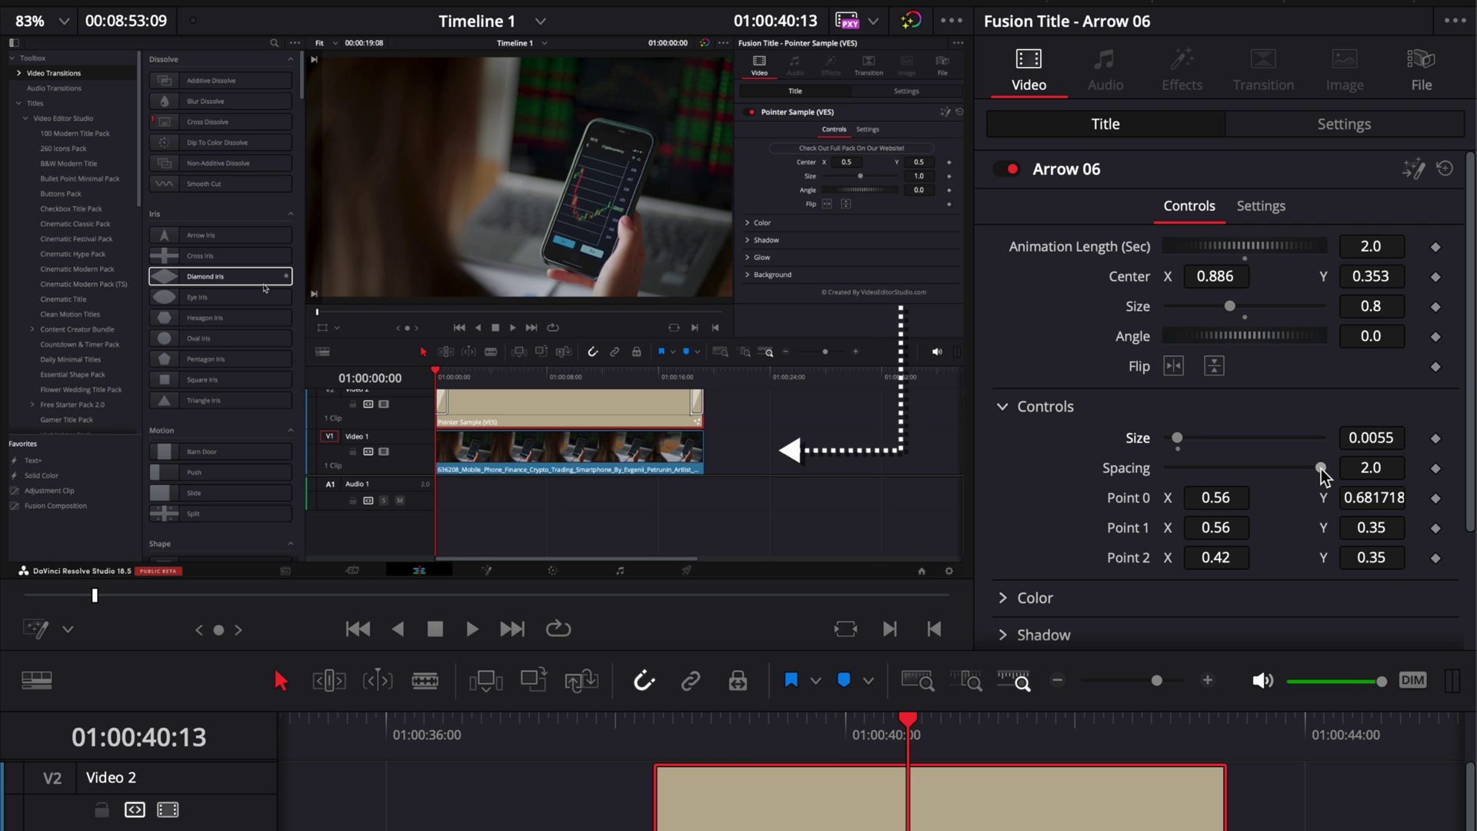
drag(1320, 468, 1235, 477)
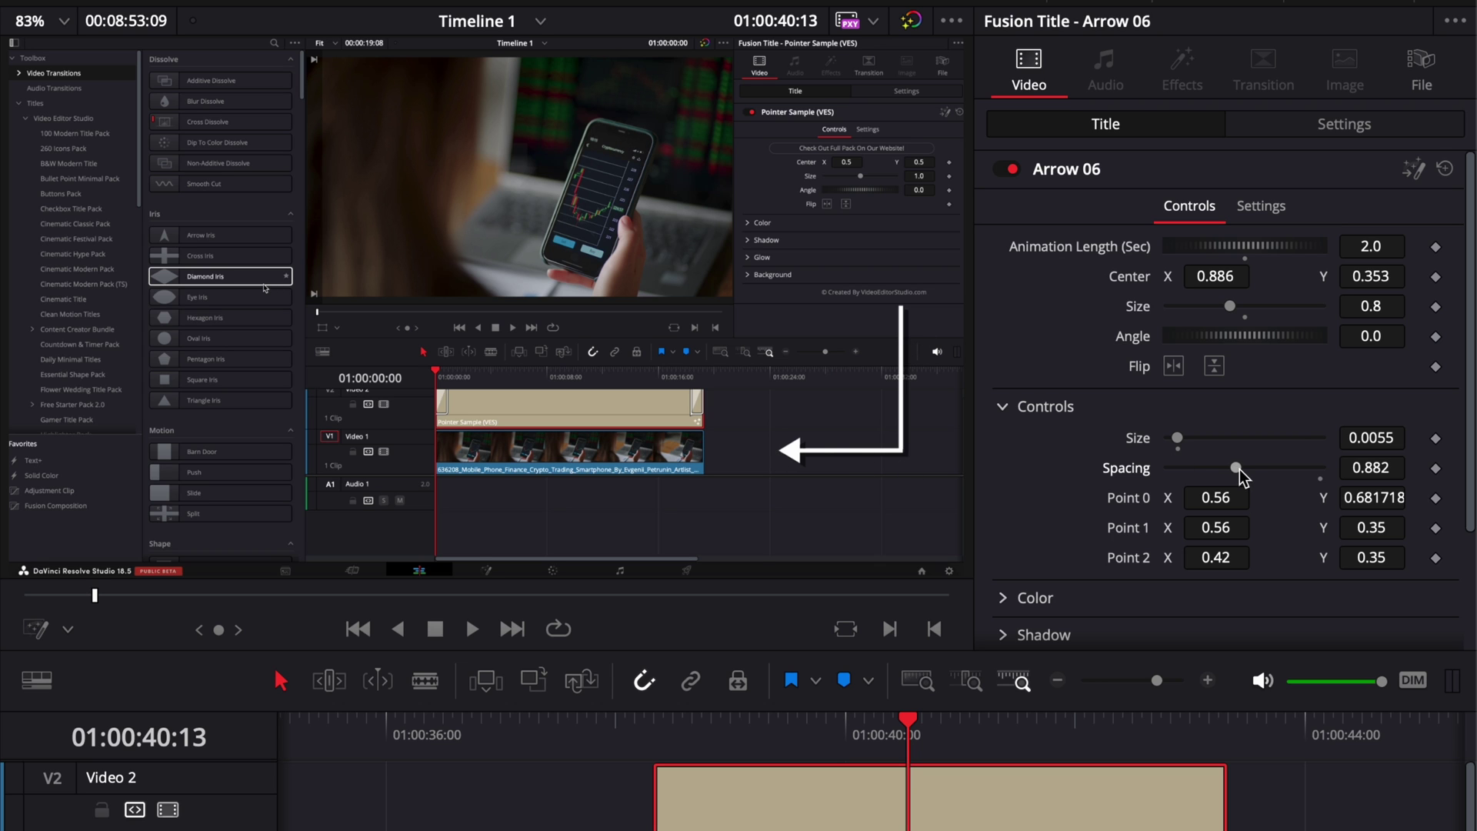
drag(1237, 468, 1298, 471)
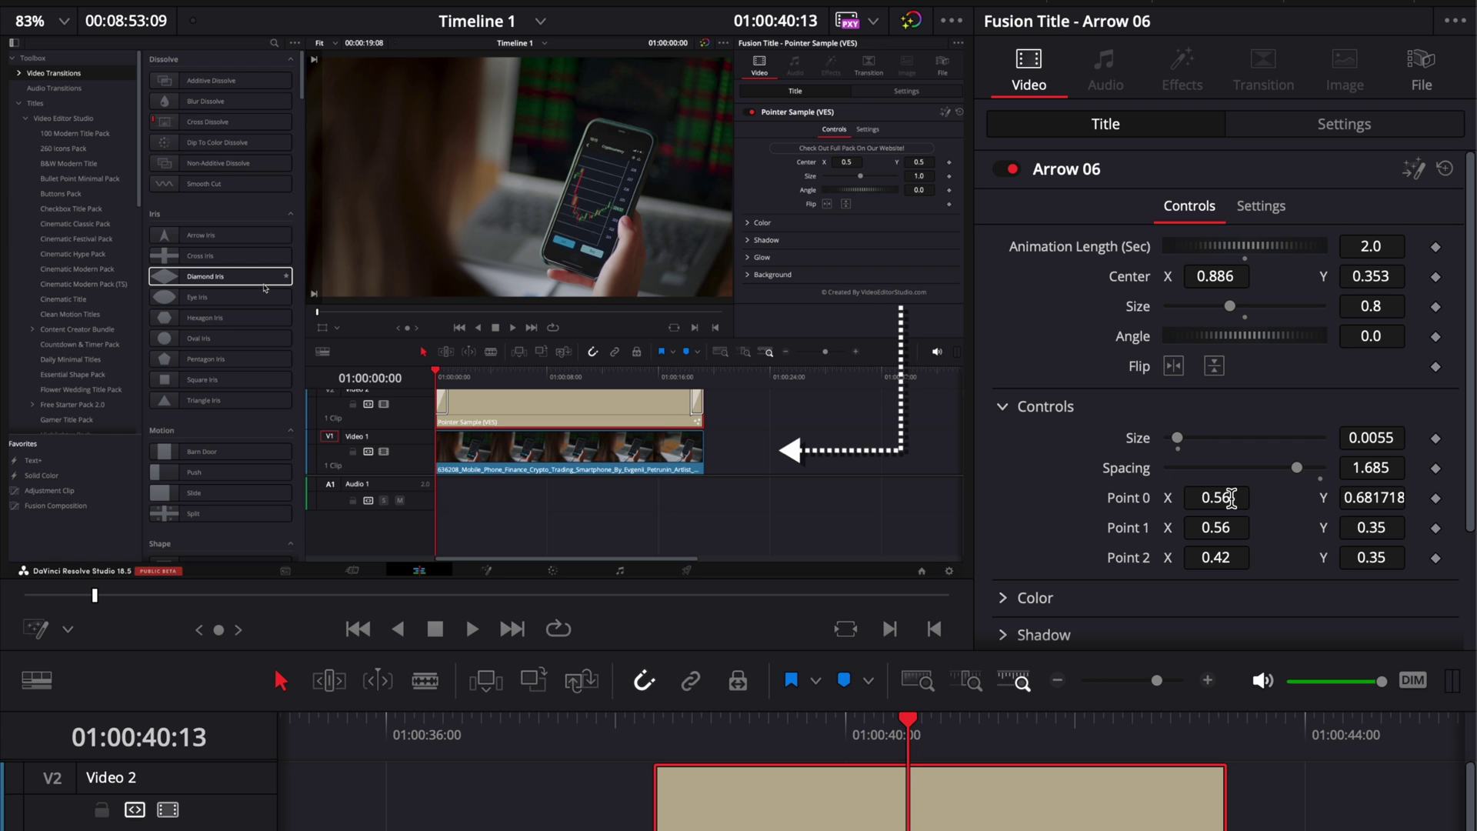
Move Point 0 X to 0.492, lower Point 1, and shift the Point 2 arrowhead left and down
drag(1231, 499, 1234, 506)
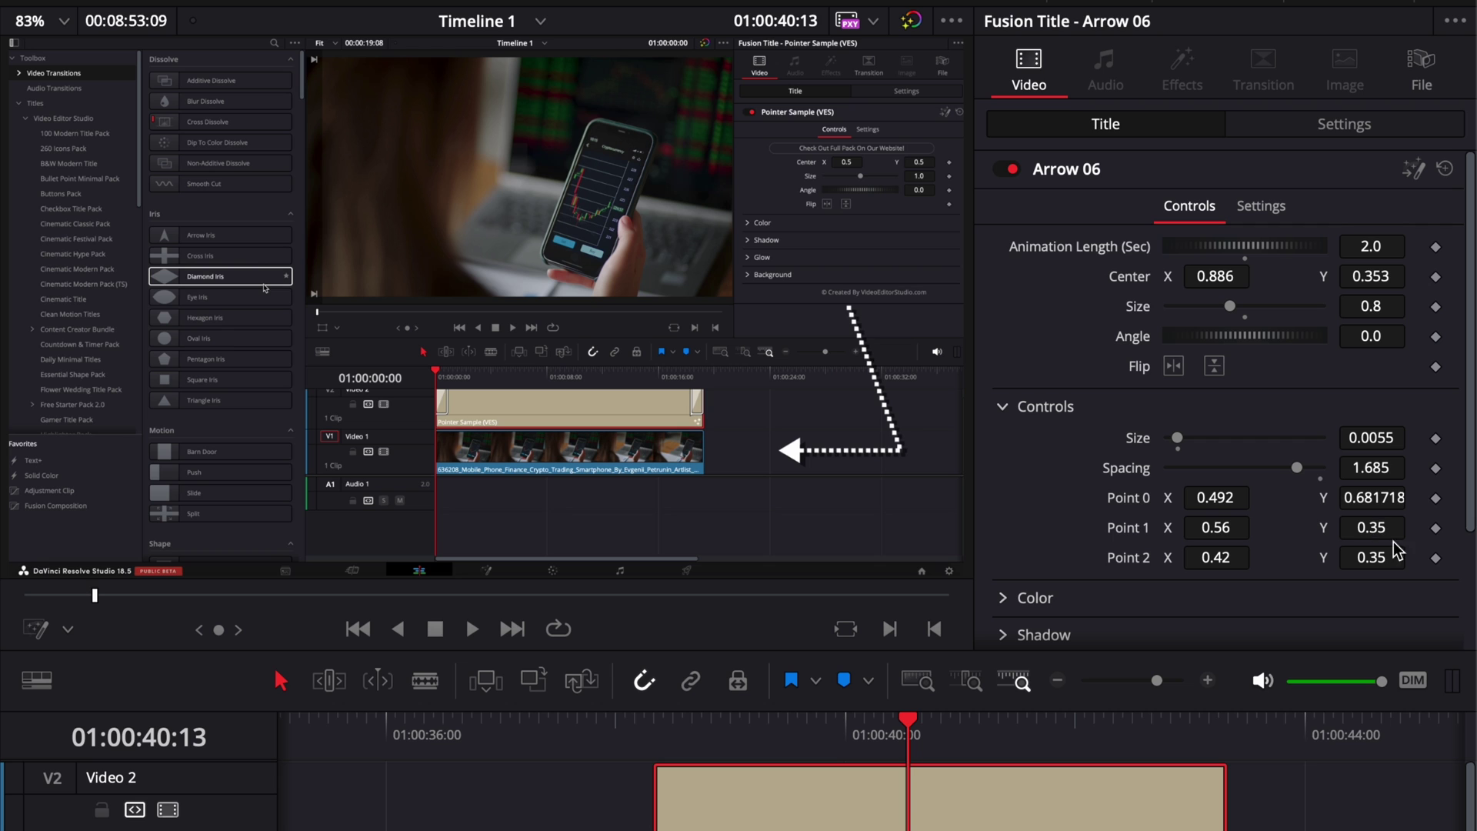
drag(1216, 528, 1214, 533)
drag(1386, 526, 1385, 537)
drag(1210, 556, 1205, 561)
drag(1377, 557, 1376, 562)
click(1000, 408)
Make the Arrow 06 pointer red using the colour swatch
click(1004, 445)
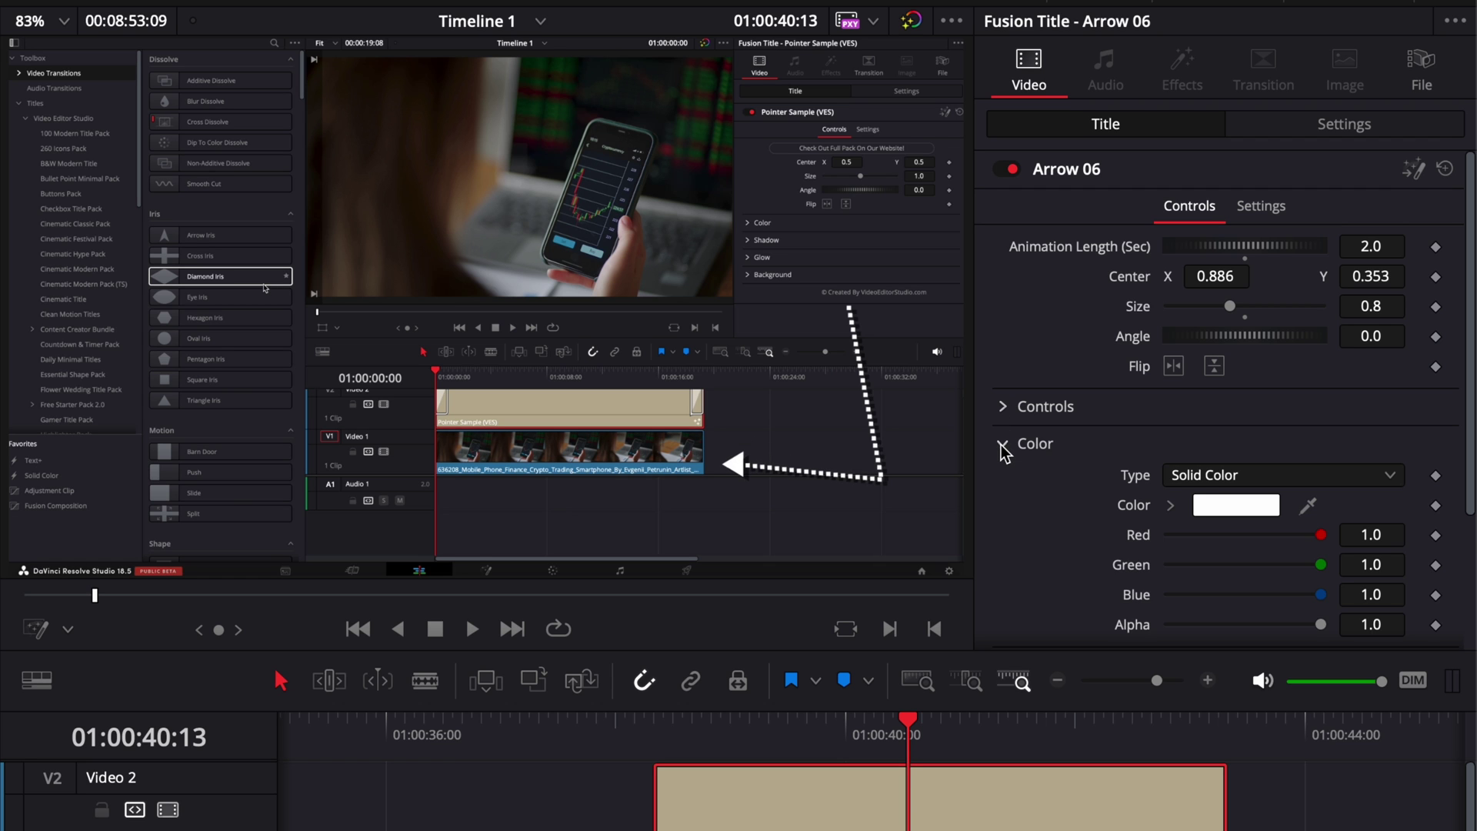
scroll(1073, 489, down, 3)
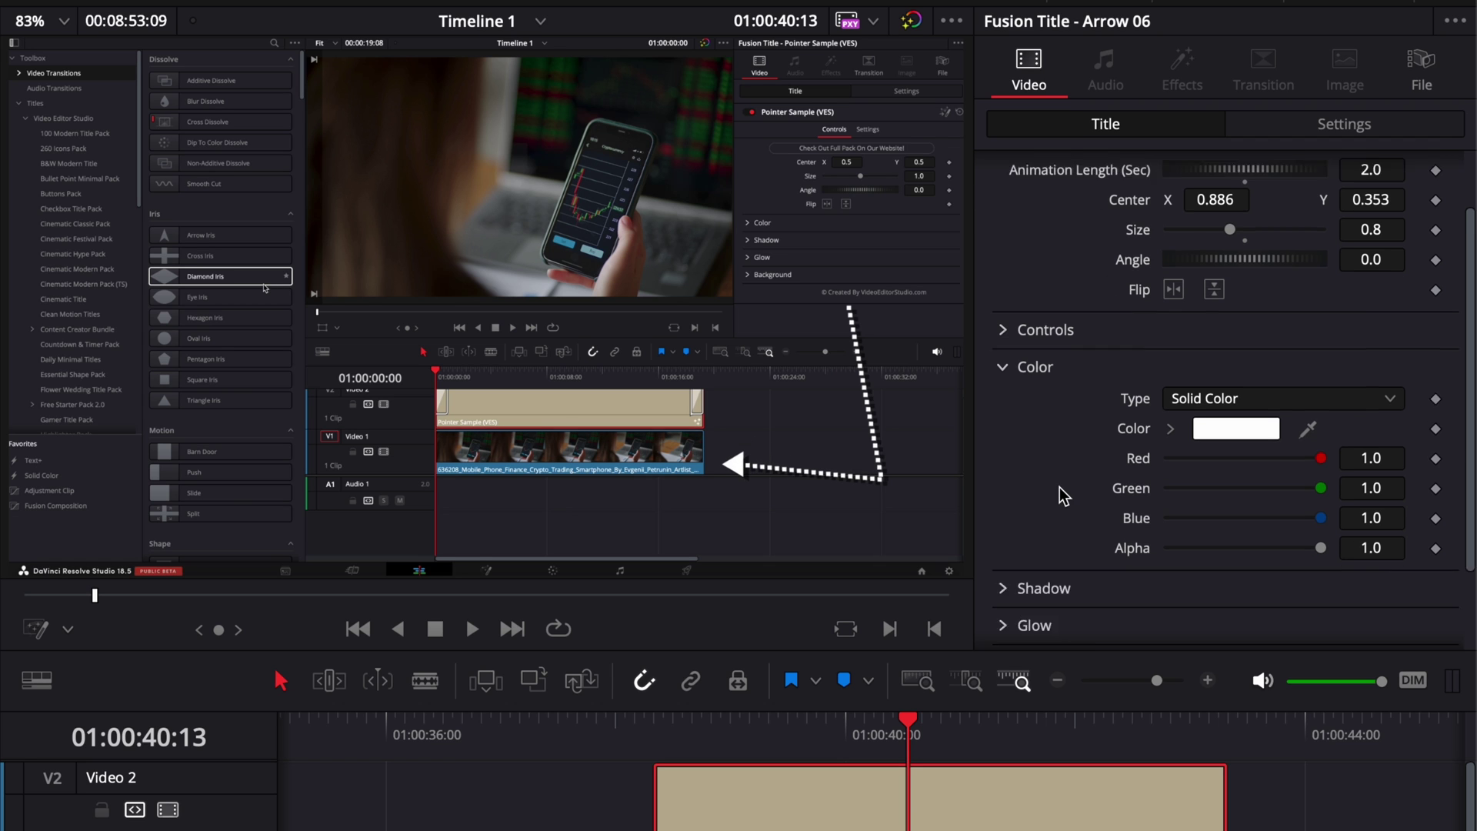
click(1238, 415)
click(1231, 827)
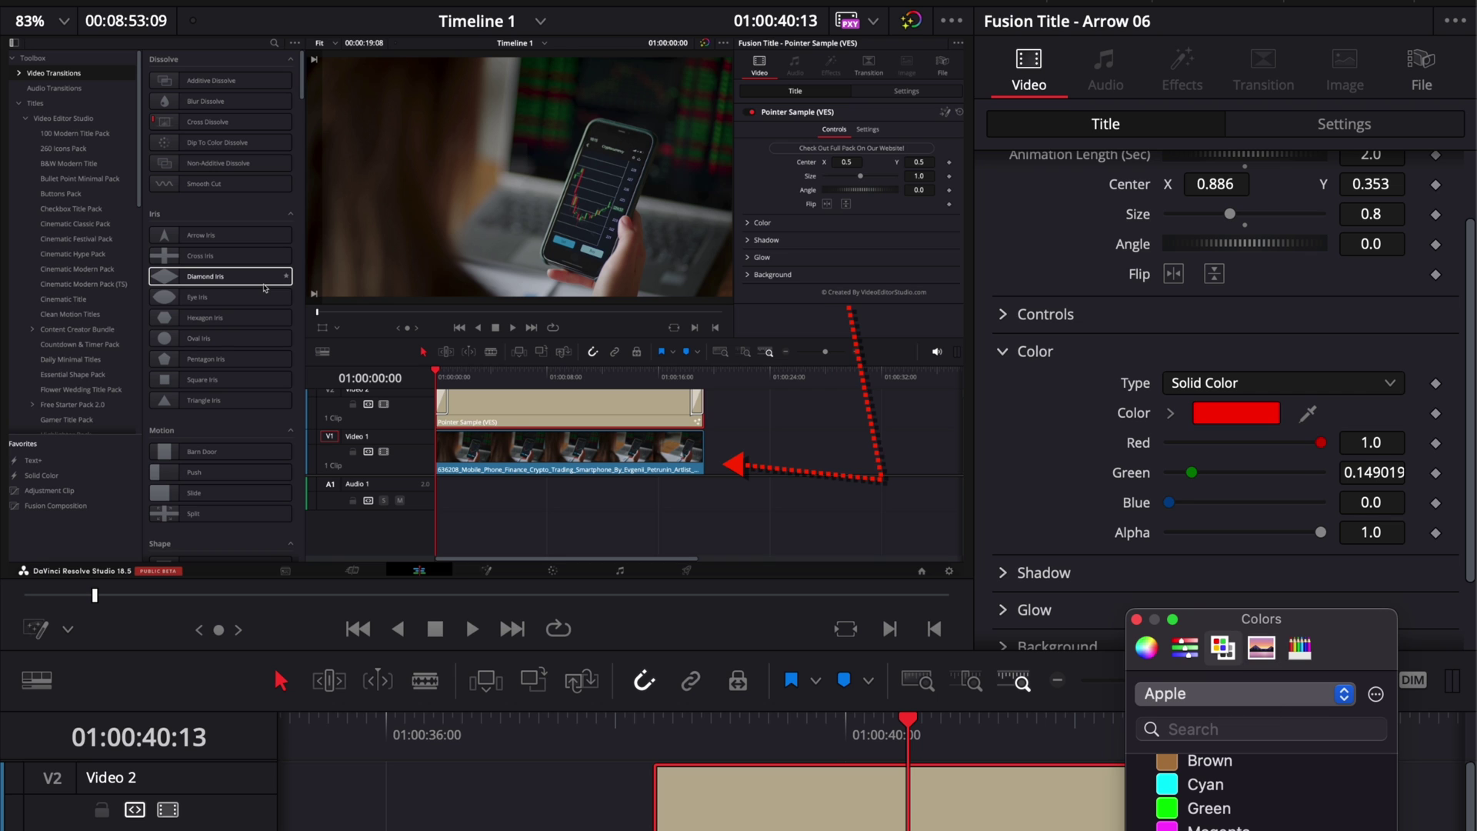
click(999, 352)
Blur the arrow's drop shadow and raise Shadow Strength to about 0.99
click(1004, 483)
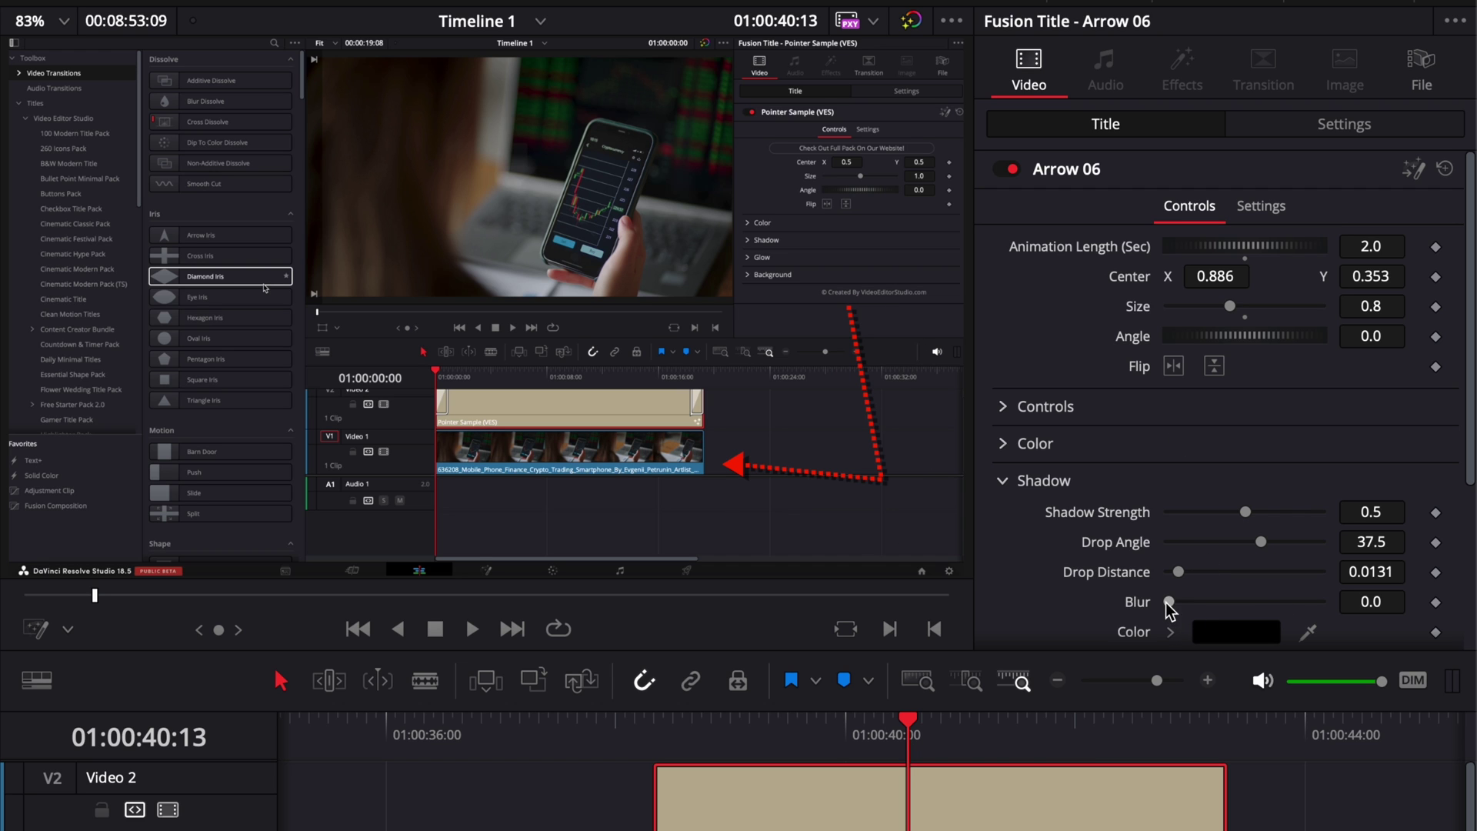
drag(1169, 602, 1220, 603)
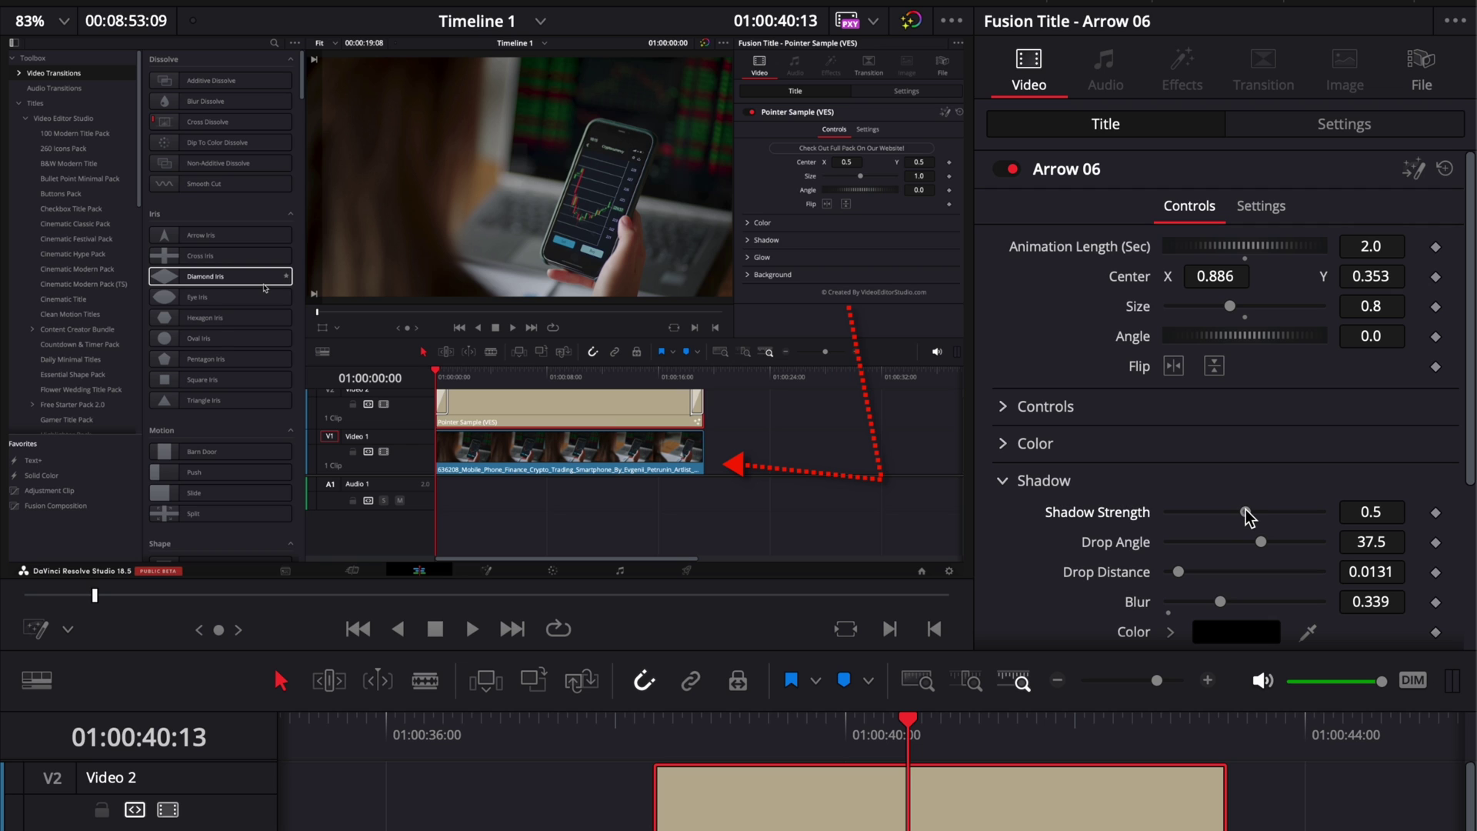
drag(1246, 513, 1145, 529)
drag(1167, 514, 1322, 514)
click(1003, 481)
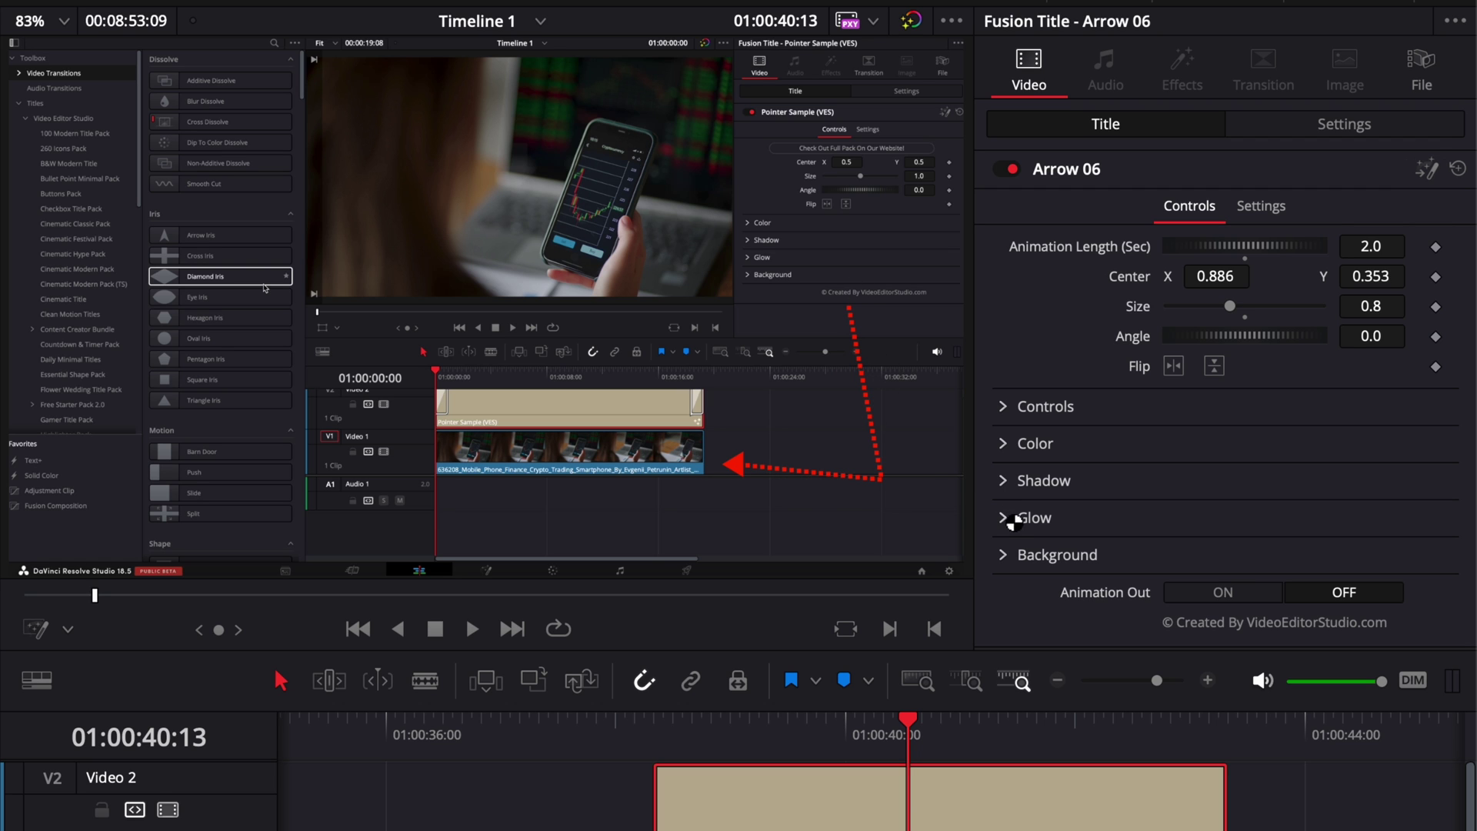
Raise the arrow's Glow Gain to 0.787
click(1005, 522)
scroll(1163, 435, down, 3)
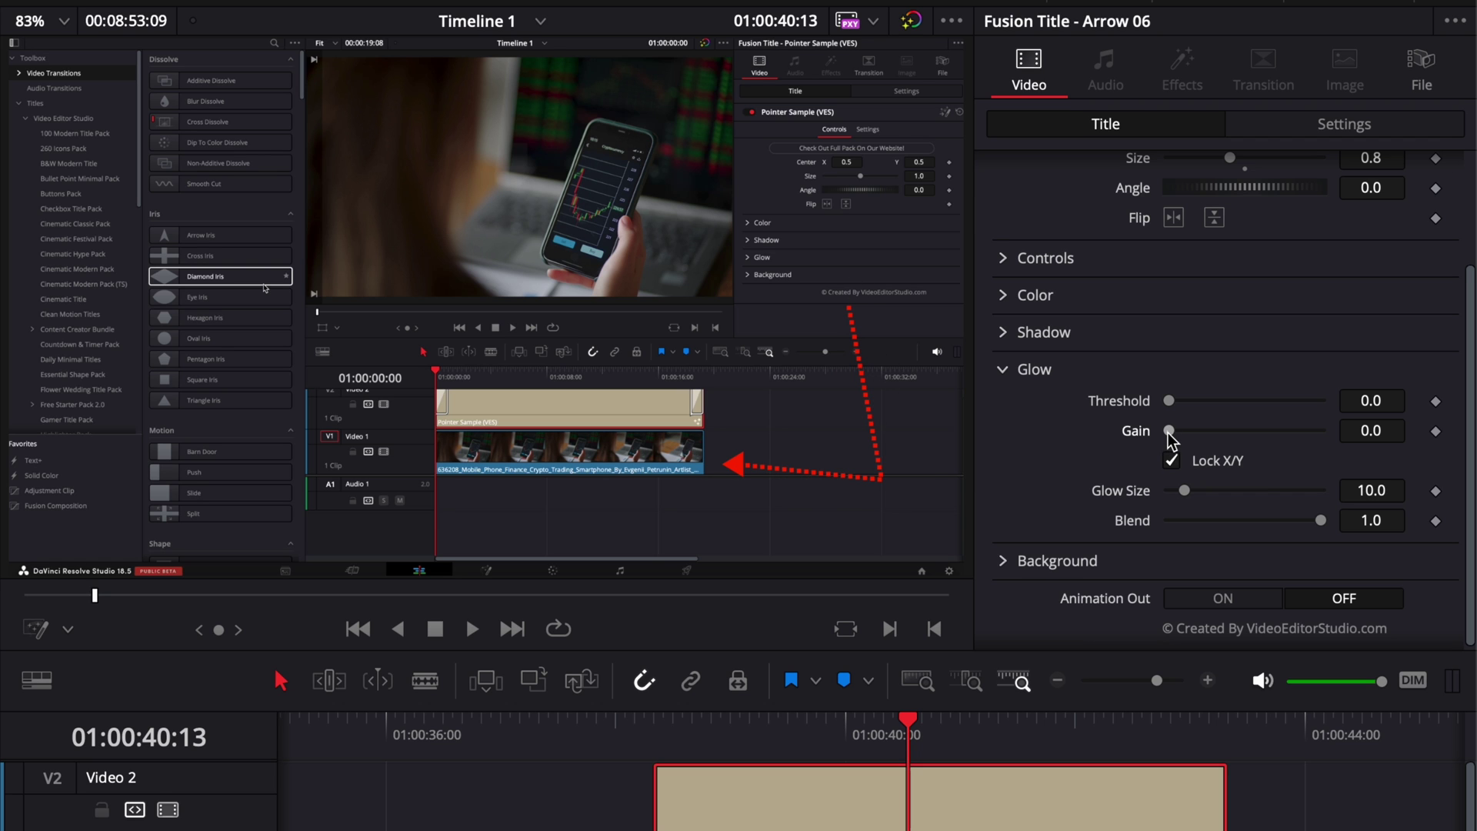
drag(1171, 437, 1194, 437)
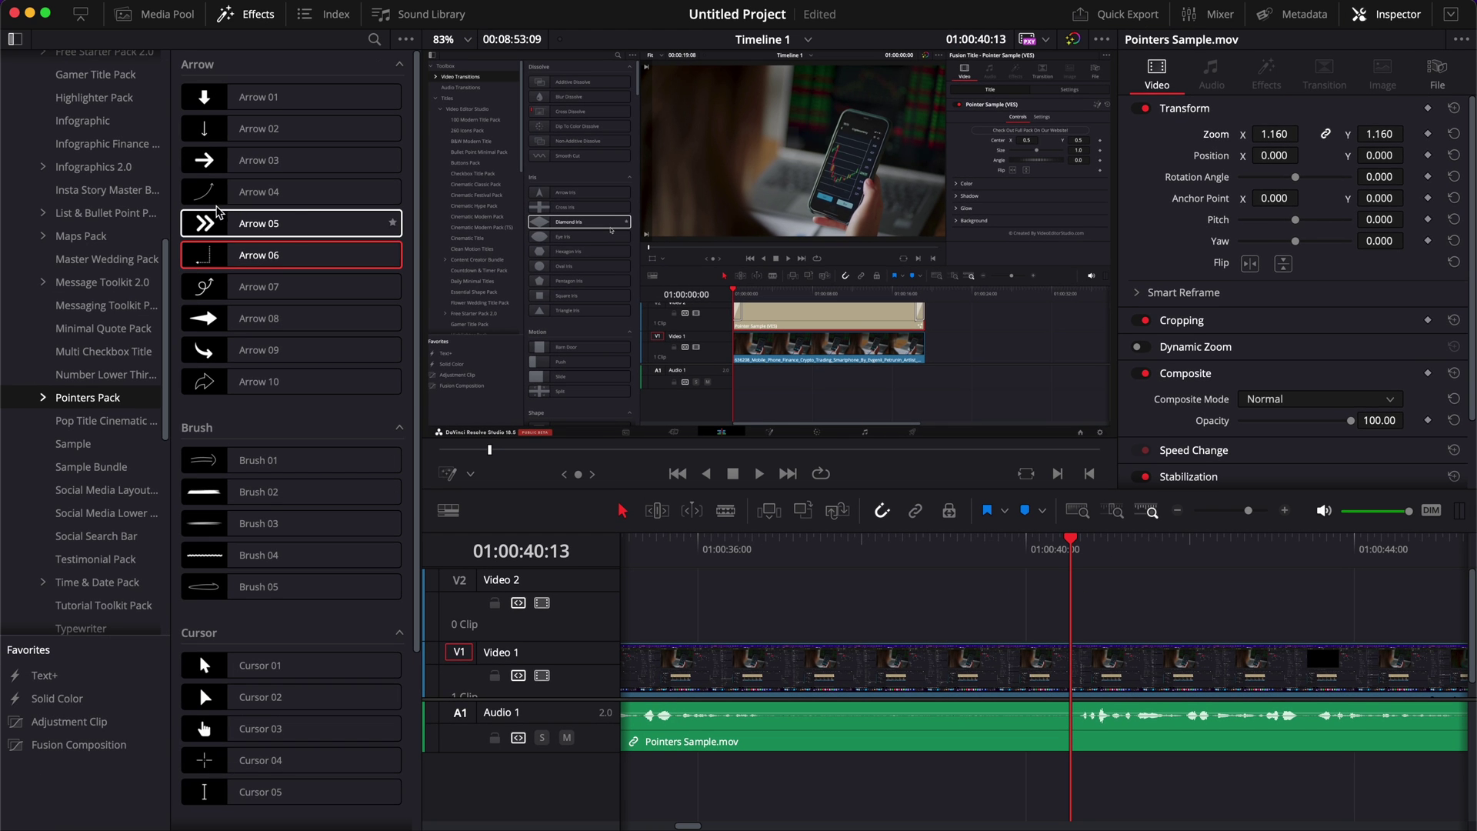
Add Arrow 04 to track V2 and choose the fourth arrow end style
drag(233, 200, 1028, 621)
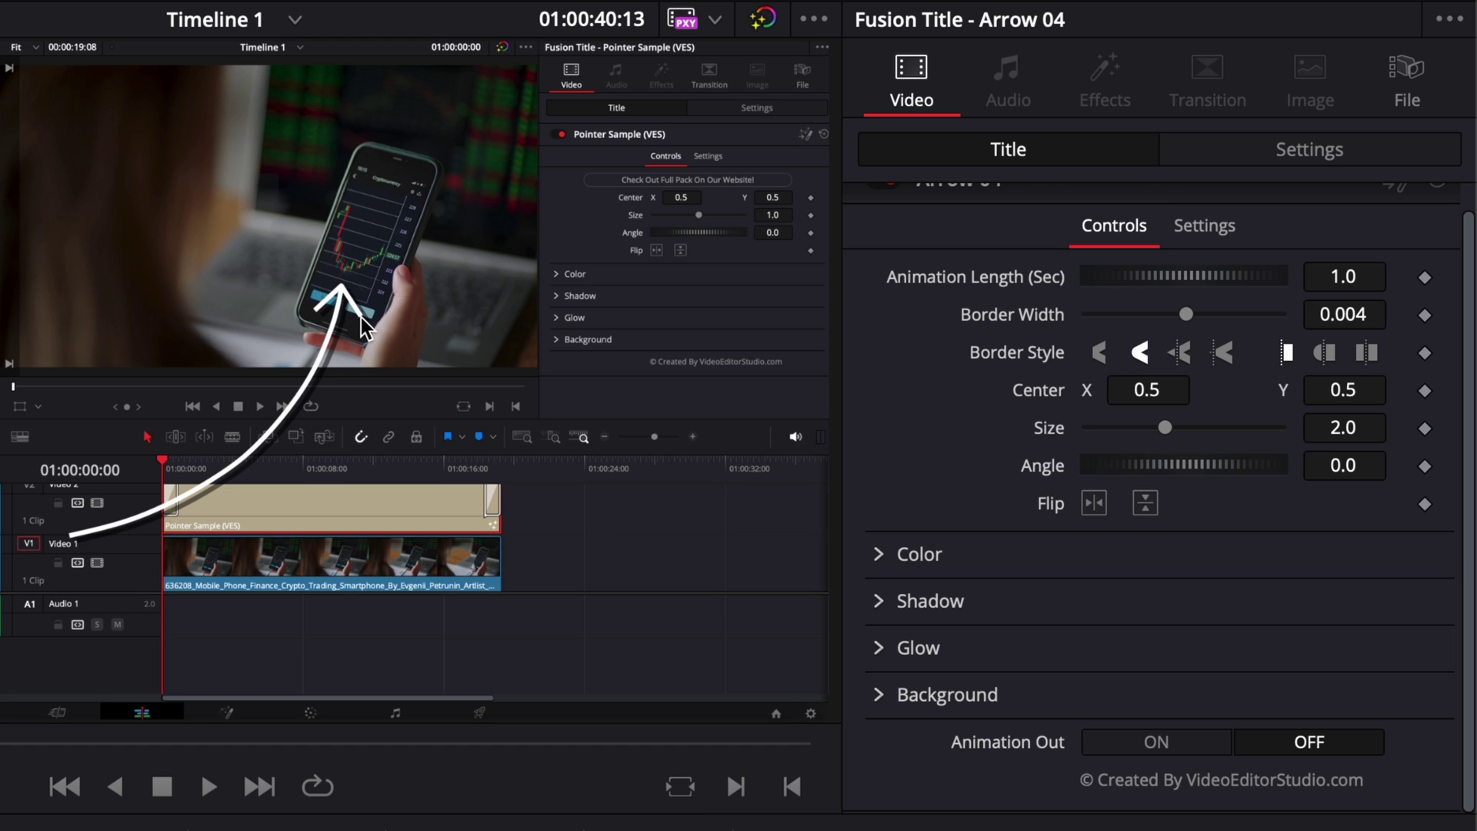
click(1100, 355)
click(1140, 355)
click(1178, 356)
click(1222, 357)
Try another style on the other end, revert it, and move the arrow to Center 0.346/0.335
click(1325, 354)
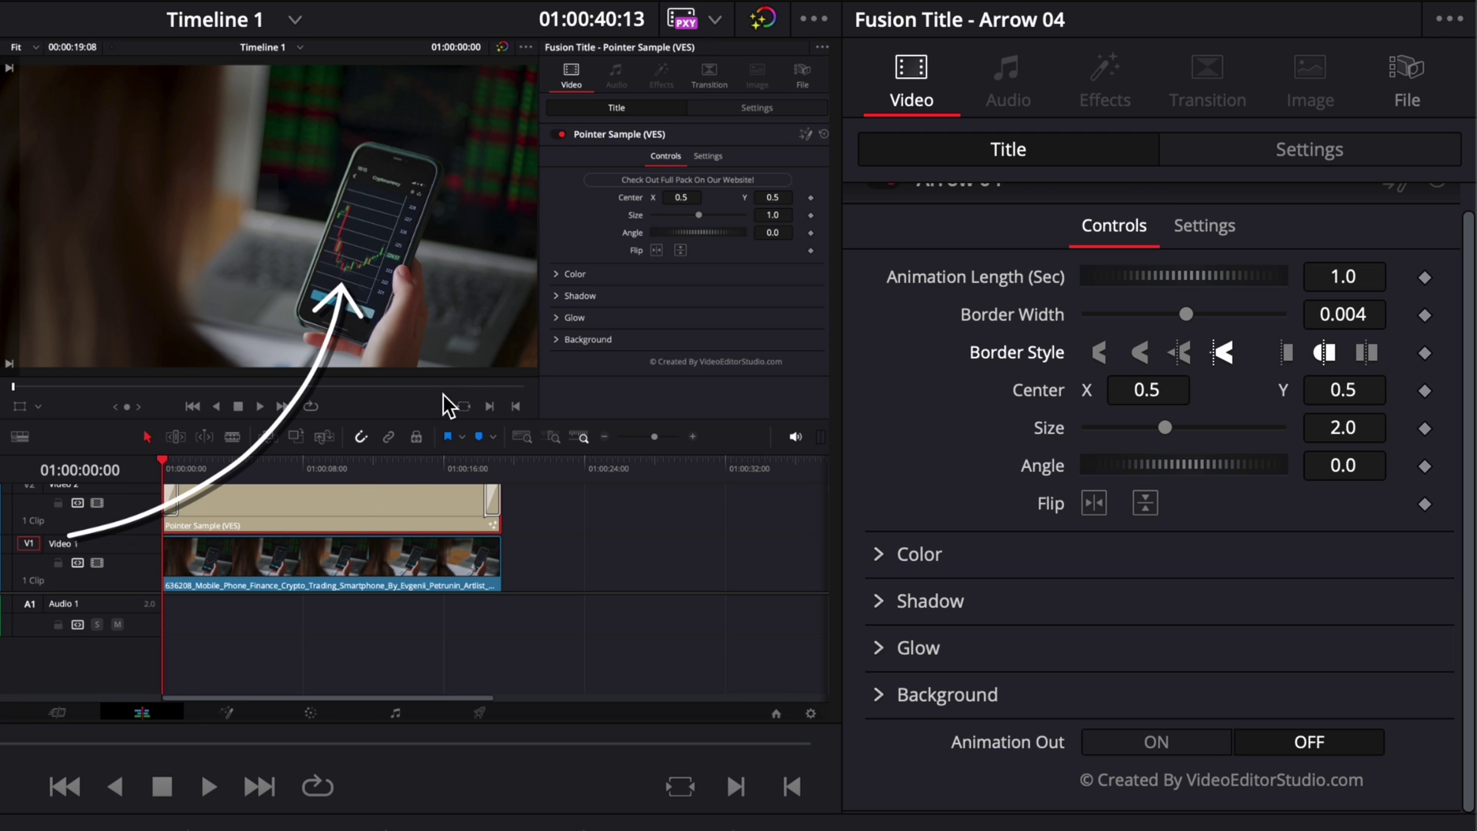
click(1288, 354)
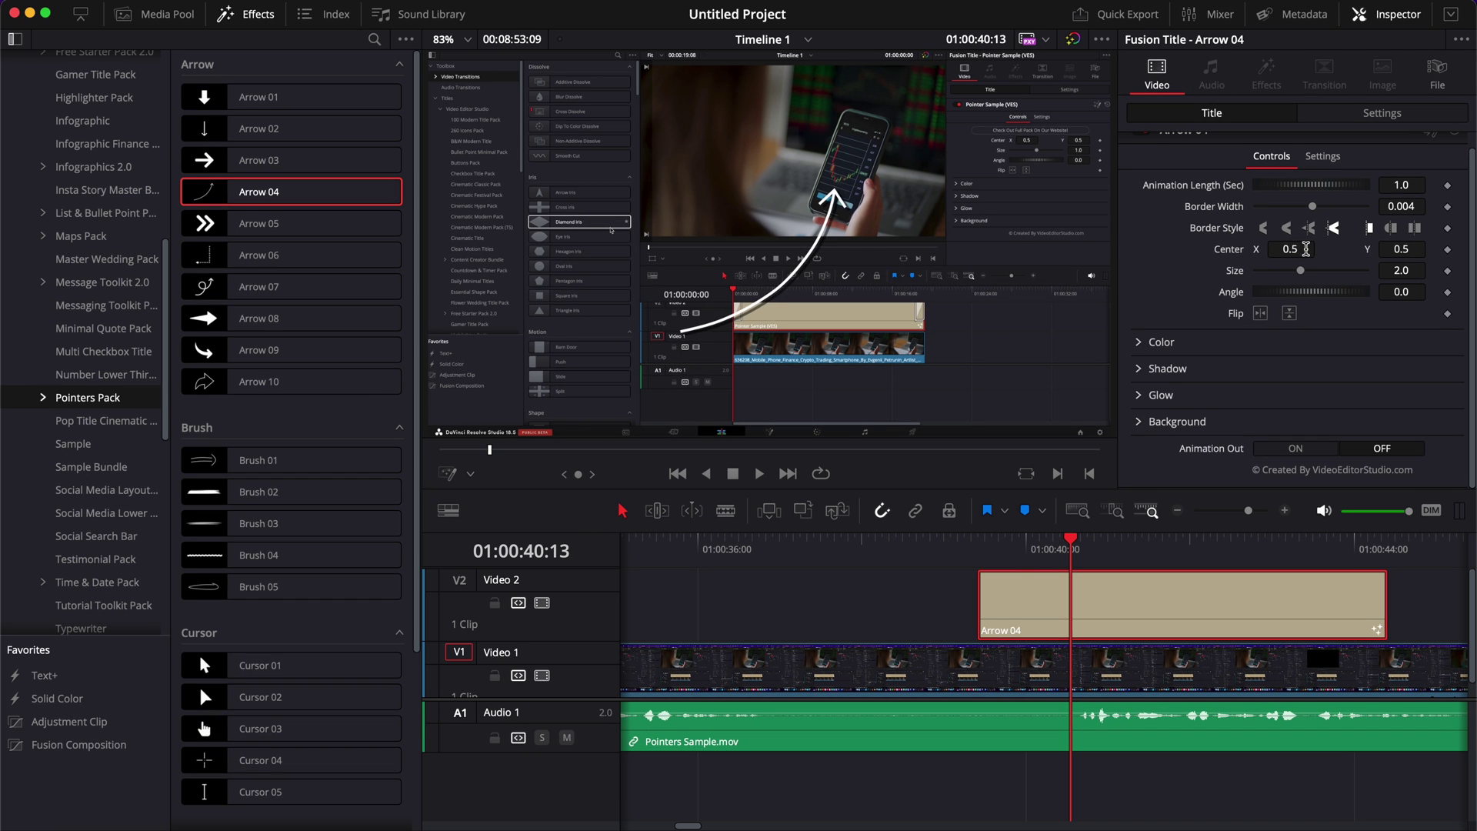
drag(1178, 391, 1158, 391)
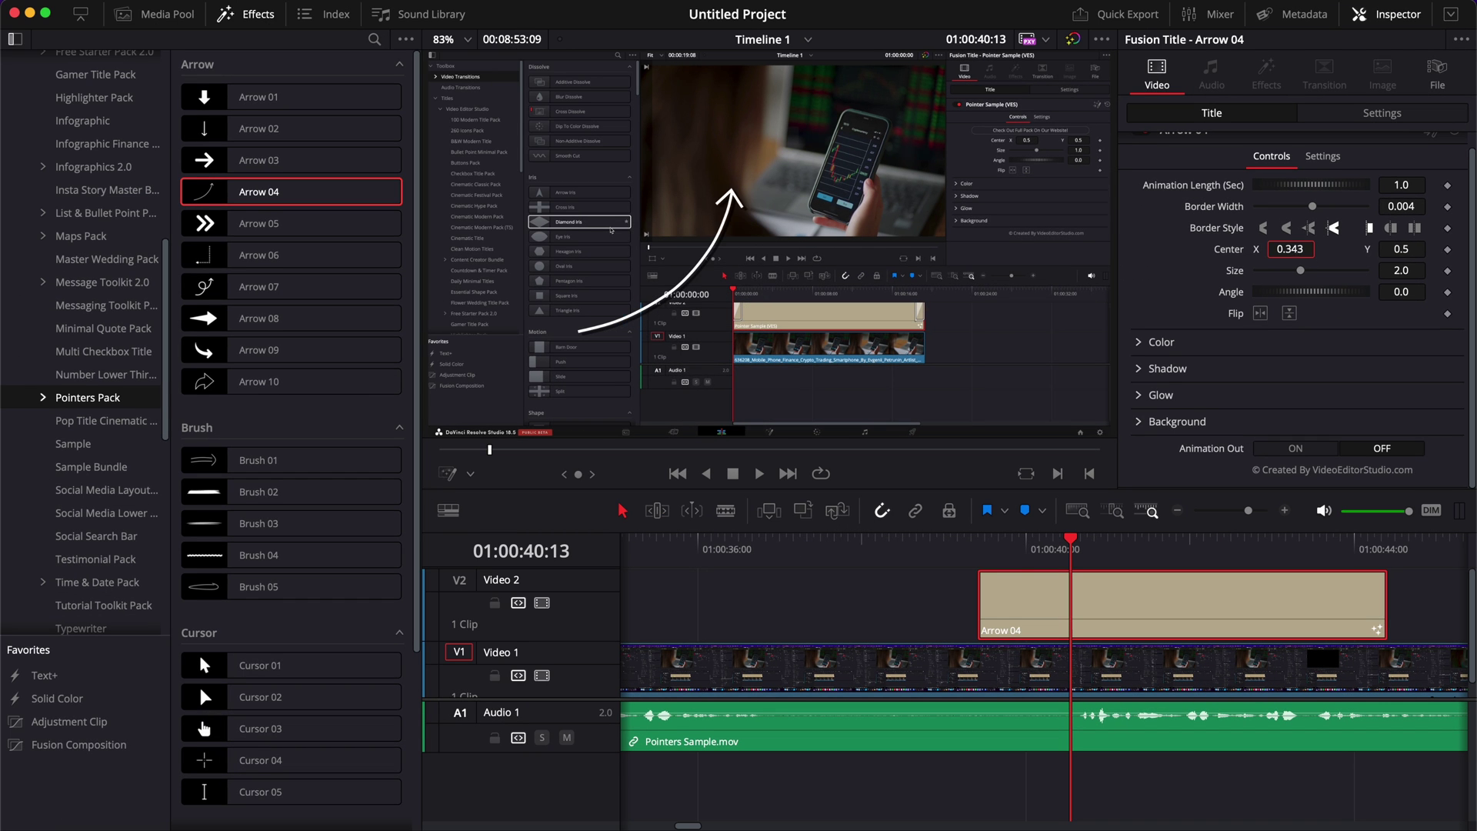
drag(1385, 254, 1407, 256)
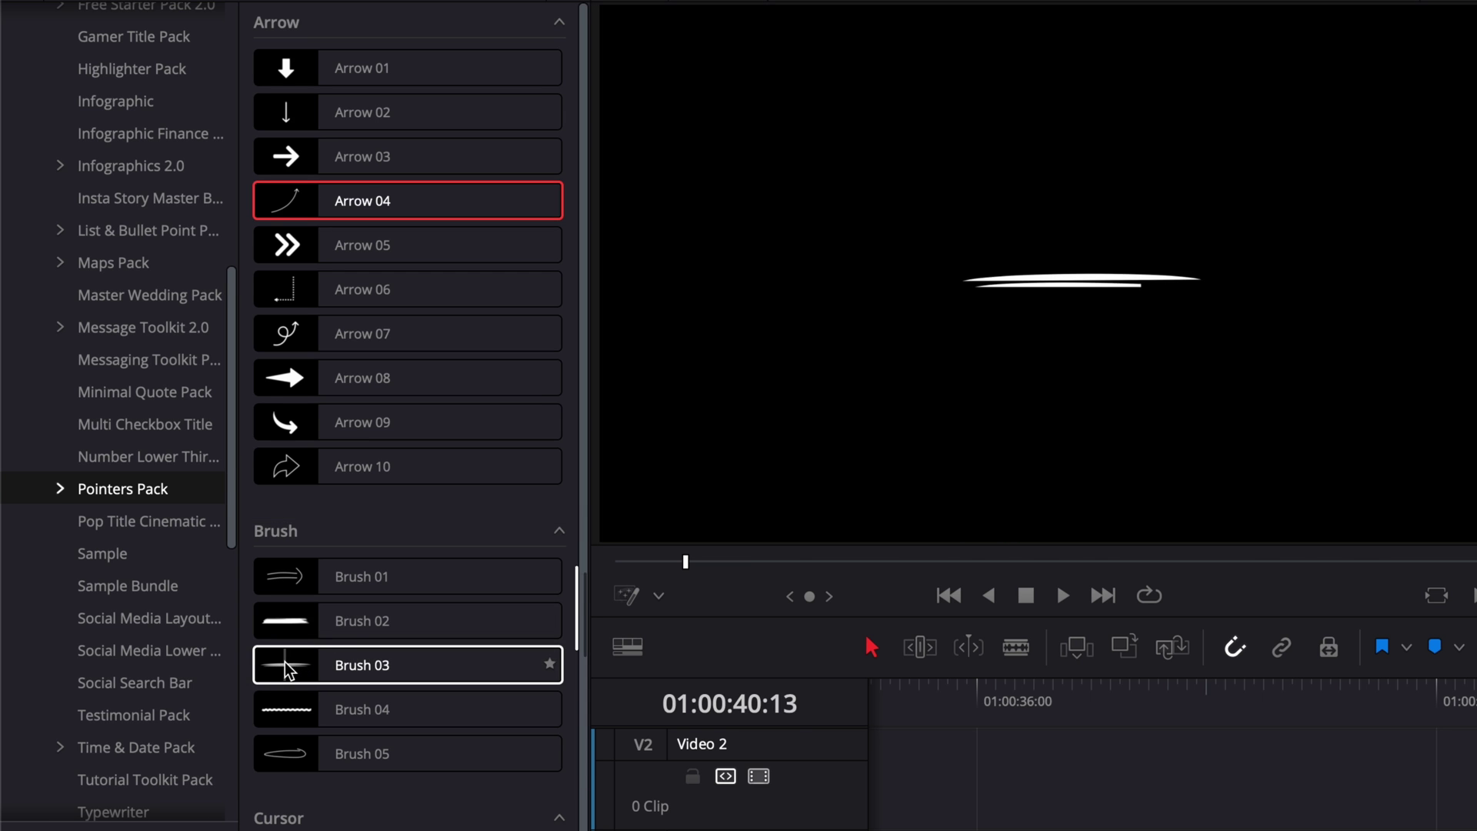
Add Brush 03 to the timeline, center it at 0.873/0.757, and set Size 0.64
mouse_move(291, 663)
mouse_down()
mouse_move(491, 673)
mouse_move(1270, 777)
mouse_up()
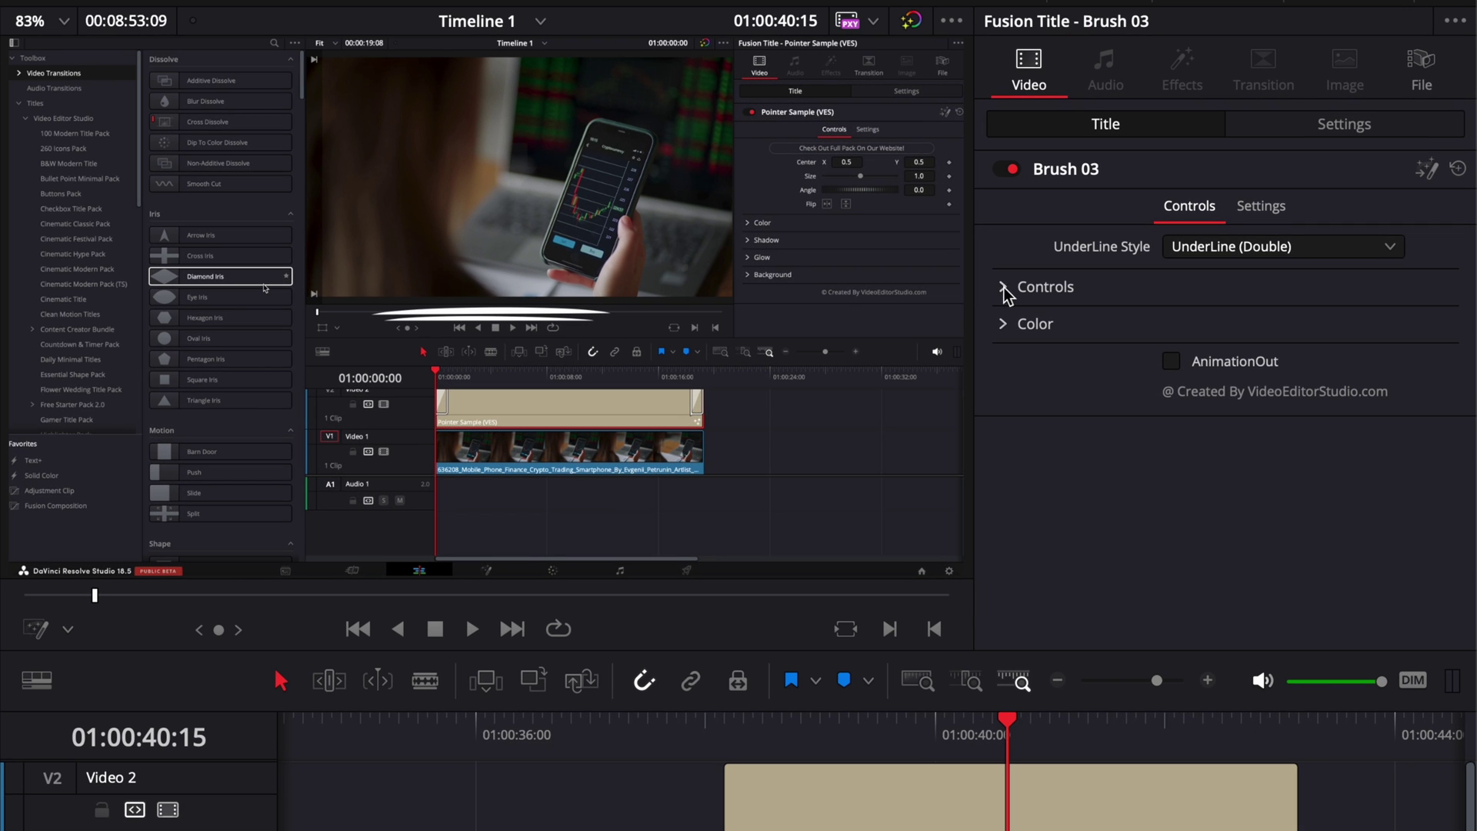
click(1004, 291)
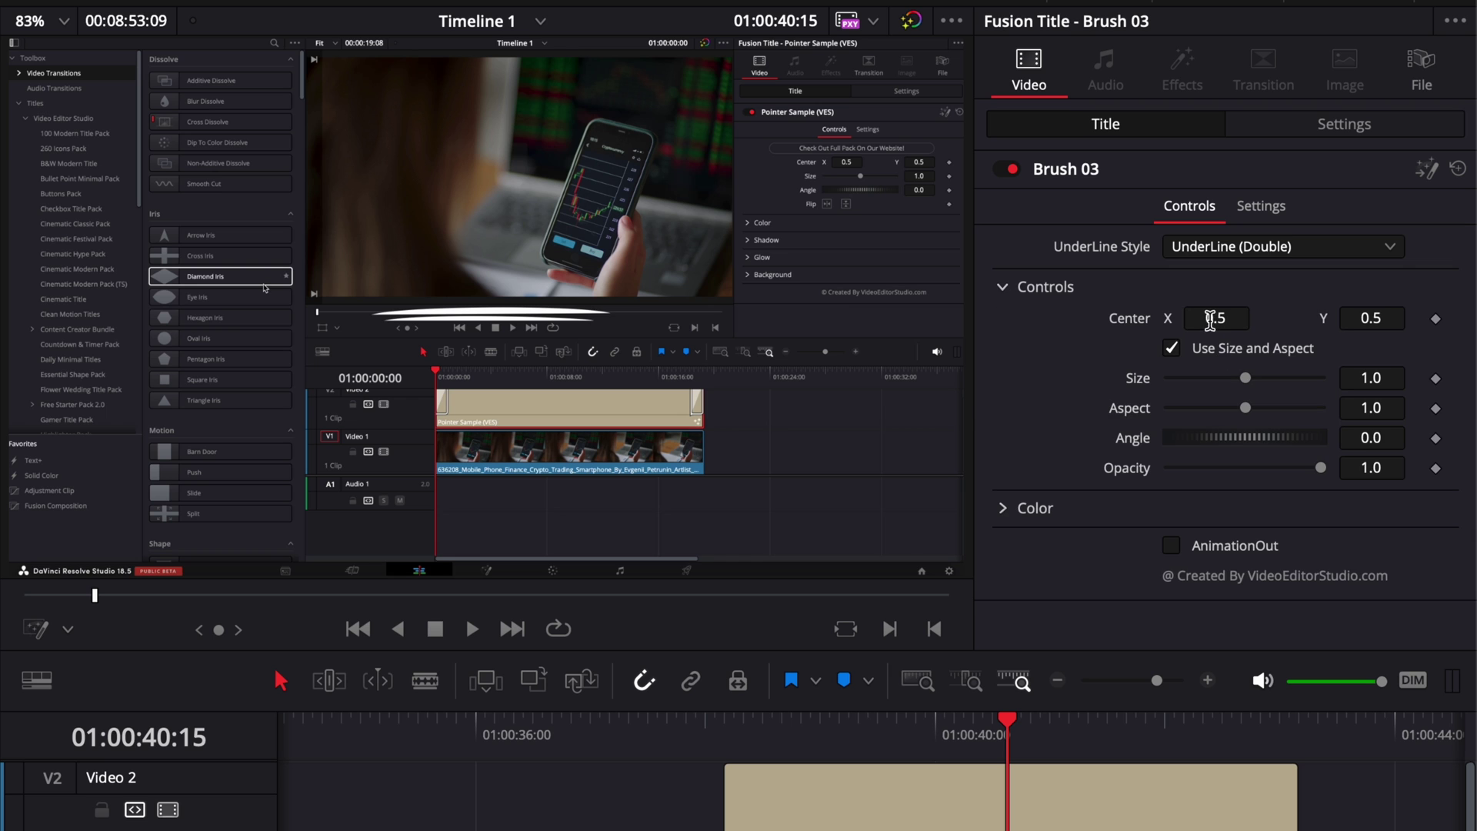
drag(1210, 319, 1304, 319)
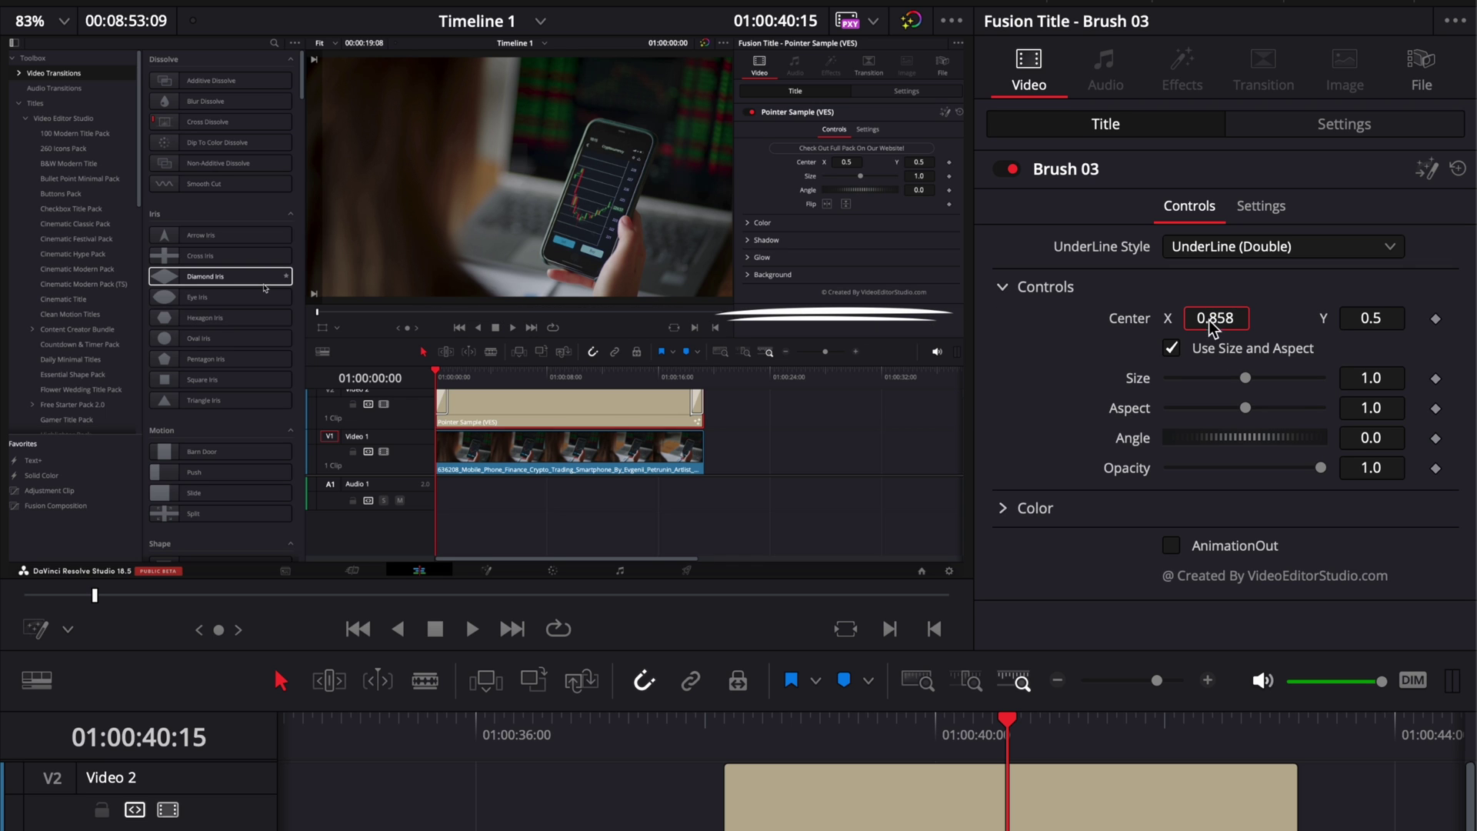
drag(1364, 312, 1405, 311)
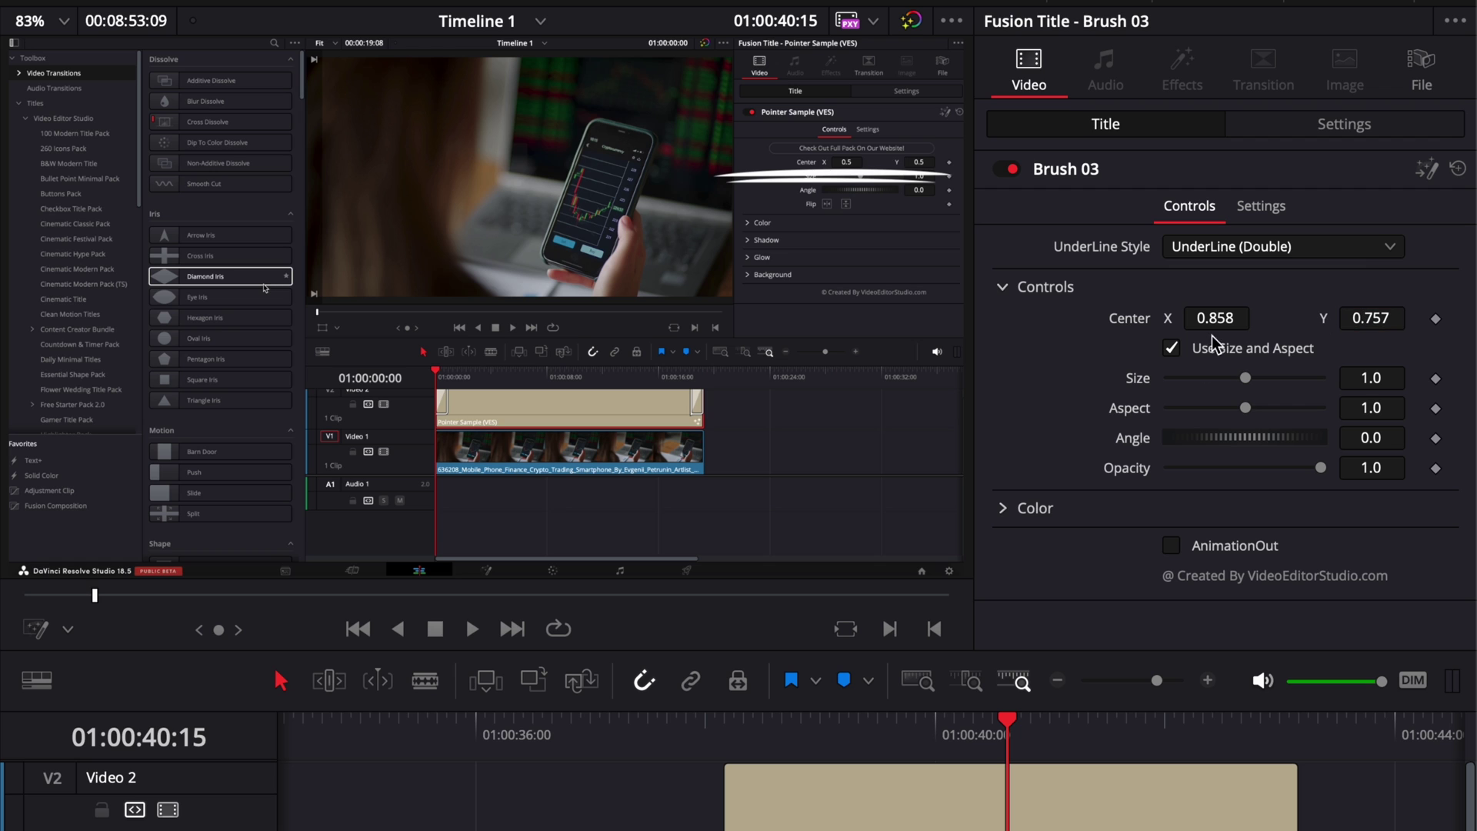
drag(1206, 323, 1218, 322)
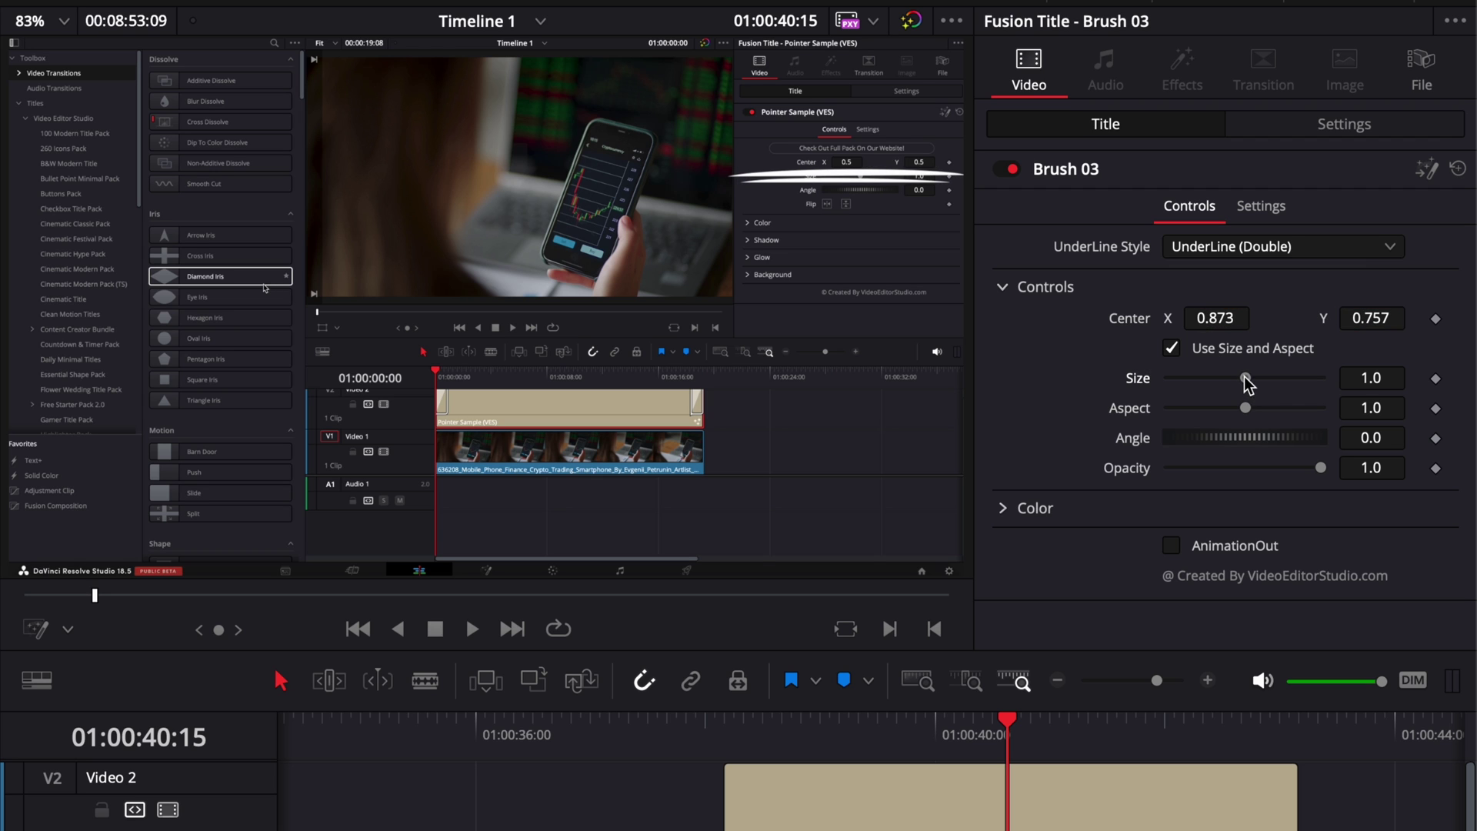
mouse_move(1246, 377)
mouse_down()
mouse_move(1203, 381)
mouse_move(1220, 386)
mouse_up()
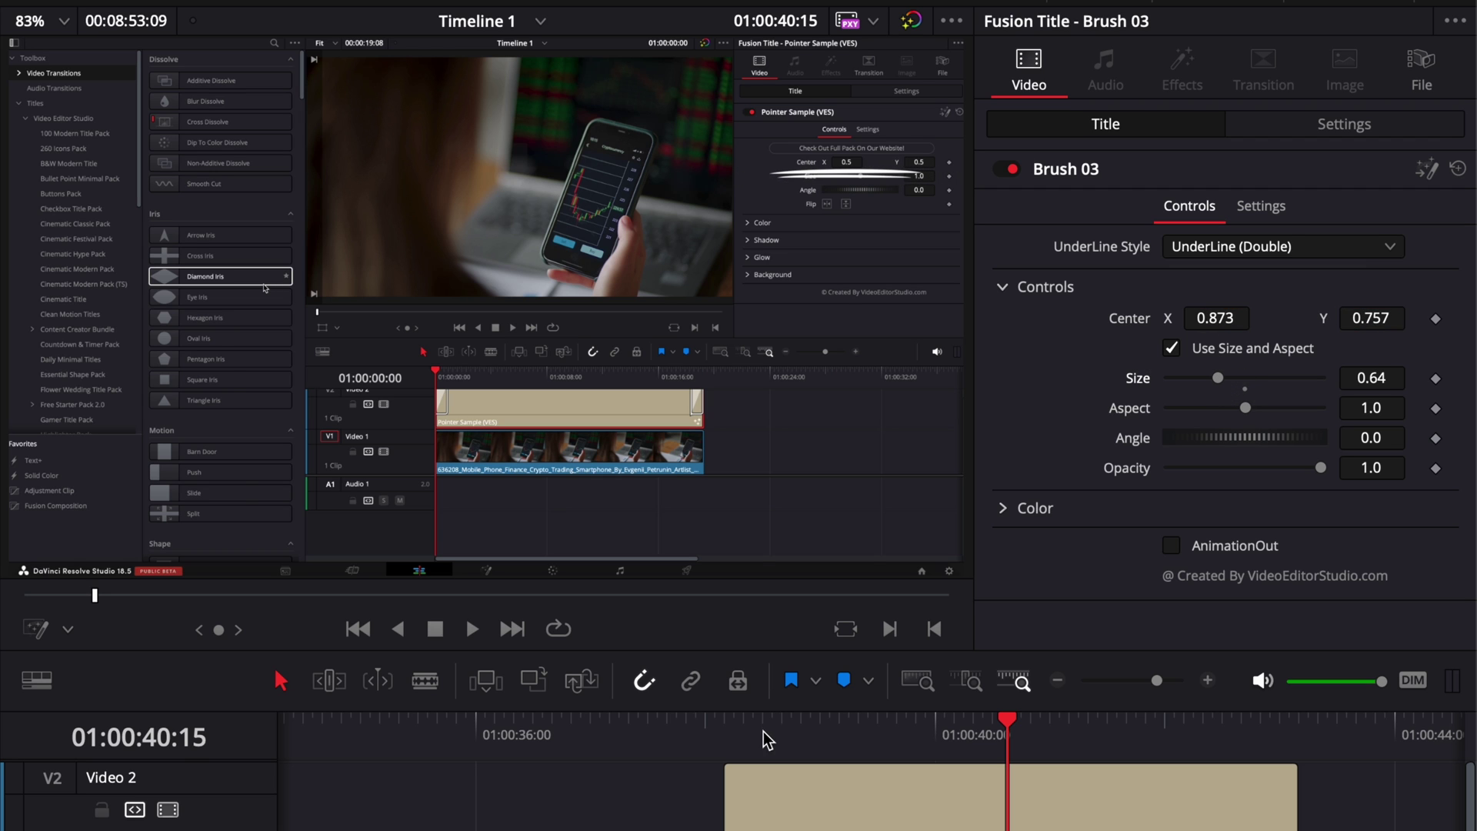
Play back from an earlier point to preview the double underline
click(732, 738)
key(space)
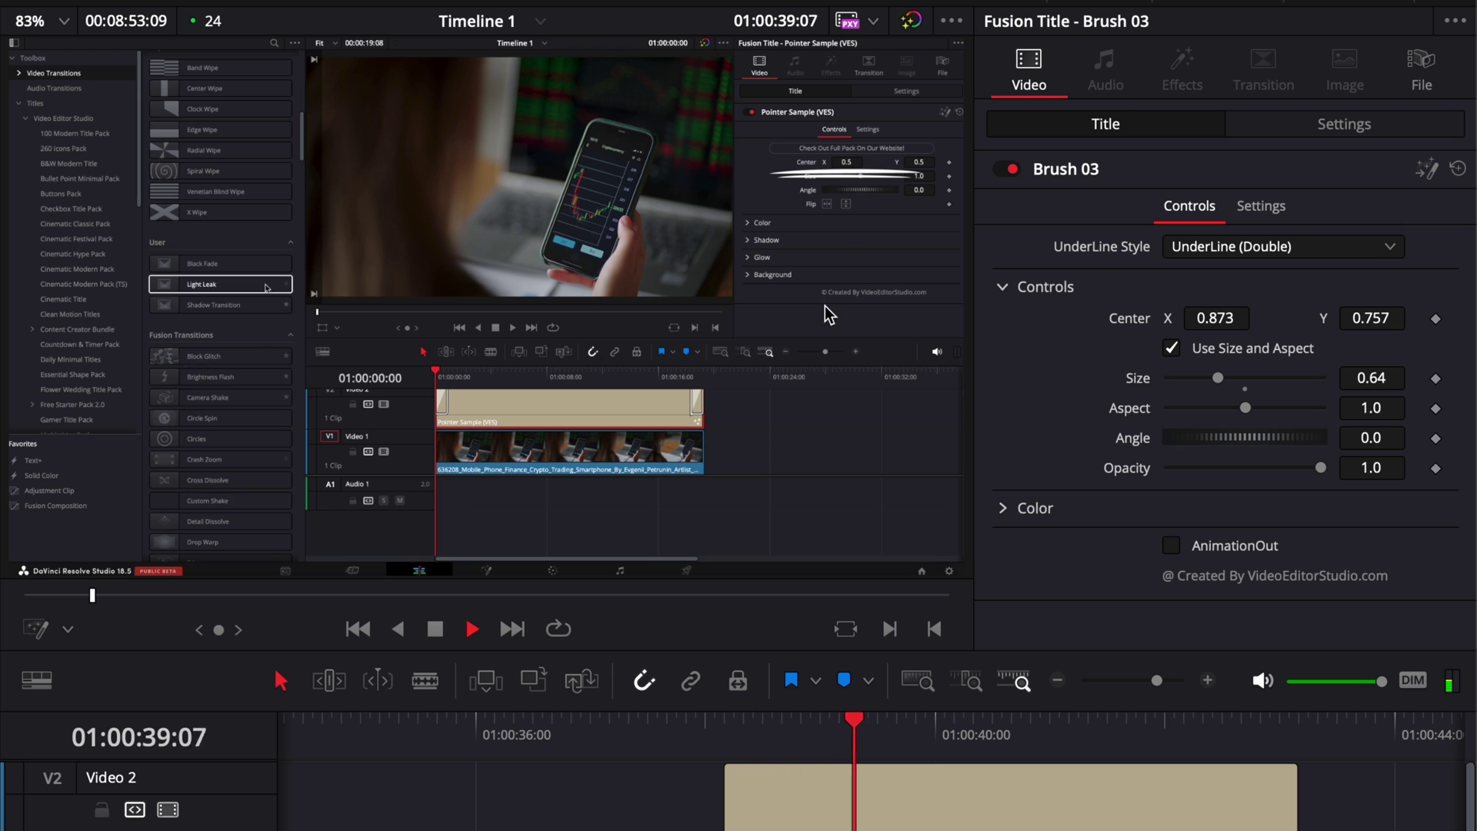
key(space)
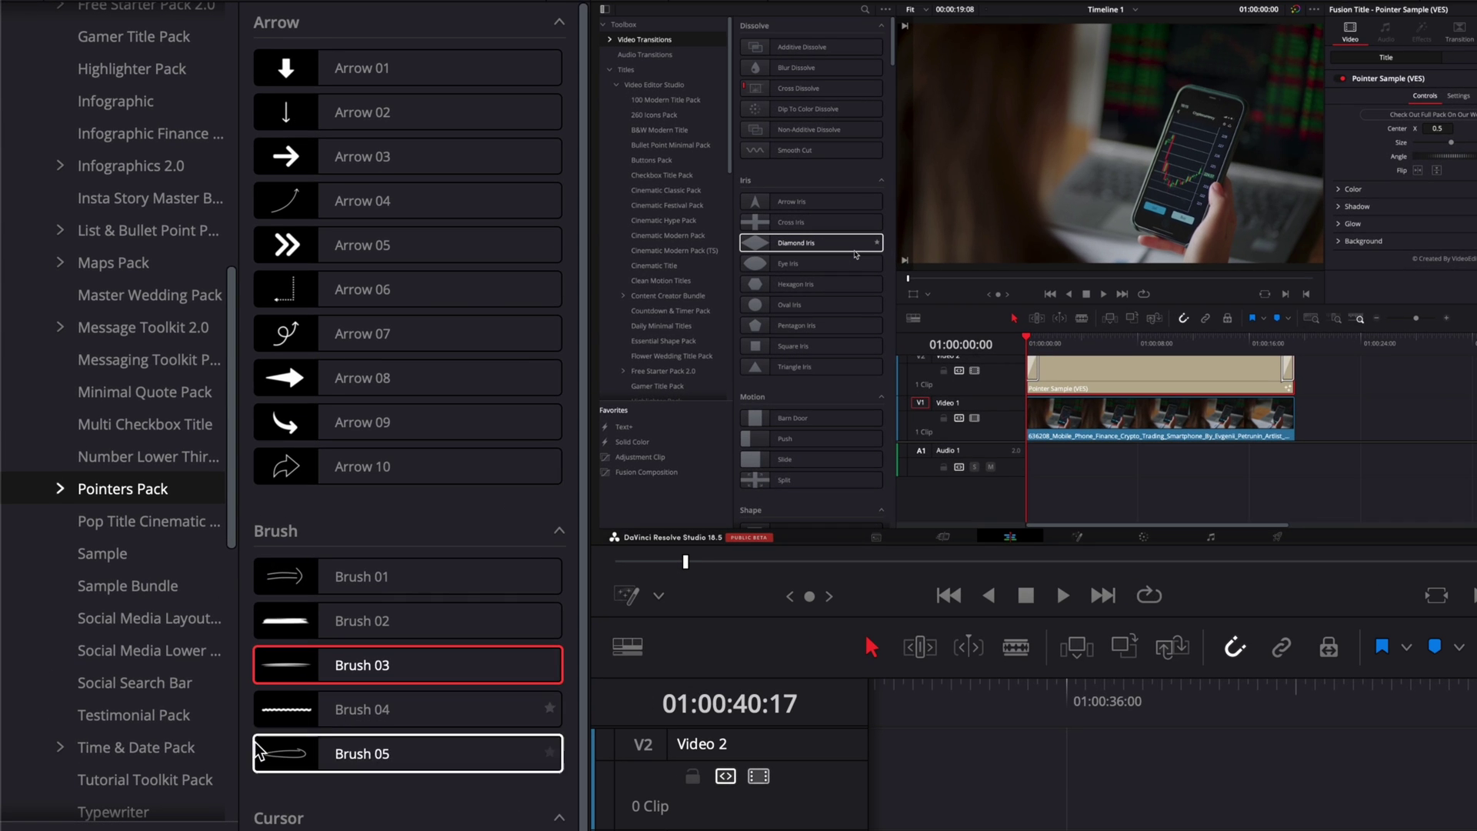
Add the Brush 05 circle to V2, reposition it, and adjust its first and fourth points
mouse_move(290, 760)
mouse_down()
mouse_move(1476, 809)
mouse_move(1476, 787)
mouse_move(1476, 801)
mouse_up()
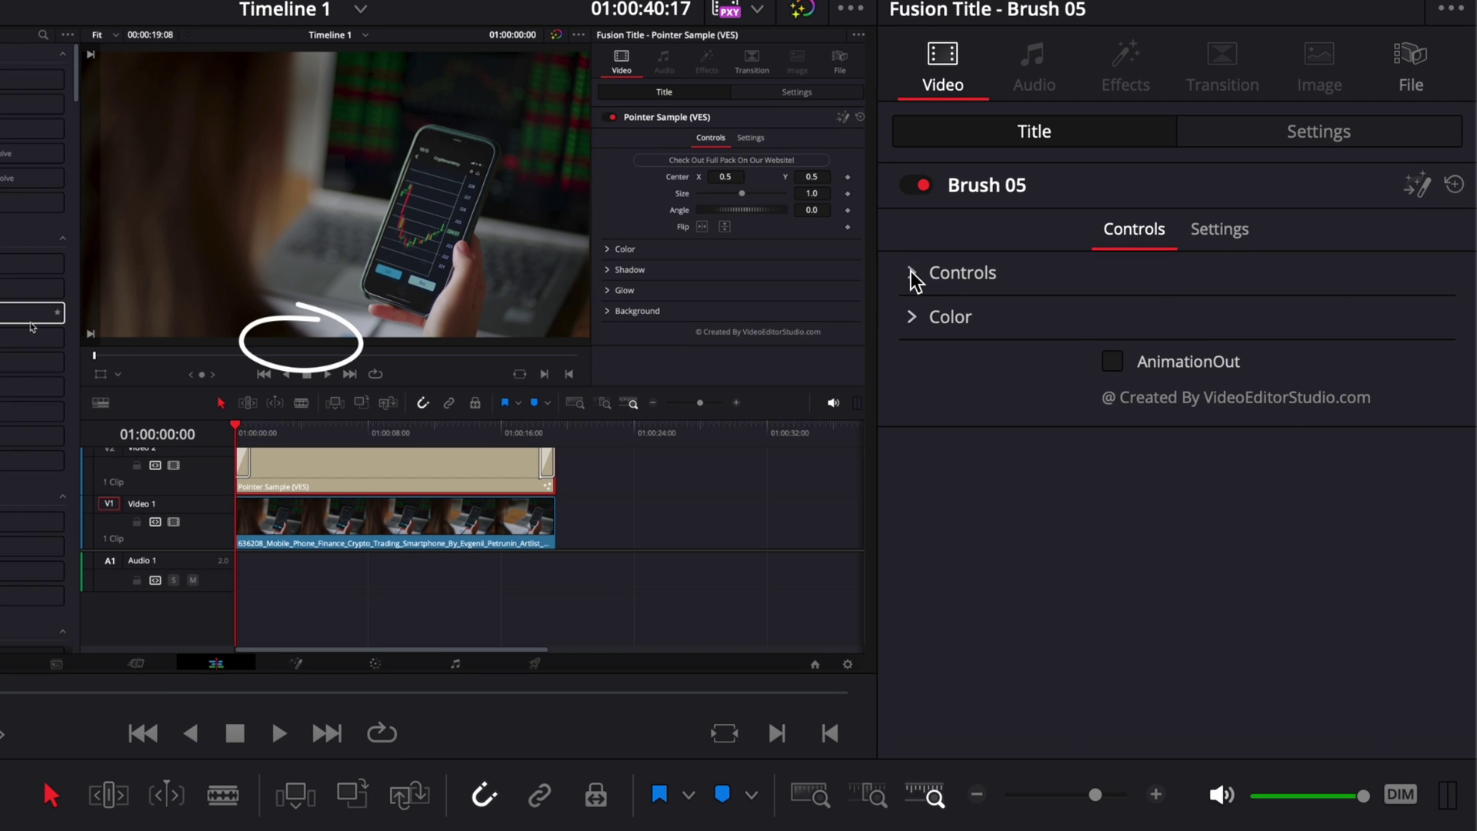
click(921, 278)
drag(1148, 308, 1154, 318)
drag(1343, 309, 1346, 315)
drag(1148, 315, 1145, 315)
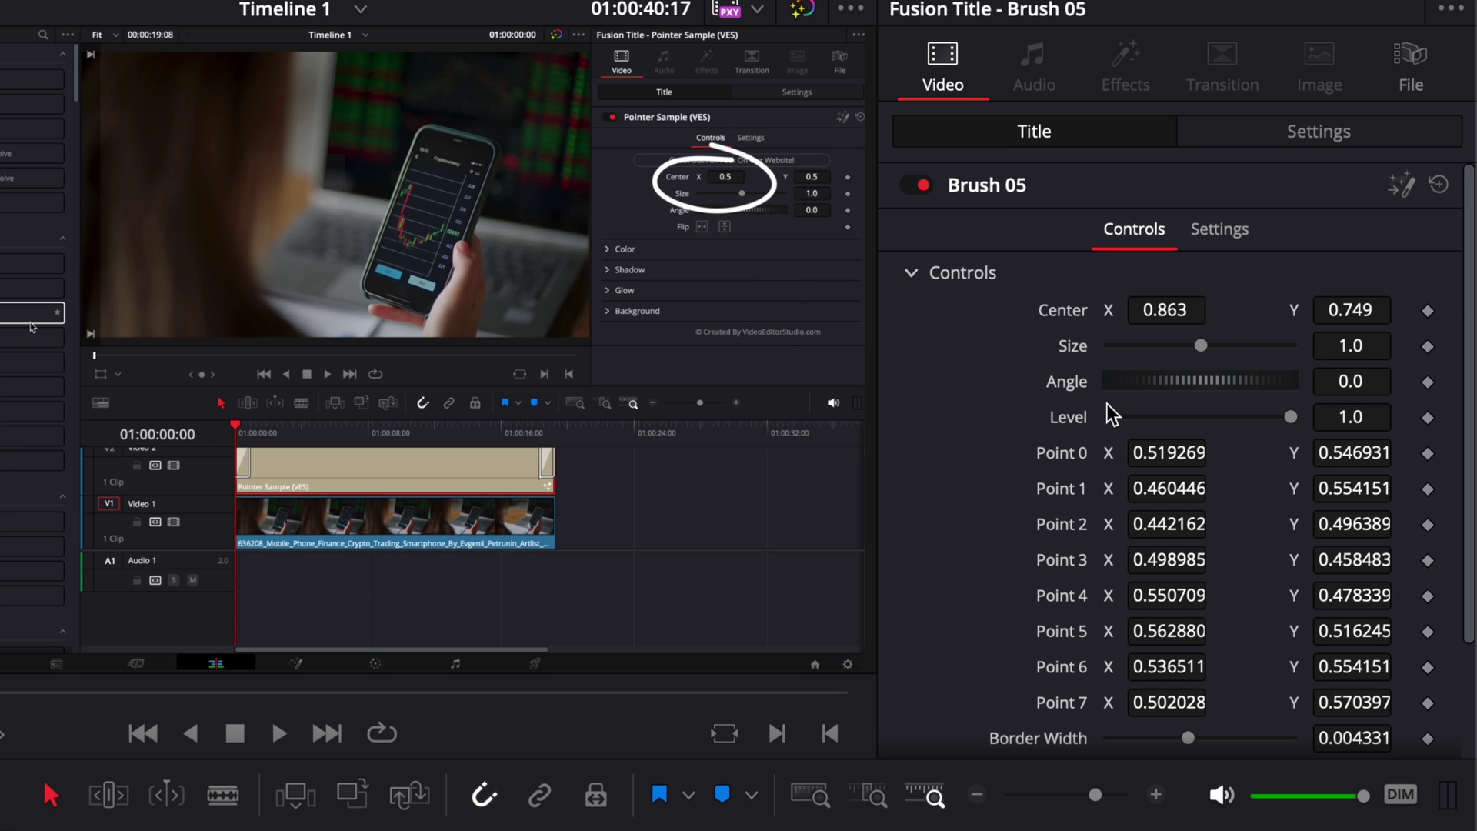
drag(1164, 454, 1159, 601)
drag(1337, 551, 1362, 586)
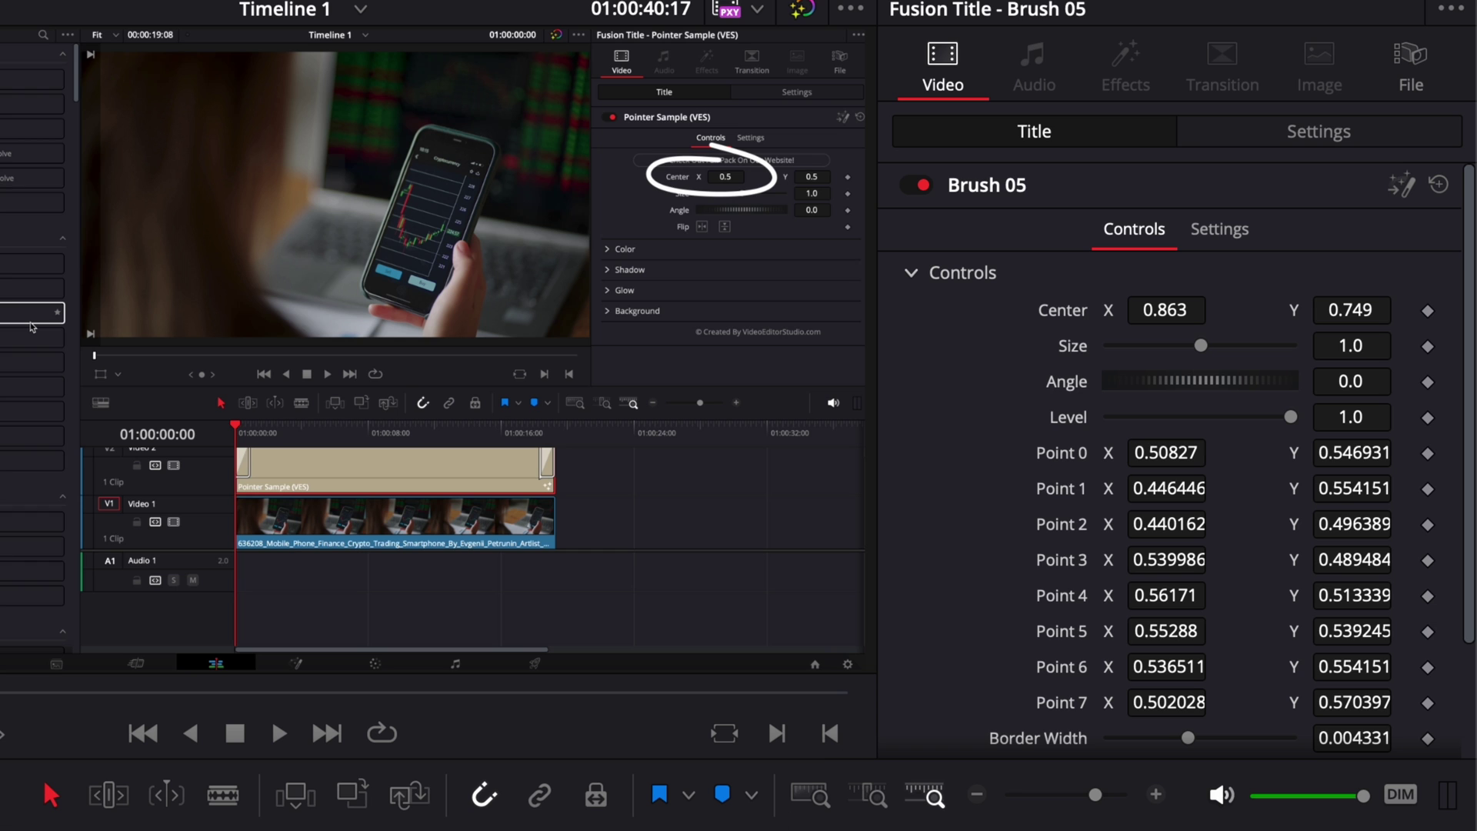
Replay the circle animation, then lower its Level and thin its Border Width
key(Up)
key(space)
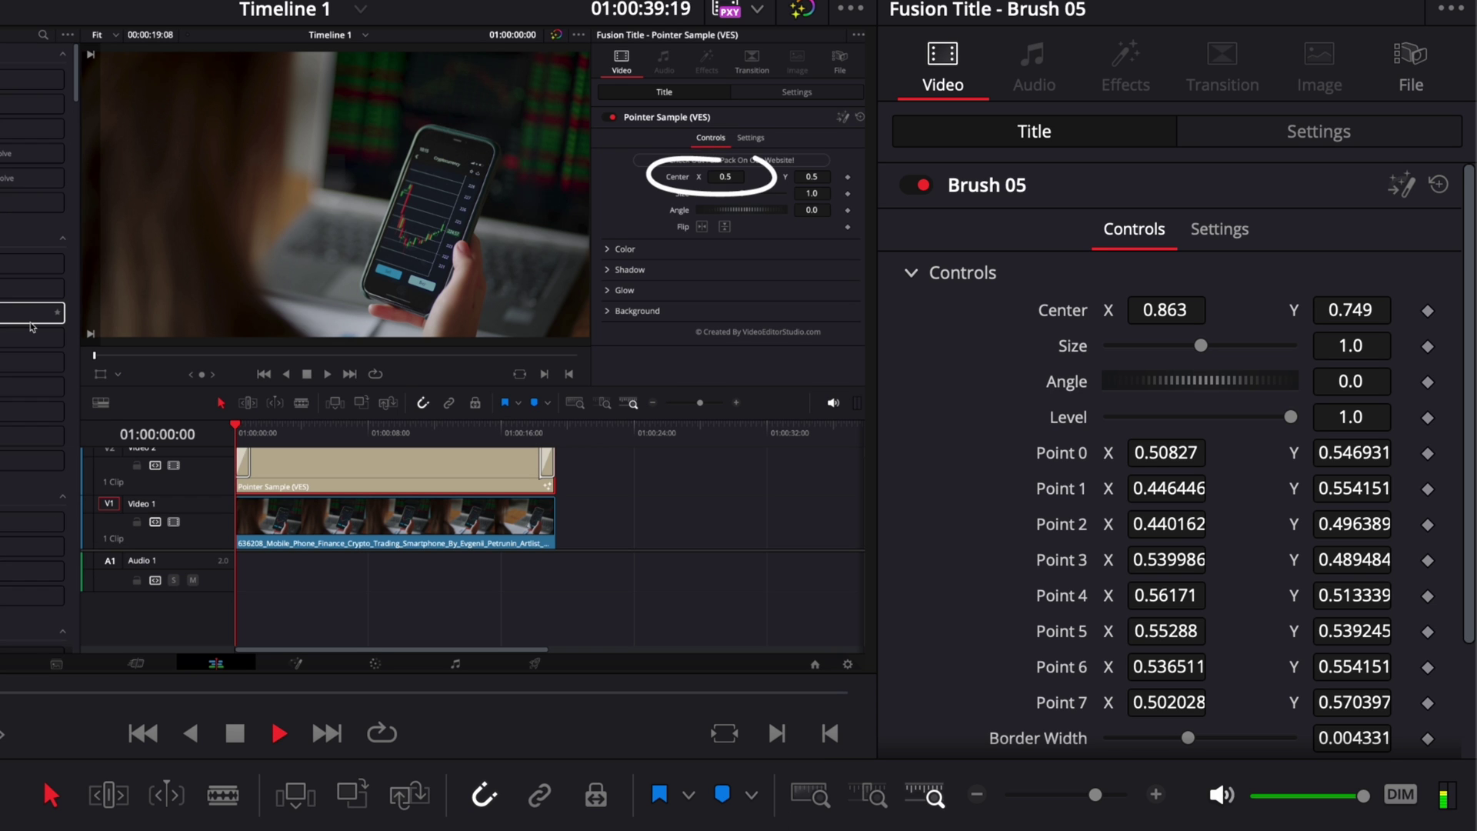
key(space)
scroll(989, 454, down, 3)
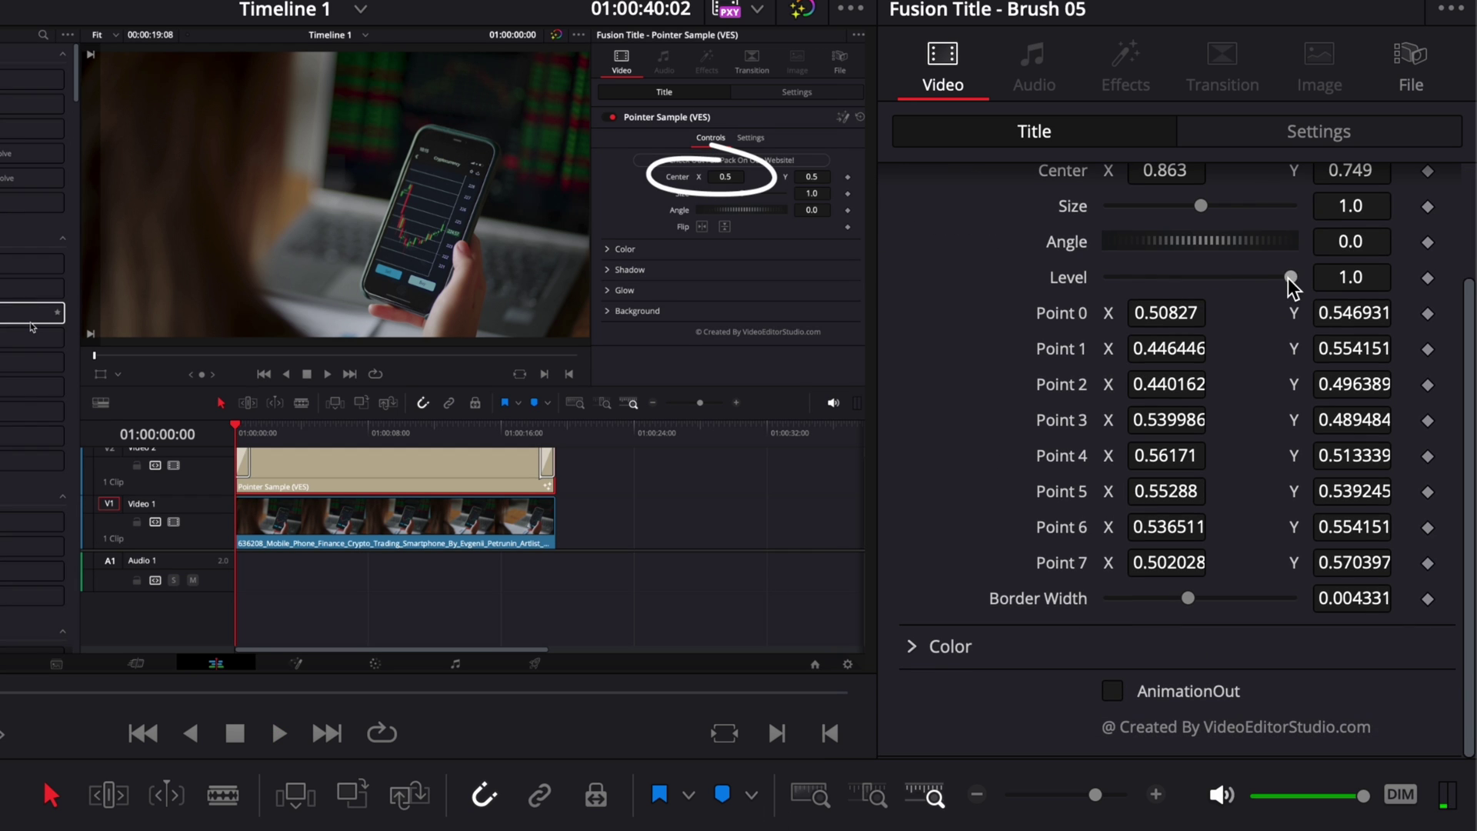
drag(1288, 279, 1230, 279)
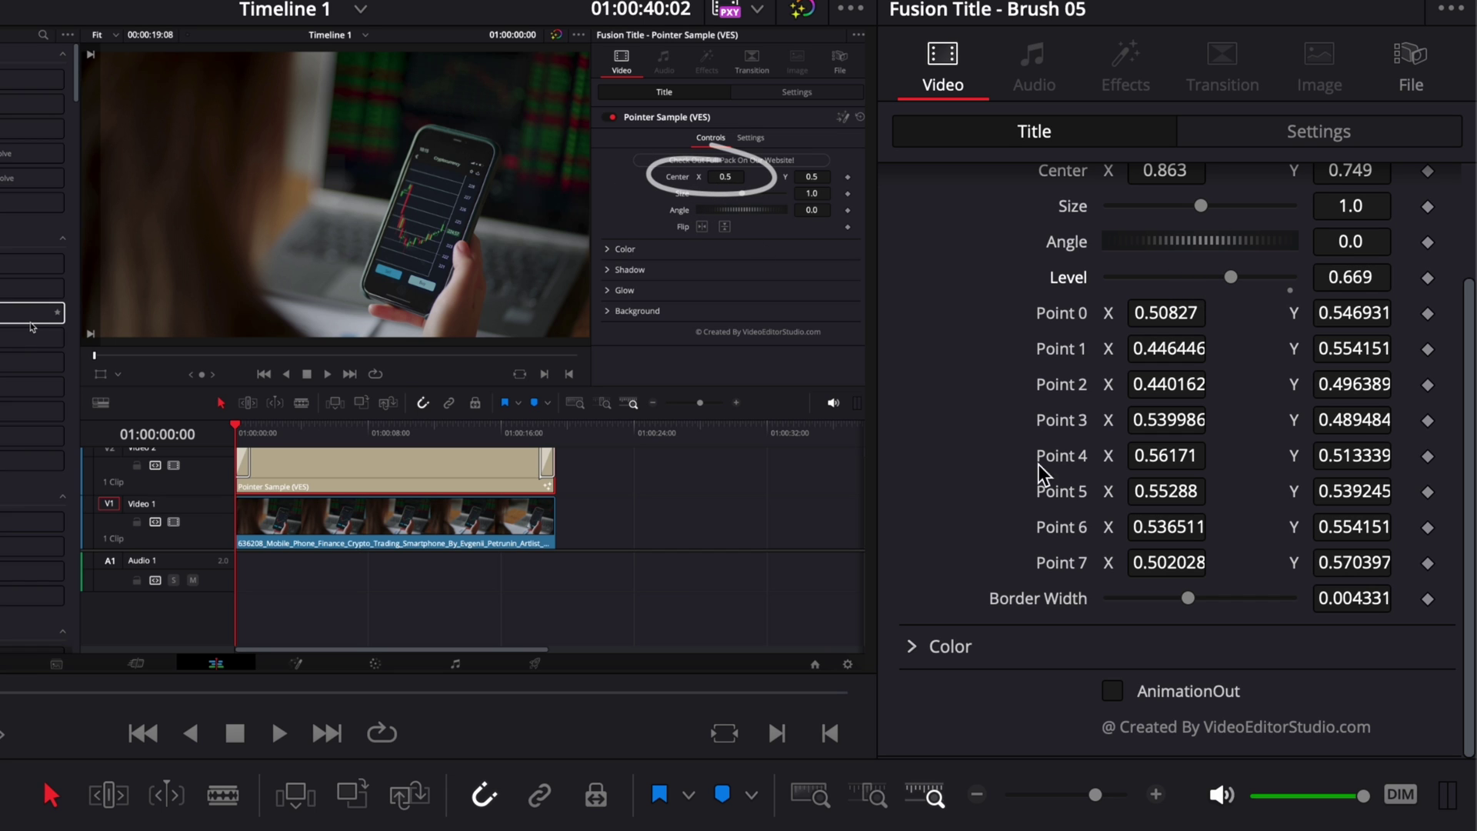
drag(1189, 602, 1144, 603)
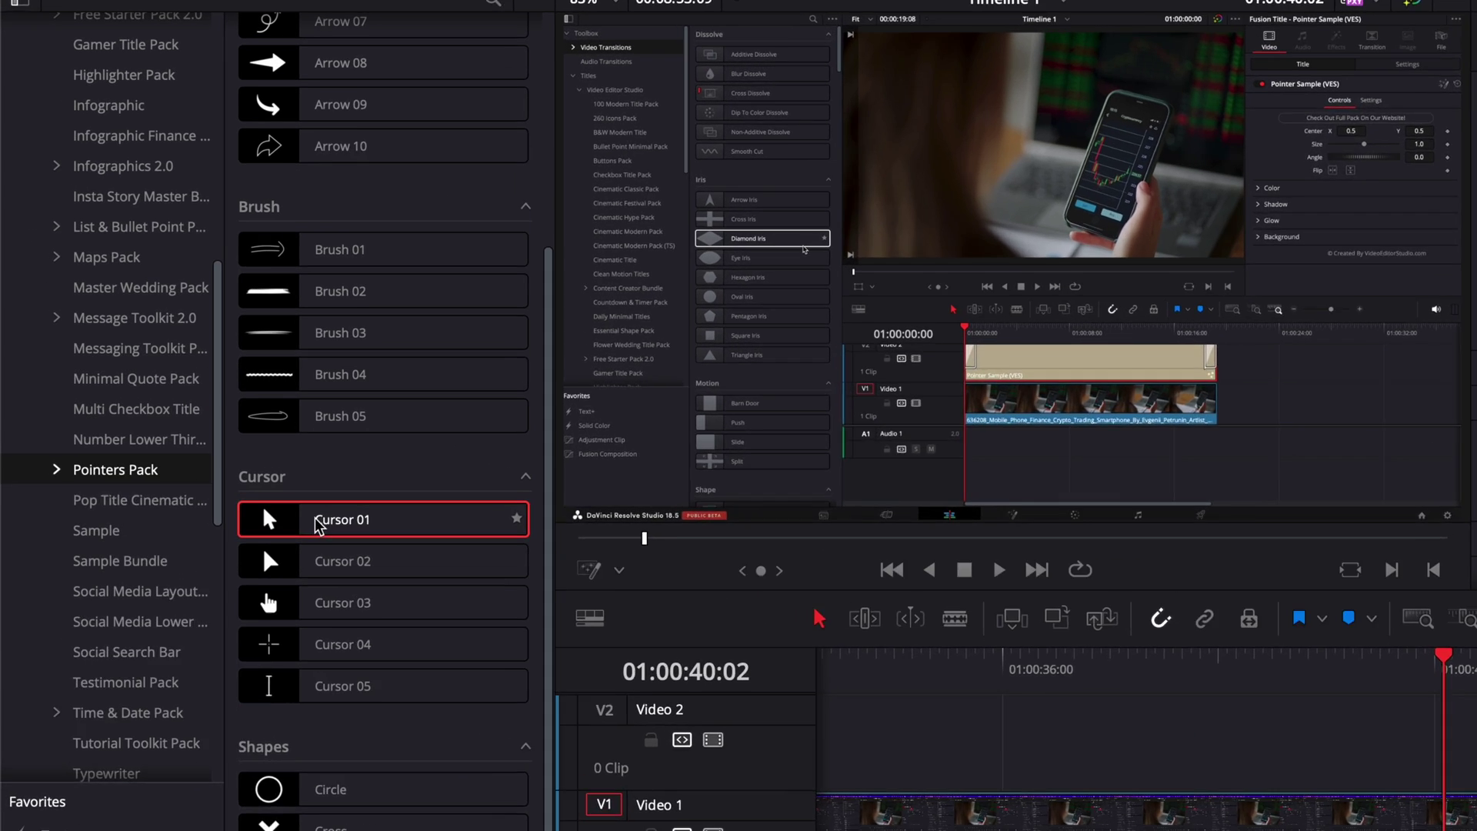
Place Cursor 01 on Video 2 above the clip and move the playhead to the click moment
drag(231, 419, 960, 582)
drag(1338, 752, 1313, 752)
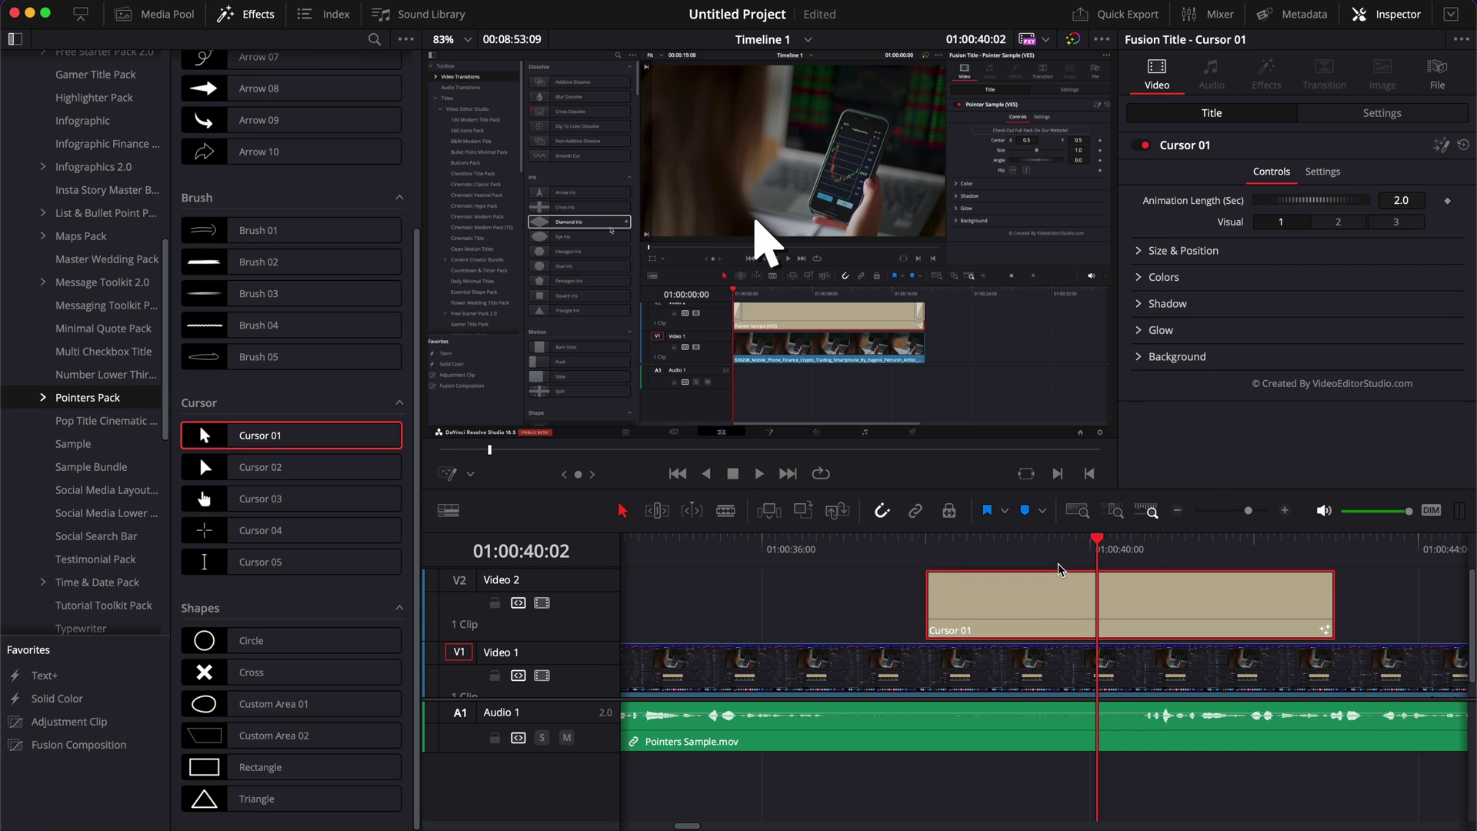
drag(1060, 564, 1025, 545)
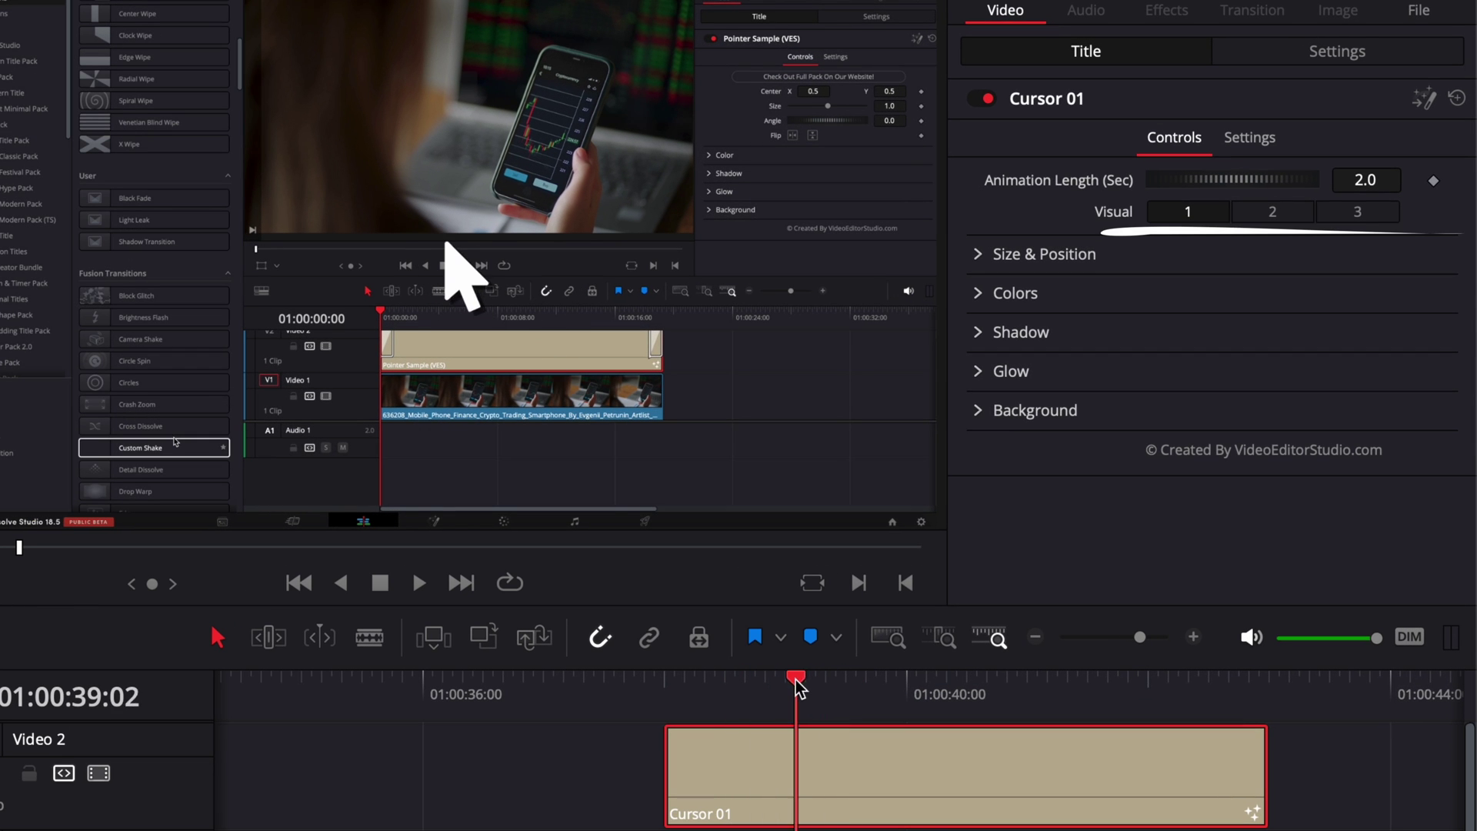
drag(801, 687, 874, 691)
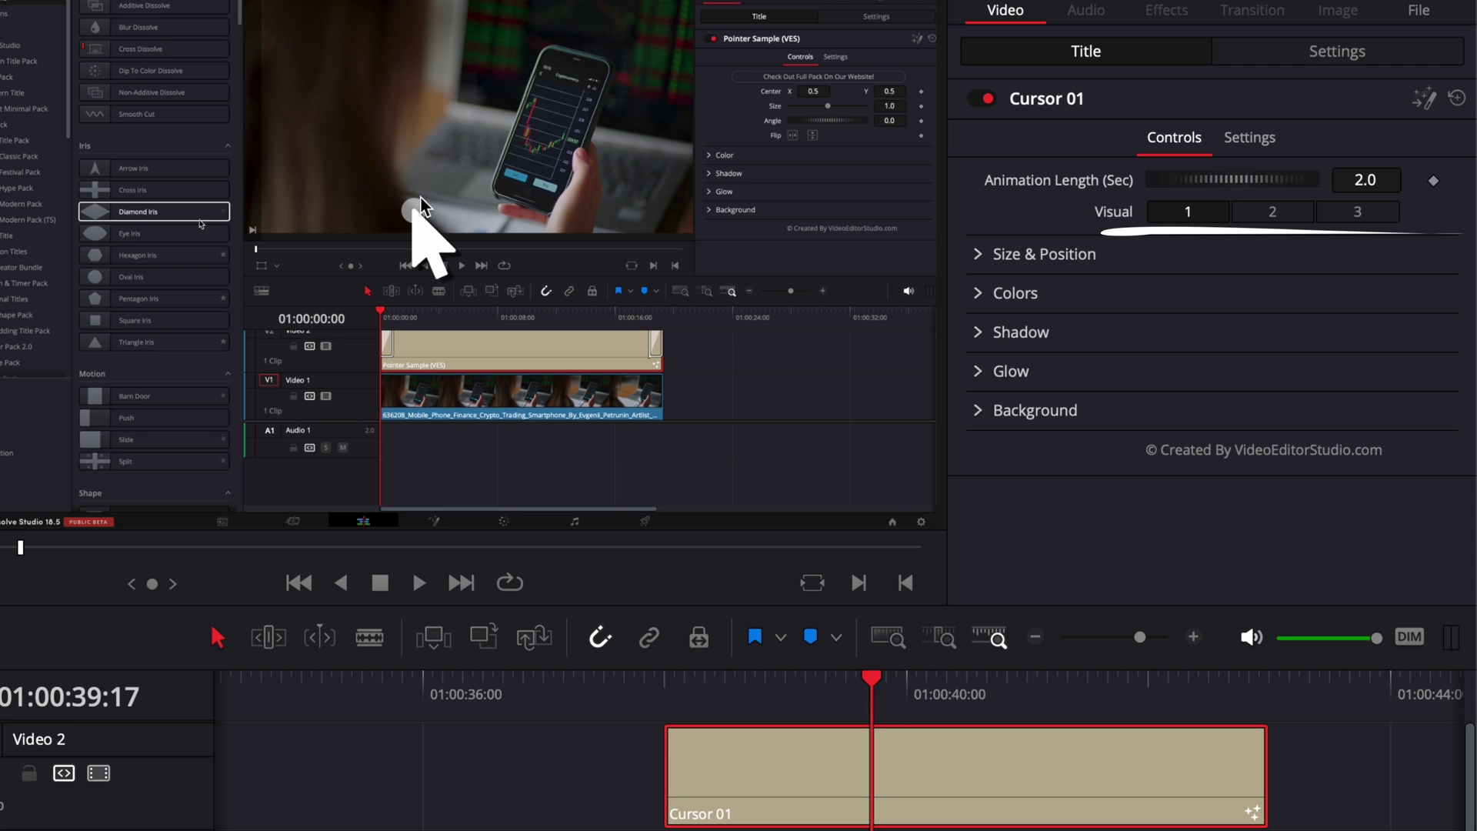
Switch Cursor 01 to another click visual and play back the click animation
click(1274, 213)
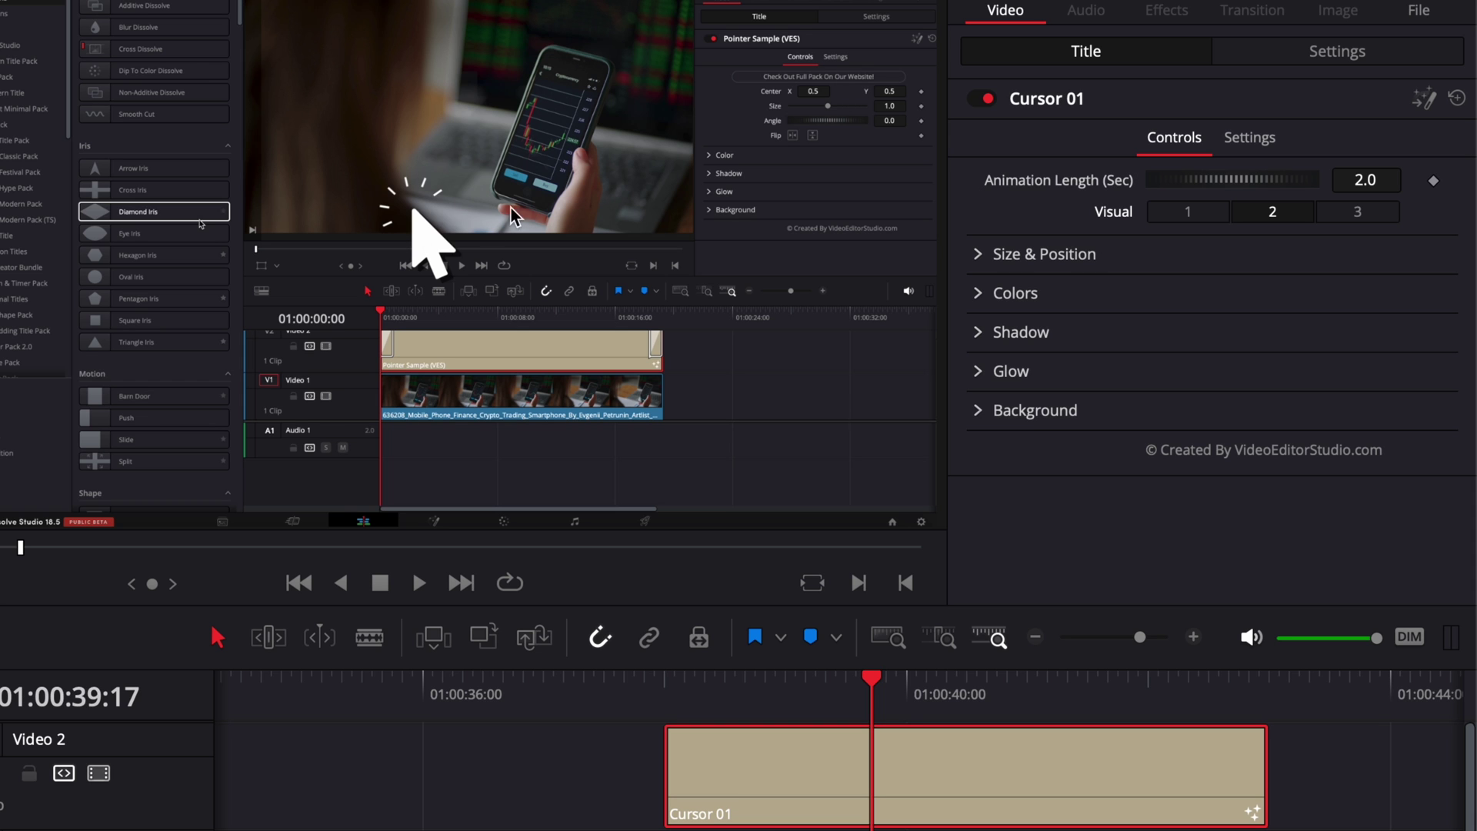
click(821, 682)
key(space)
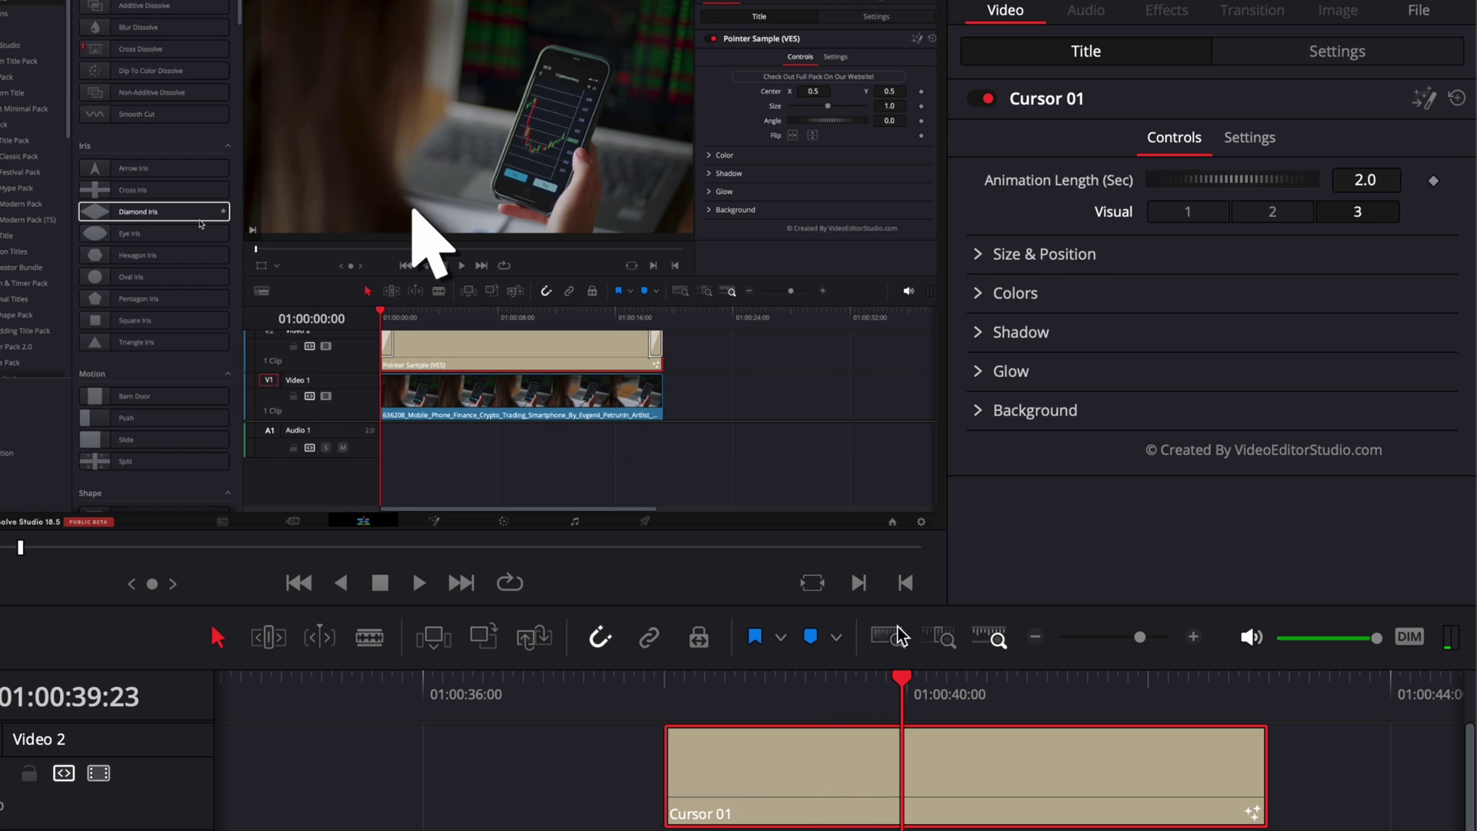
drag(825, 680, 874, 682)
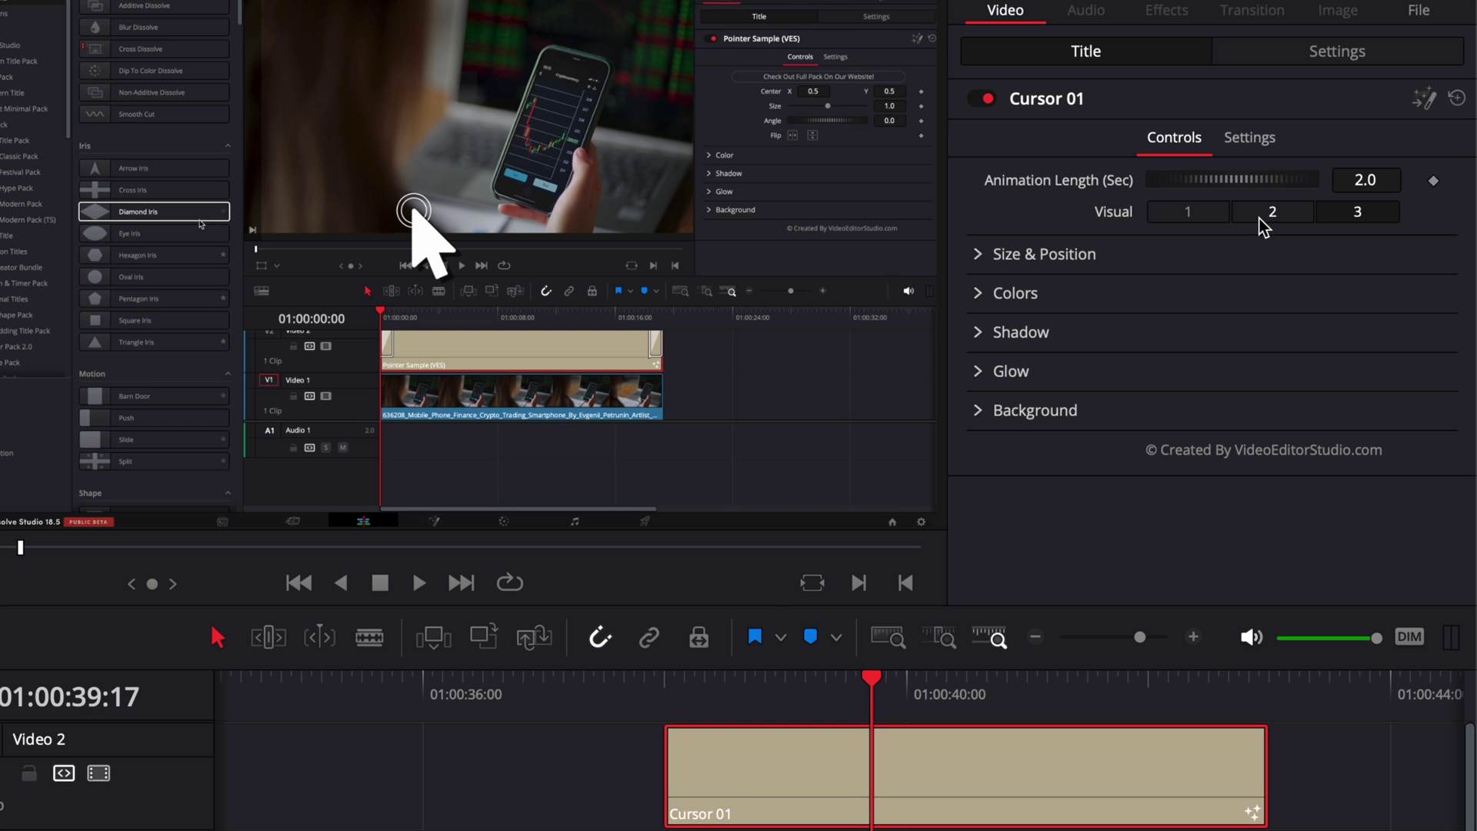
Preview the click from 38:00, then shorten Cursor 01 from its end and replay it
click(660, 692)
key(space)
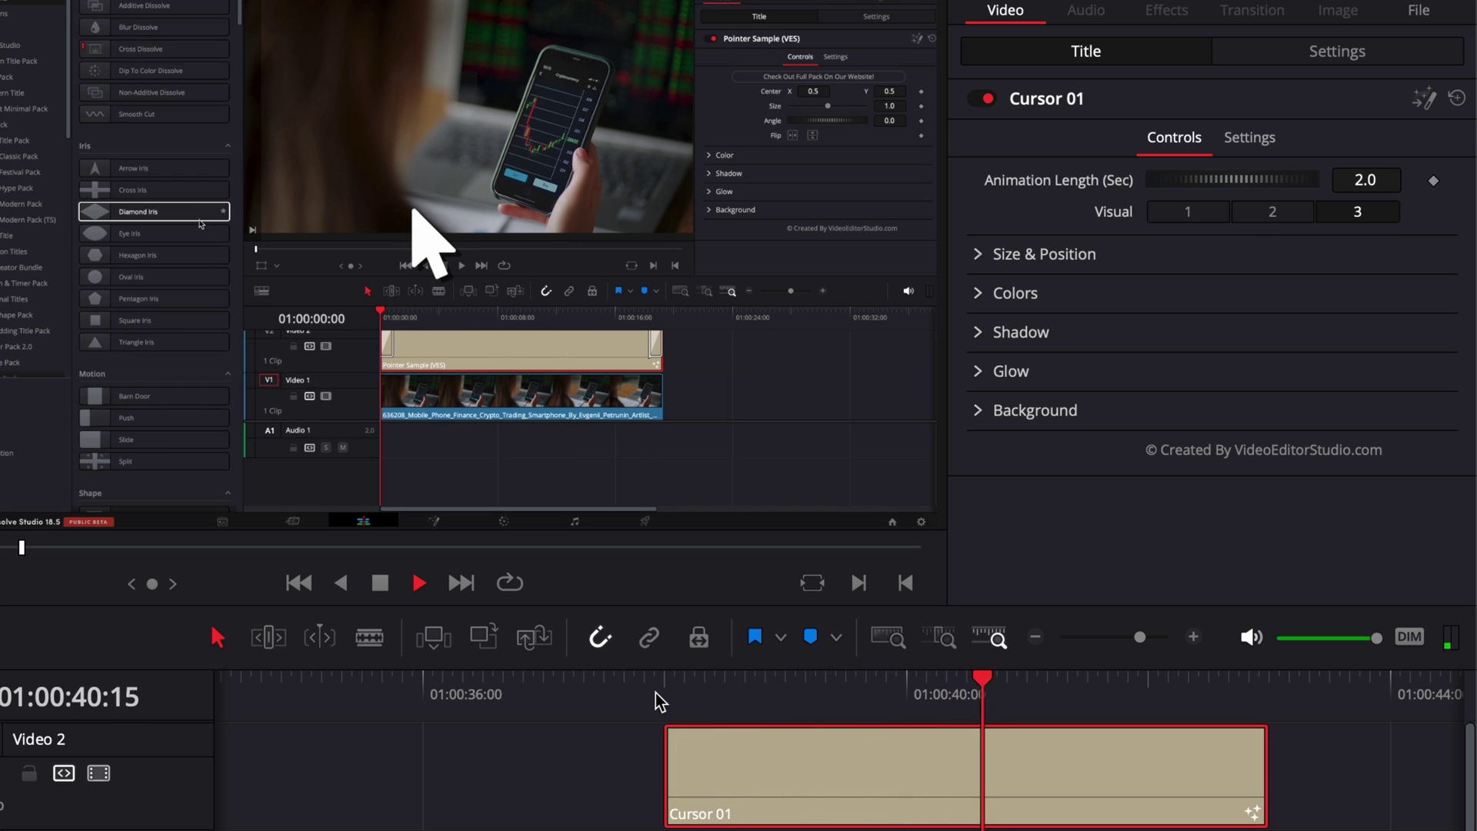
key(space)
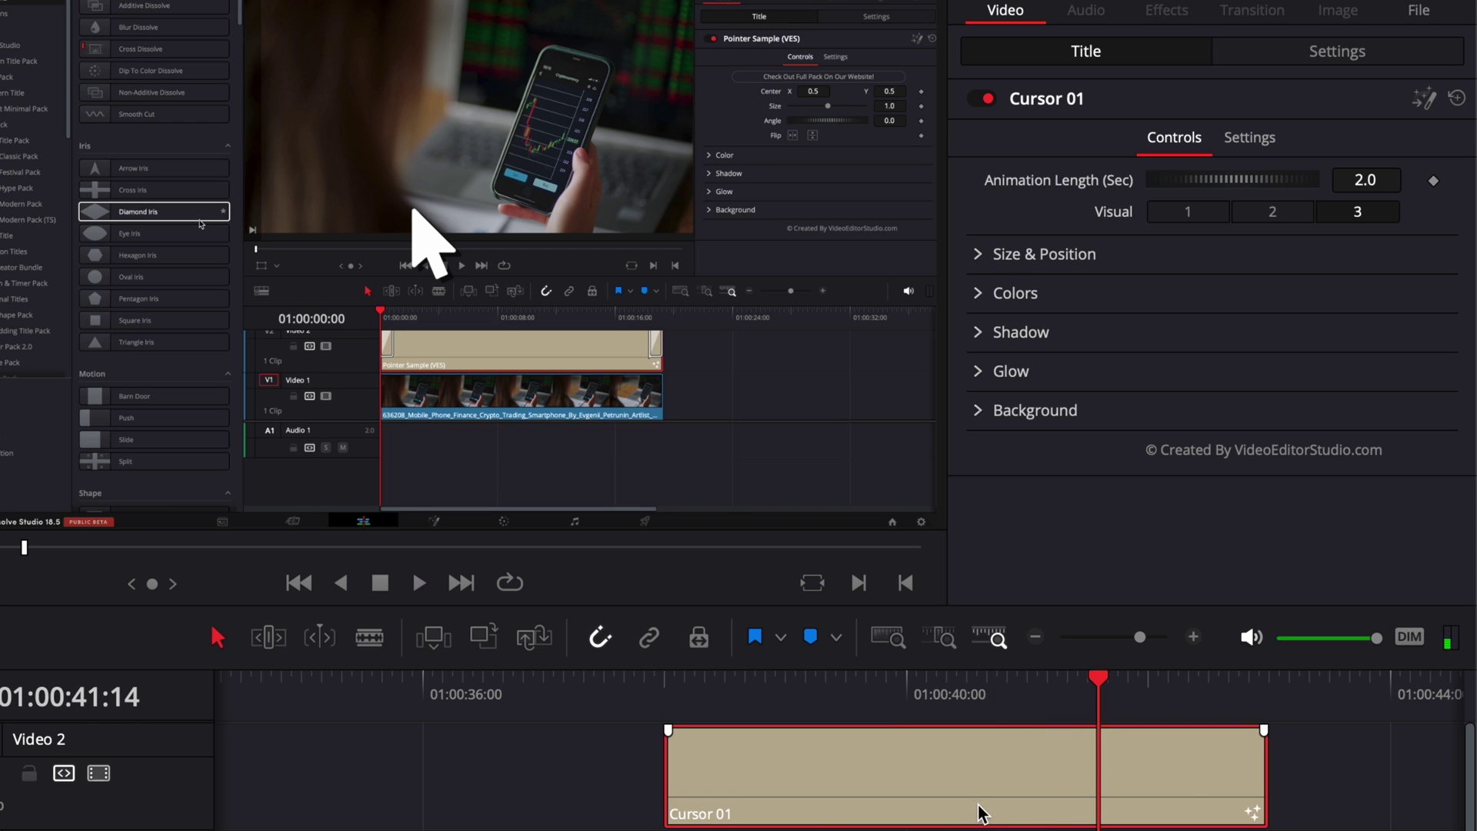
drag(1257, 801, 638, 790)
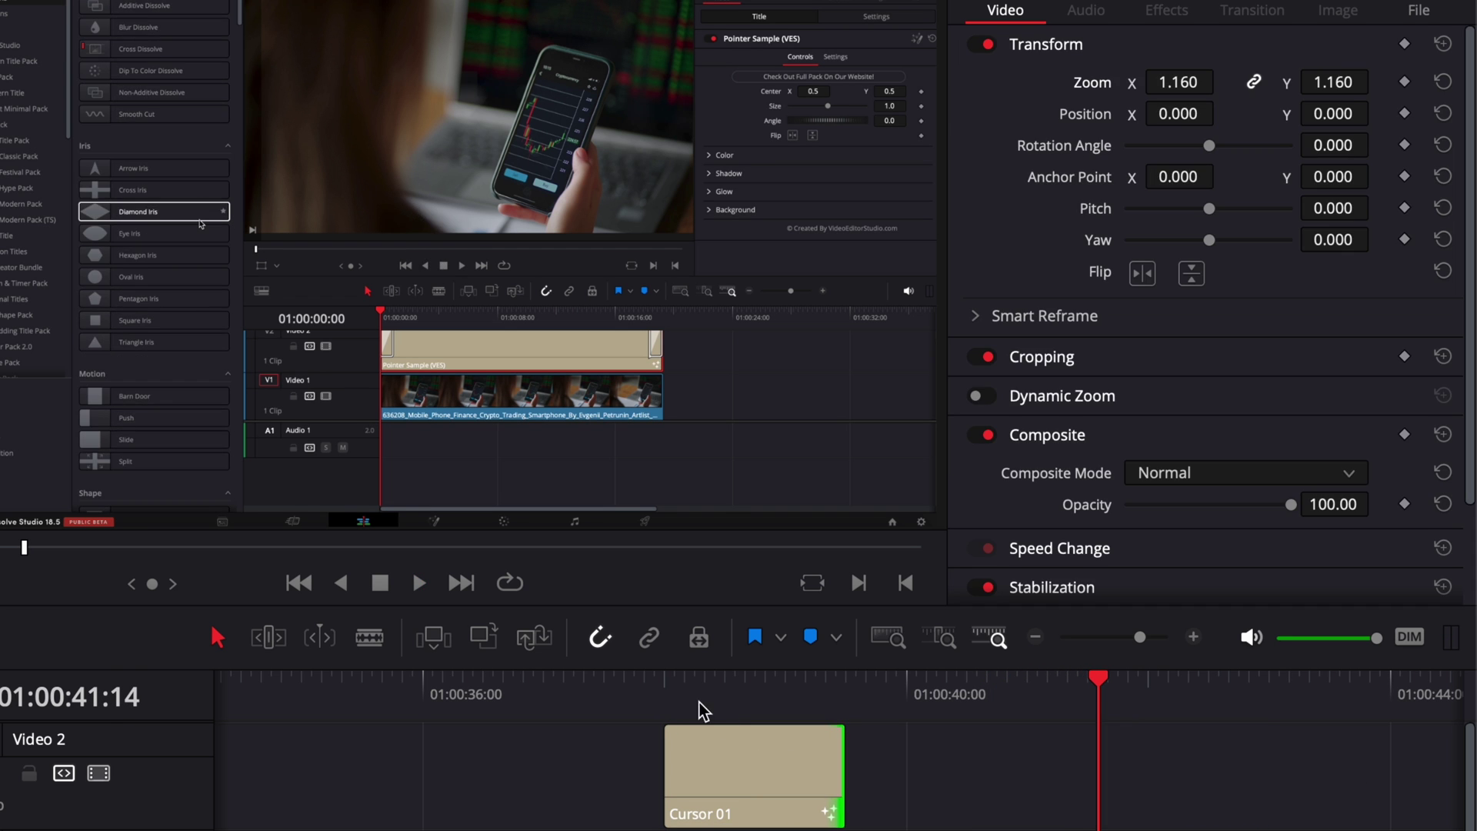
click(676, 689)
key(space)
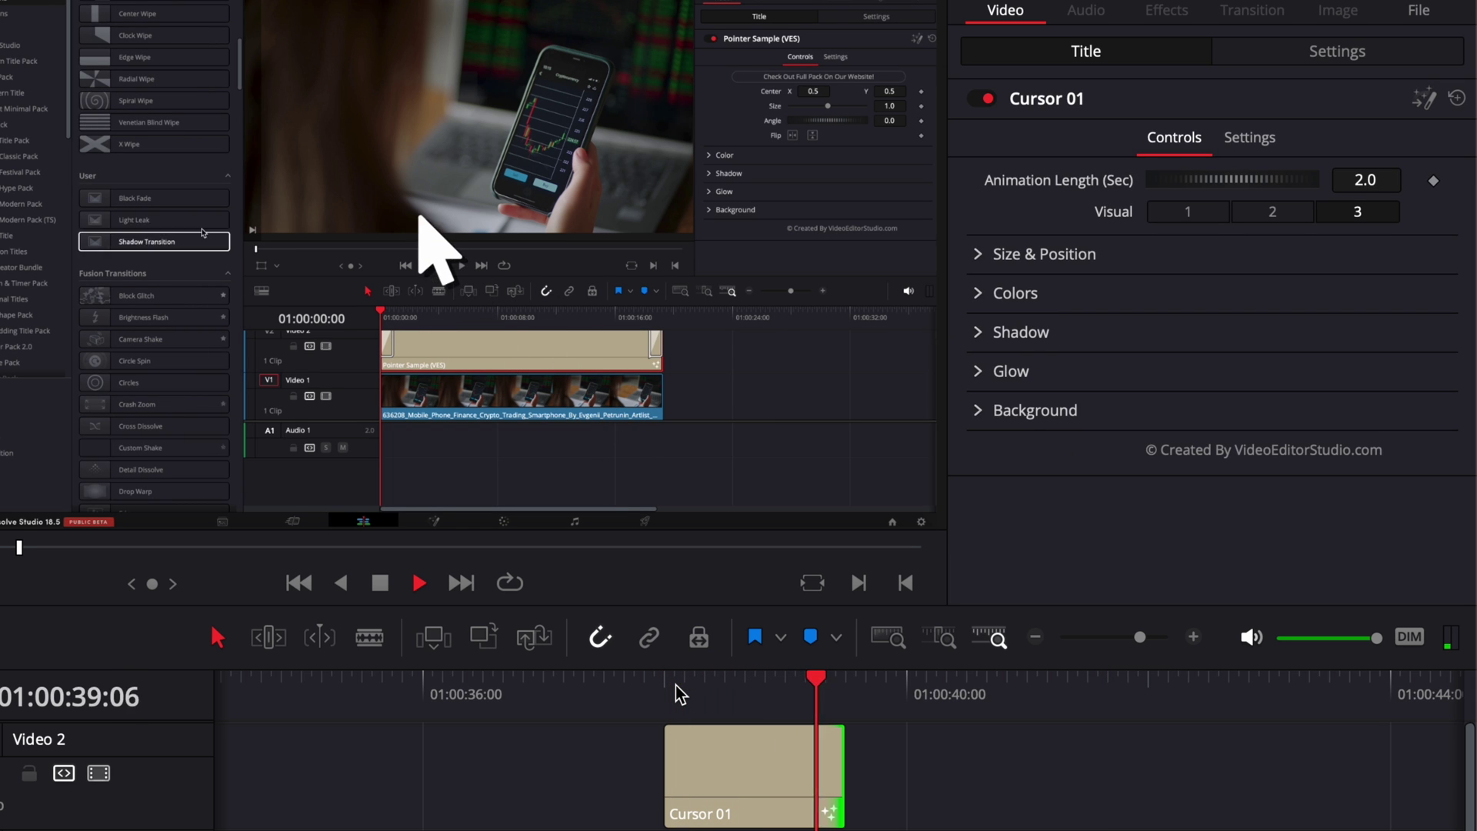
key(space)
Fine-tune Cursor 01's end with repeated replays, settling on about 1:22 long
drag(840, 777, 882, 779)
click(718, 694)
key(space)
key(space)
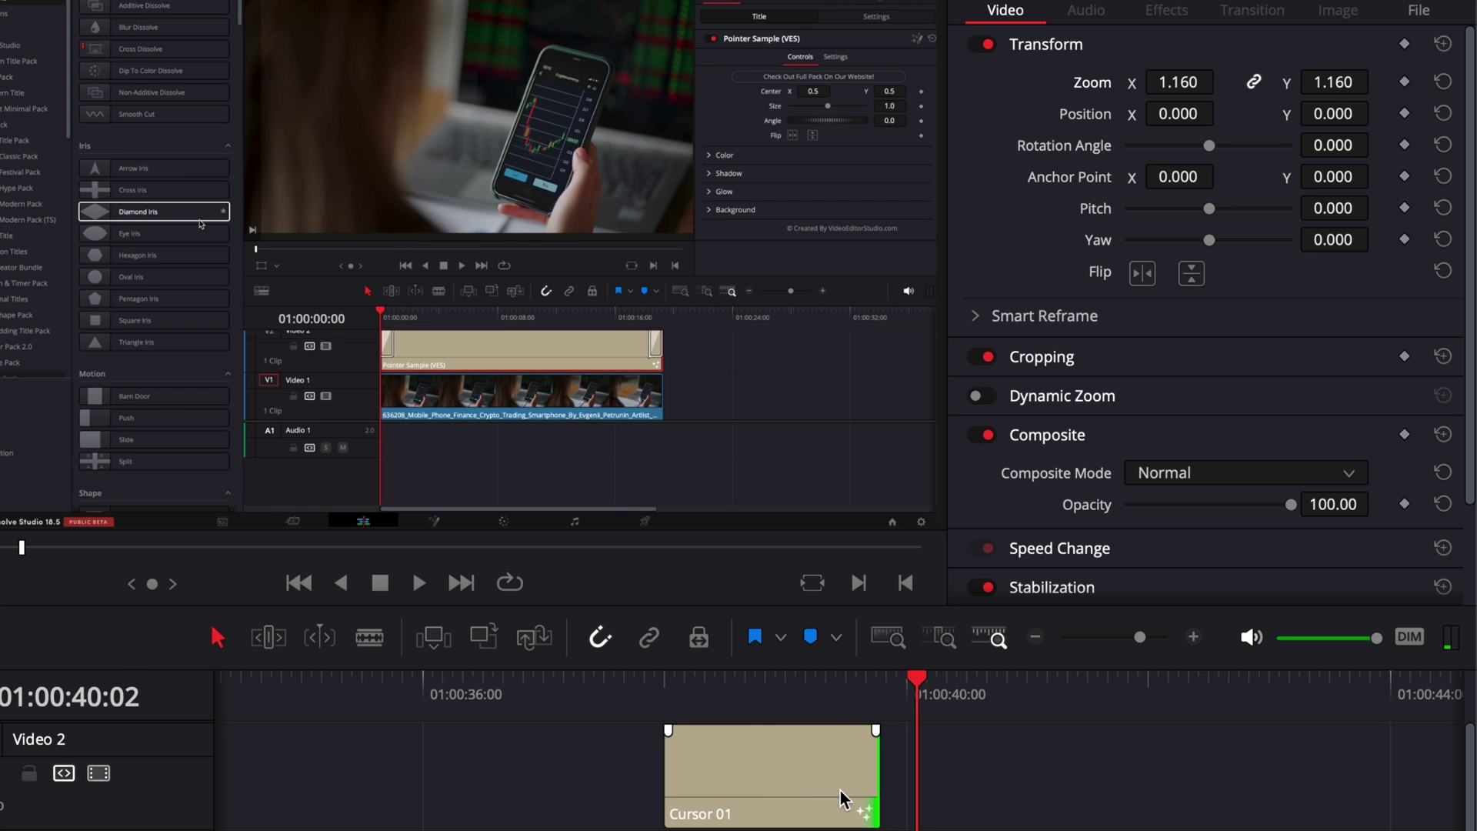
drag(874, 787, 914, 785)
click(674, 694)
key(space)
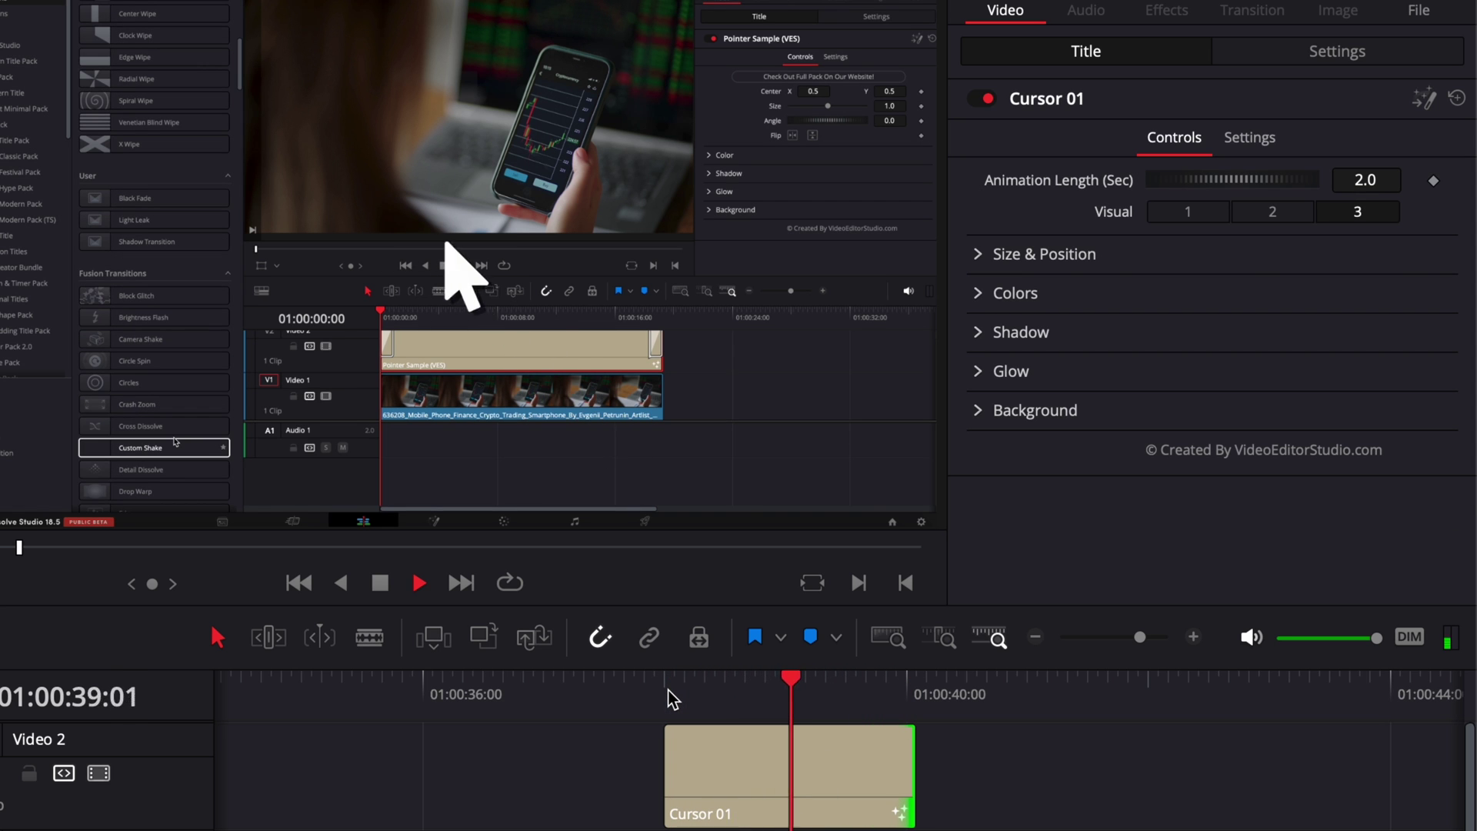
key(space)
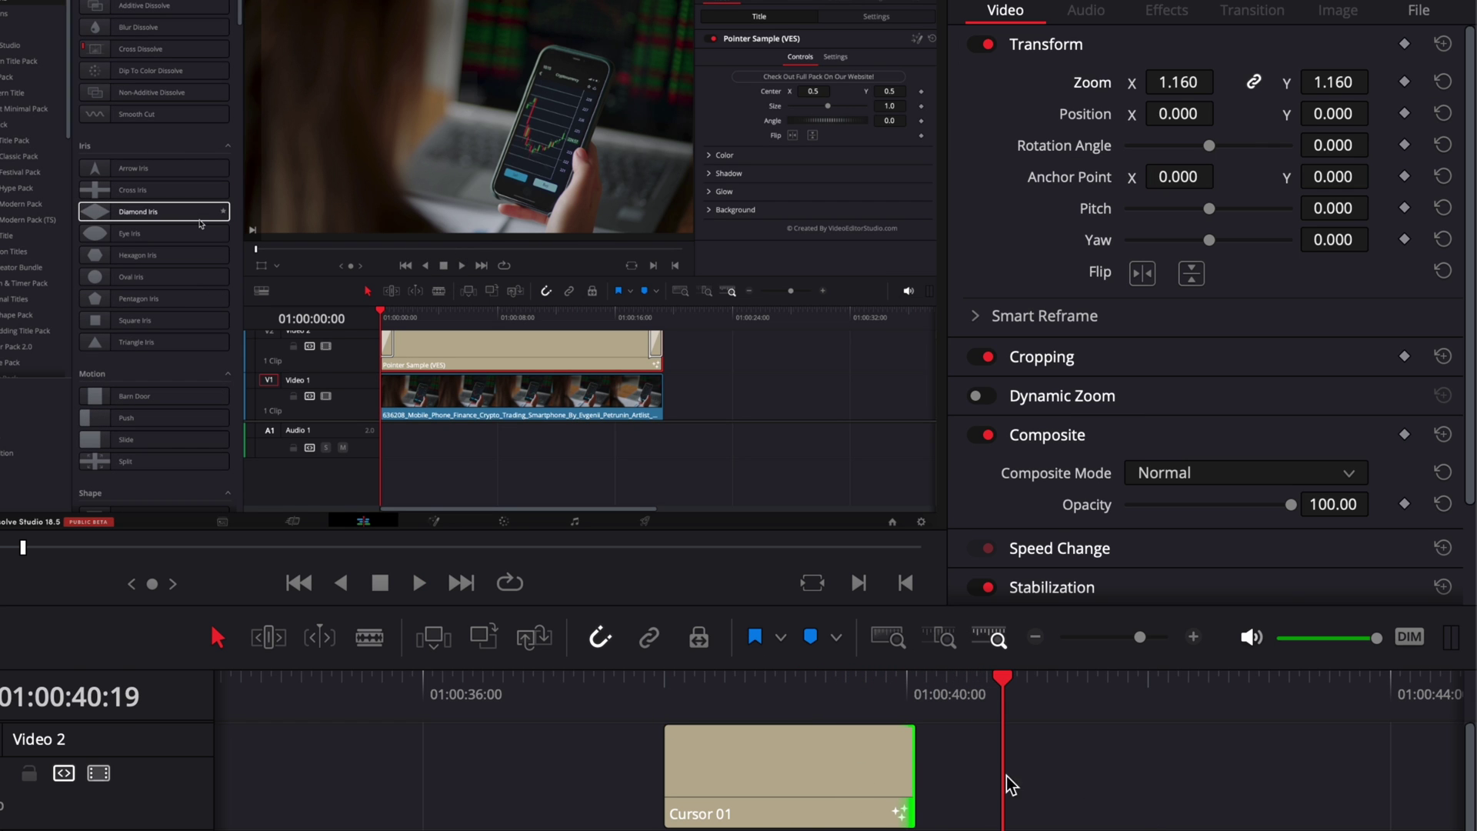
drag(912, 777, 1119, 777)
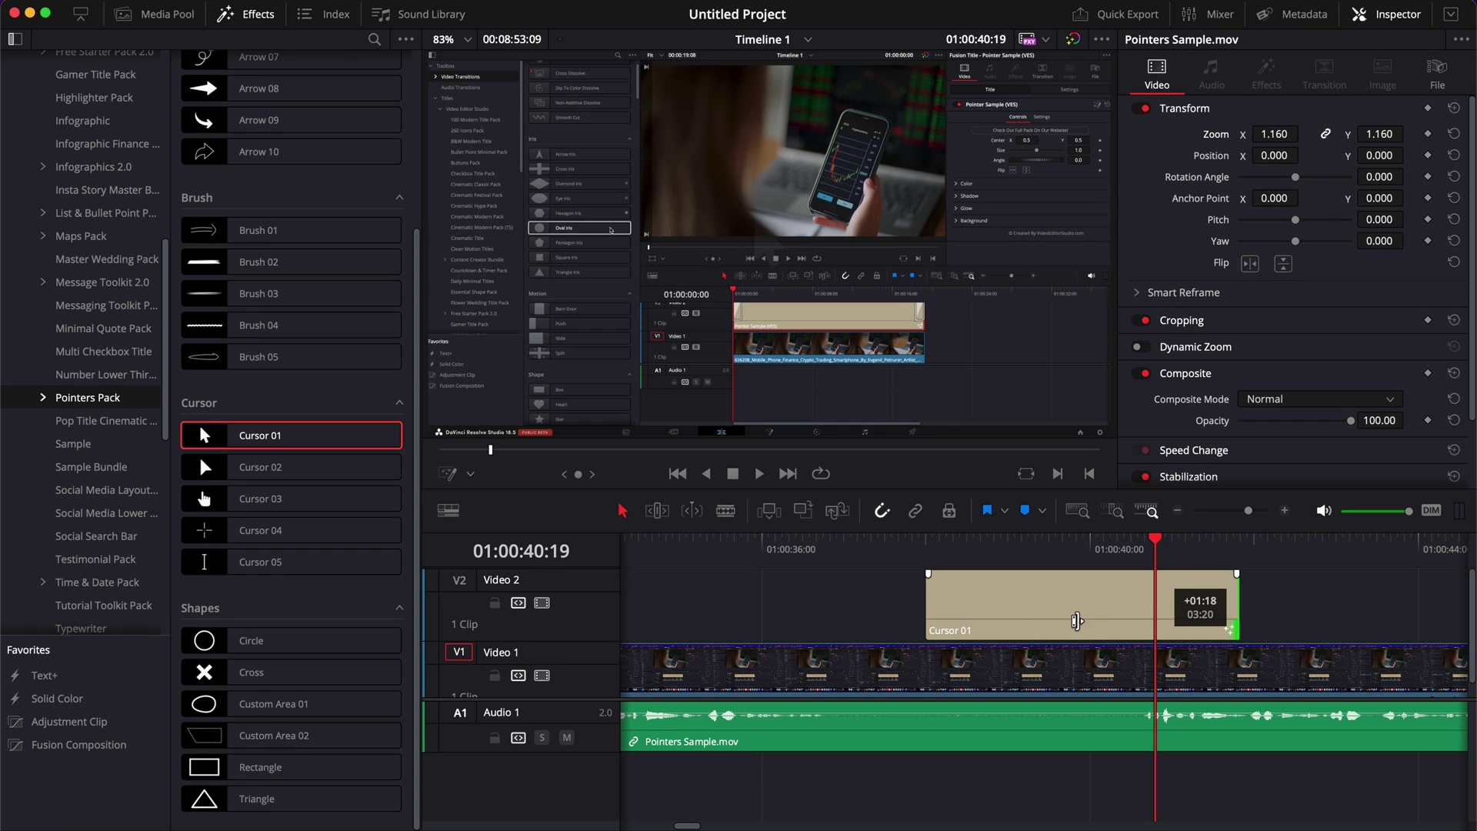
drag(1077, 621, 1083, 623)
Replace Cursor 01 on Video 2 with a Rectangle shape title
click(1031, 627)
key(Delete)
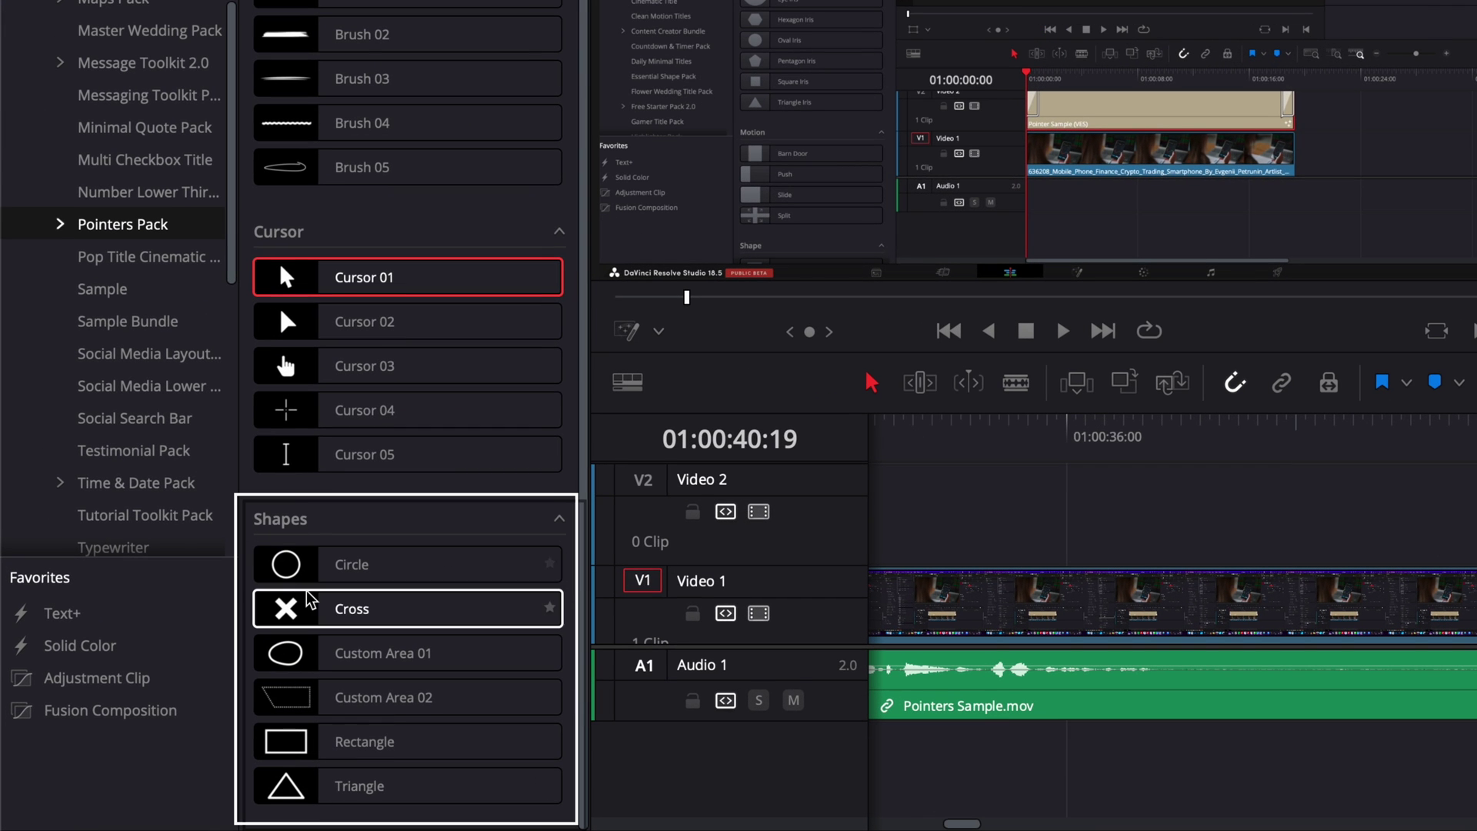
drag(286, 742, 1202, 642)
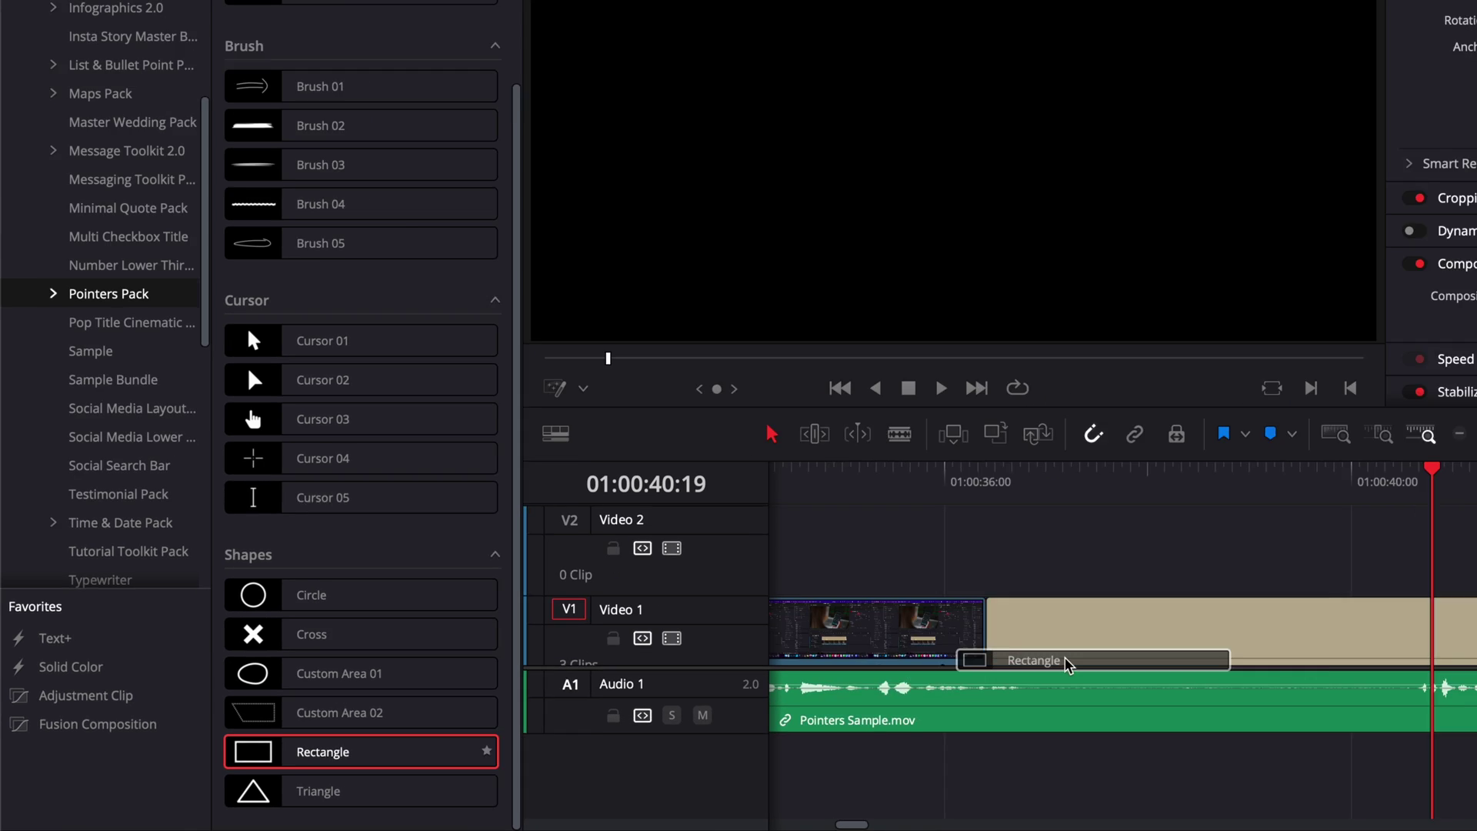
drag(1065, 663, 1223, 574)
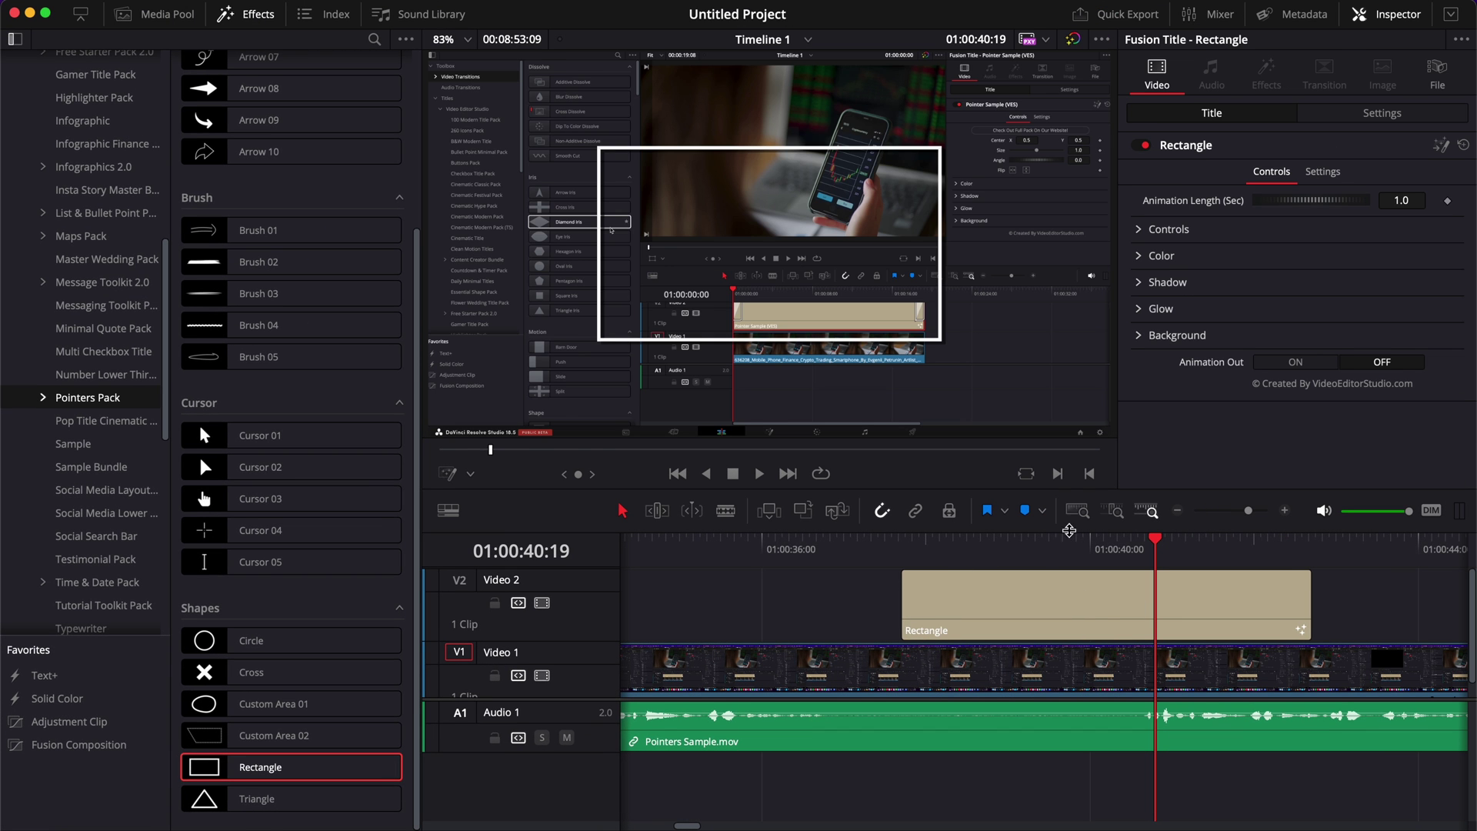
click(1069, 536)
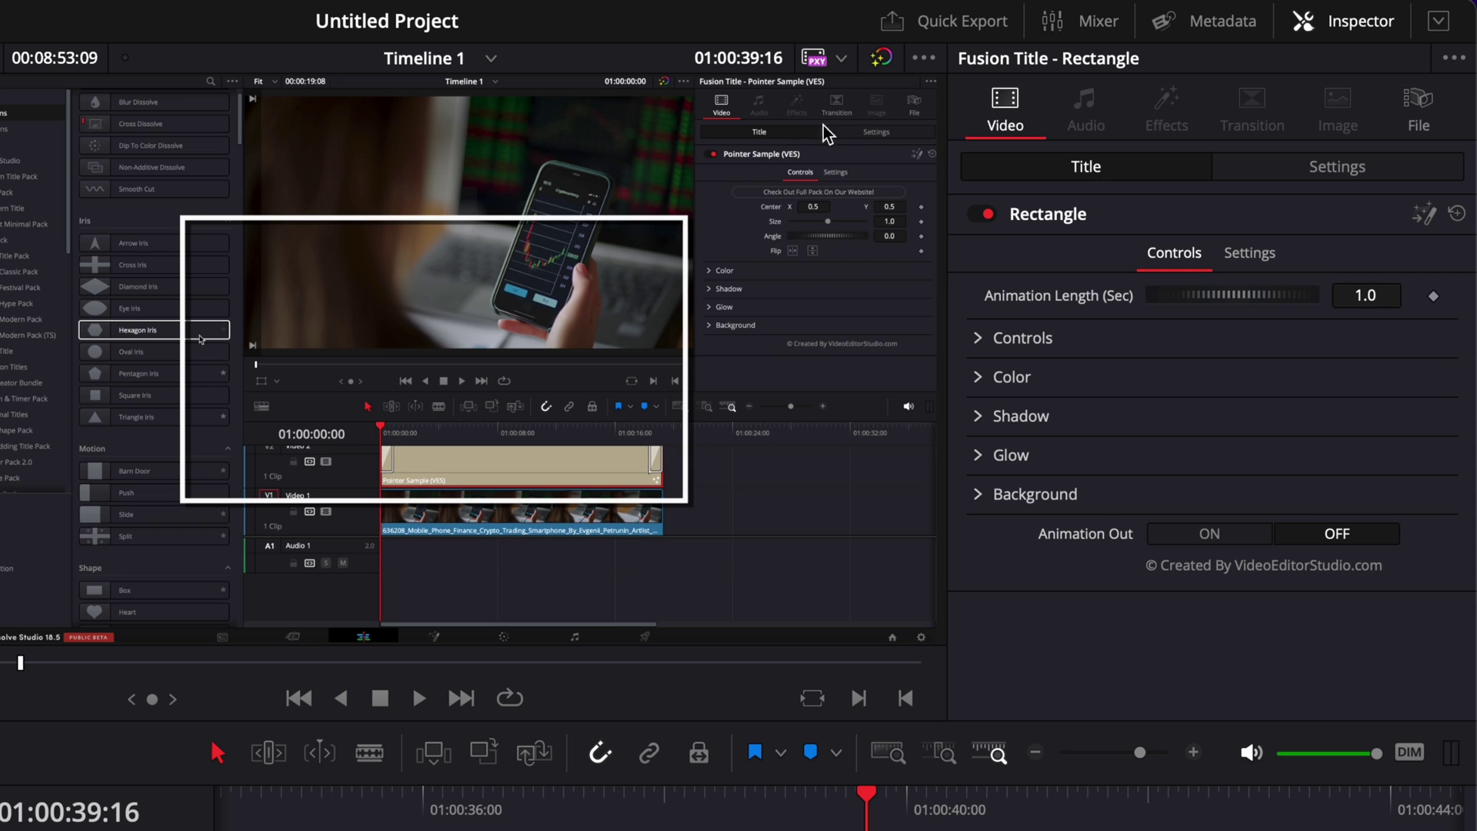
Set the rectangle to Width 0.236 and Center 0.88/0.732, and thin its border
click(980, 343)
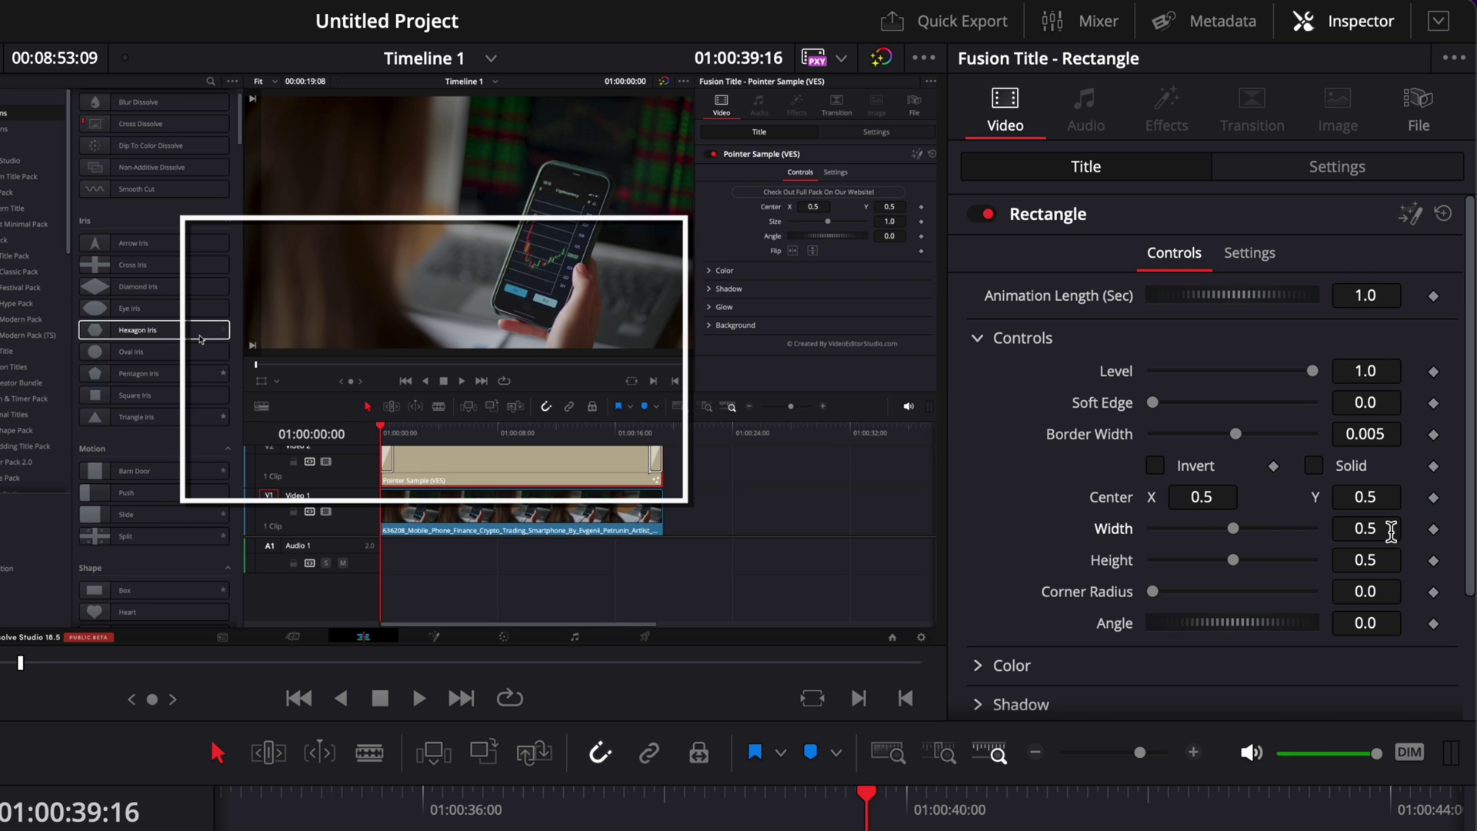
drag(1394, 529, 1339, 529)
drag(1201, 496, 1205, 497)
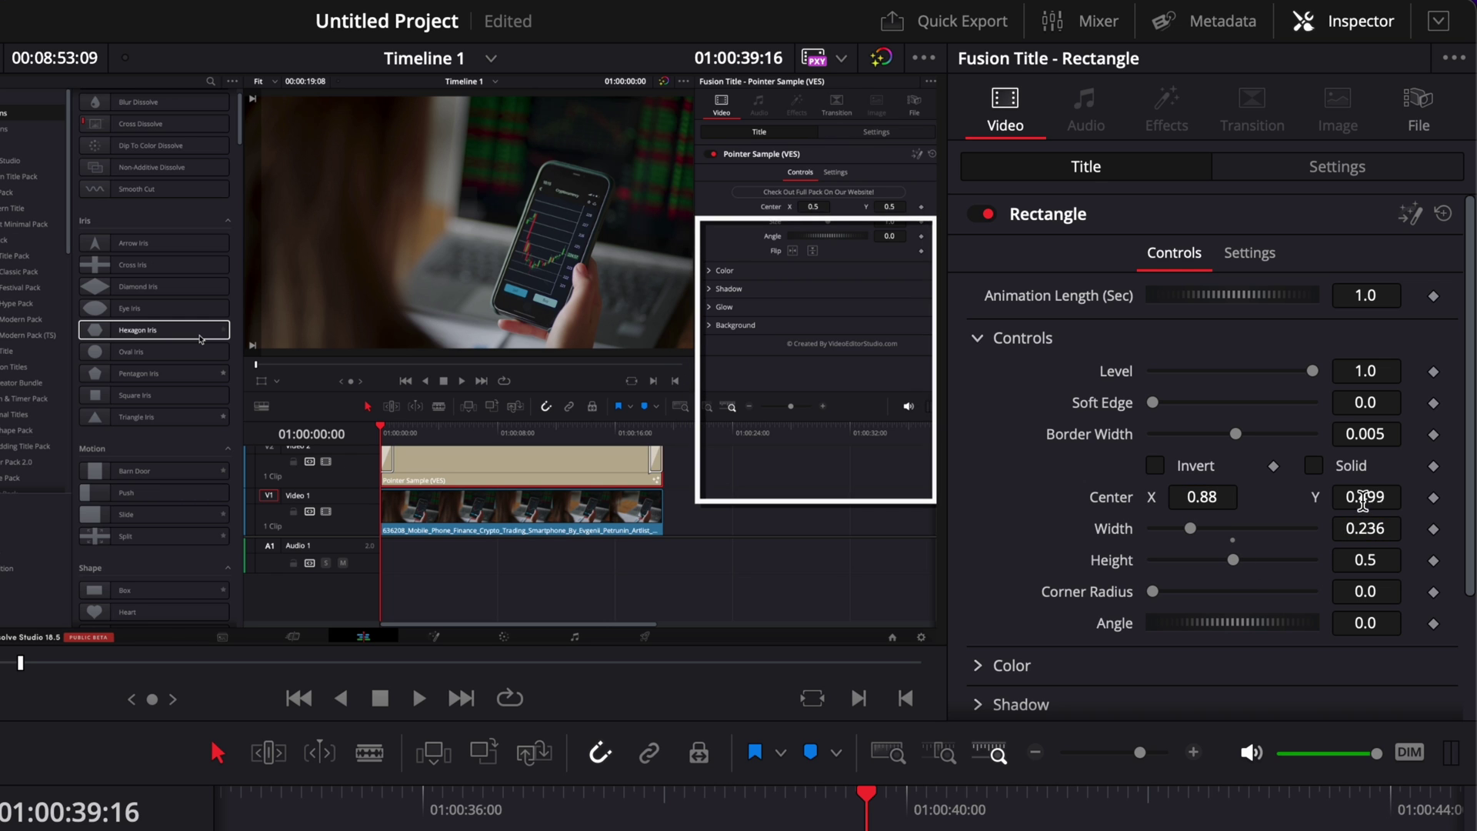
drag(1366, 496, 1429, 496)
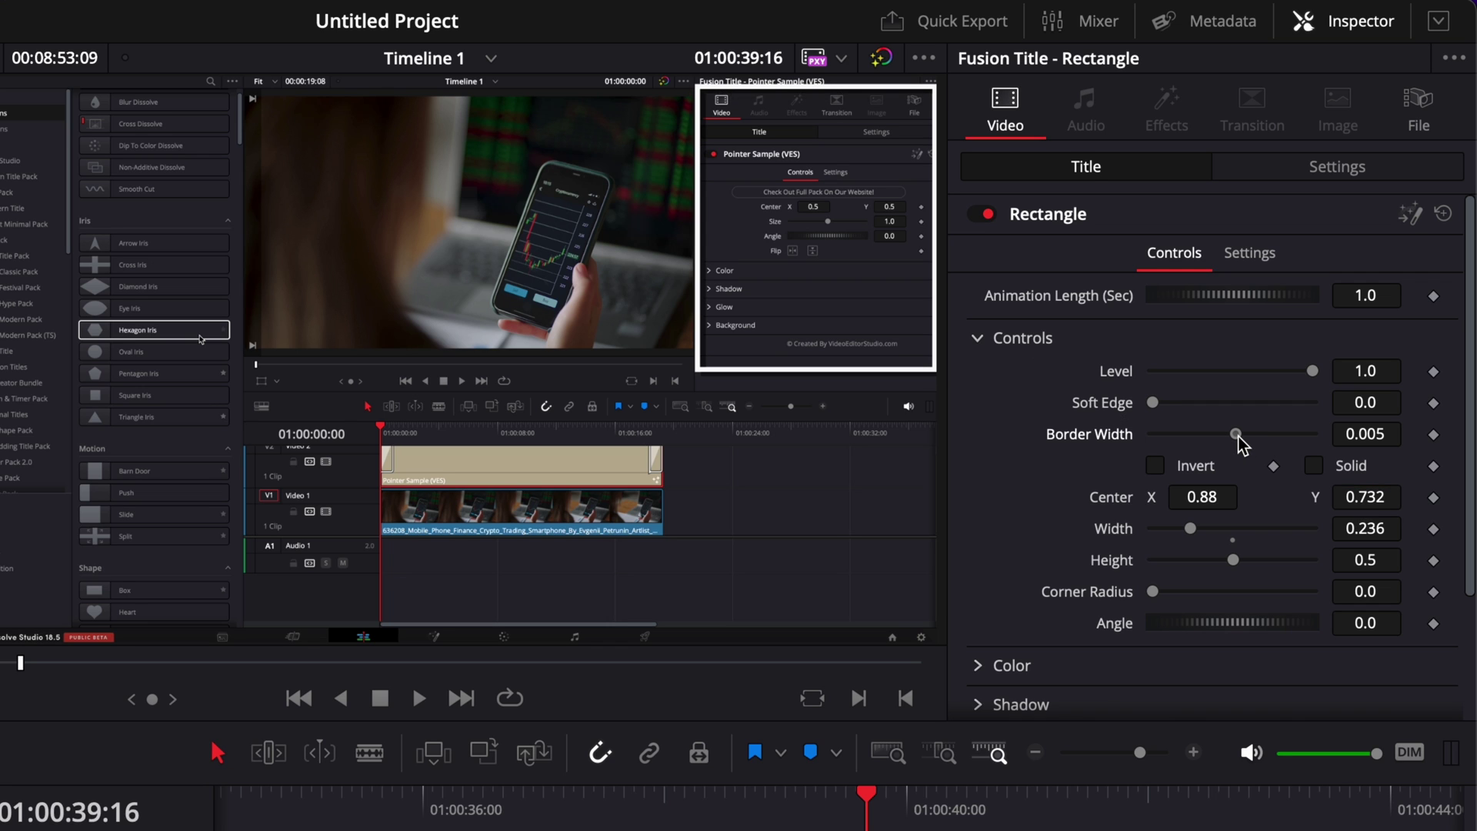
drag(1237, 436, 1236, 435)
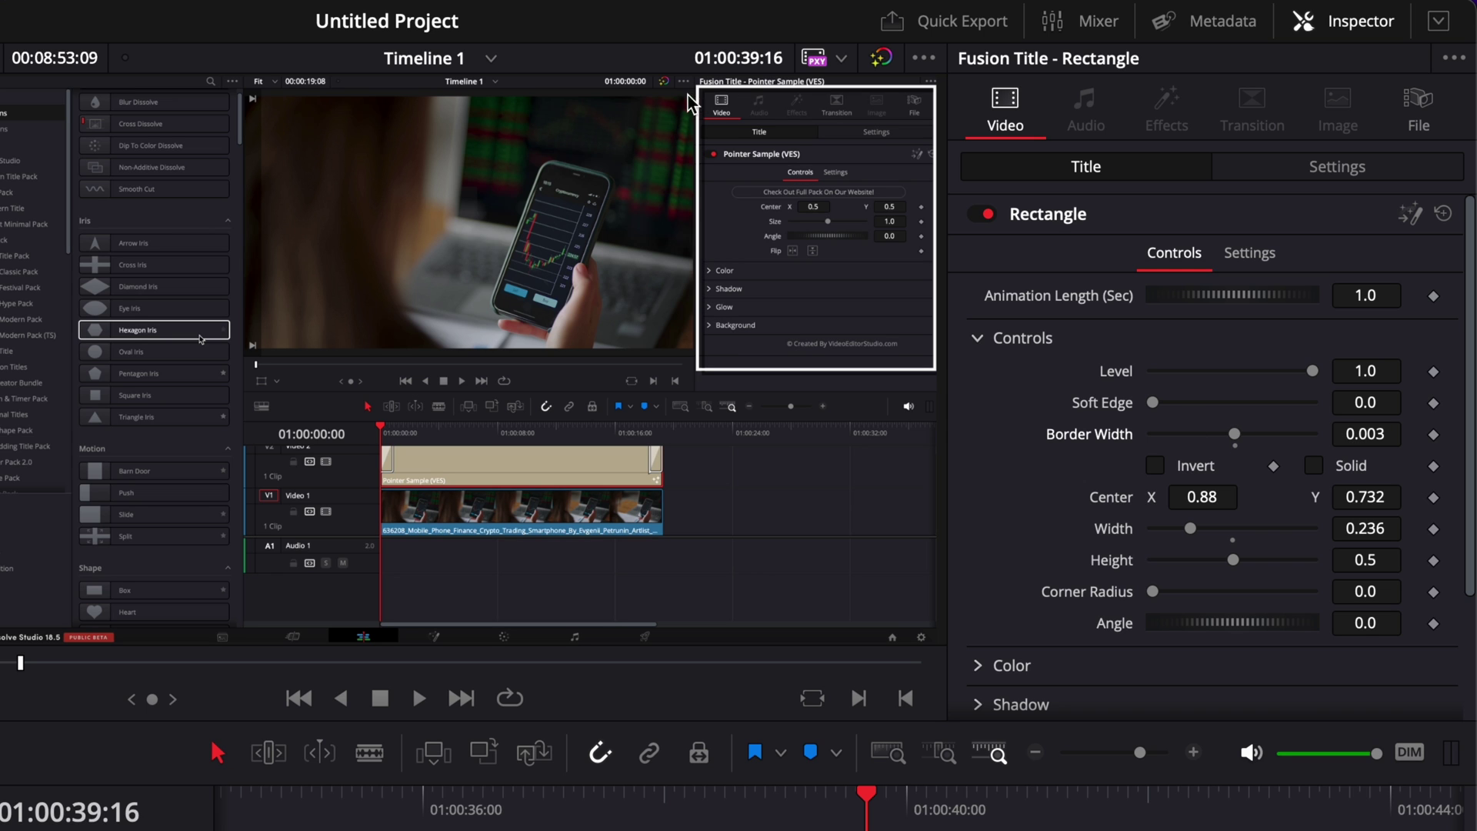
click(976, 340)
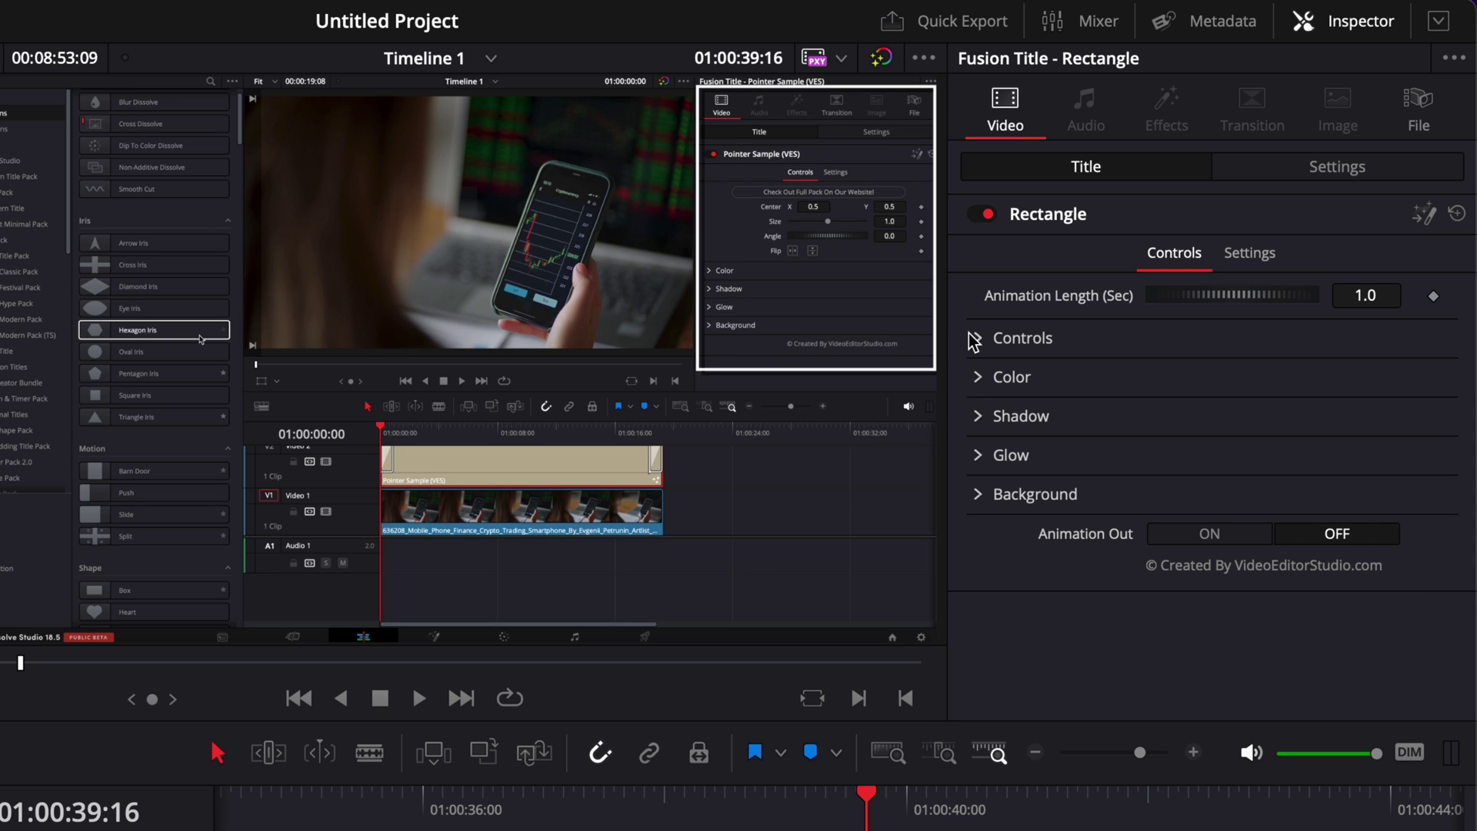
Raise the rectangle's Shadow Blur to 0.339 and preview the highlight
click(978, 418)
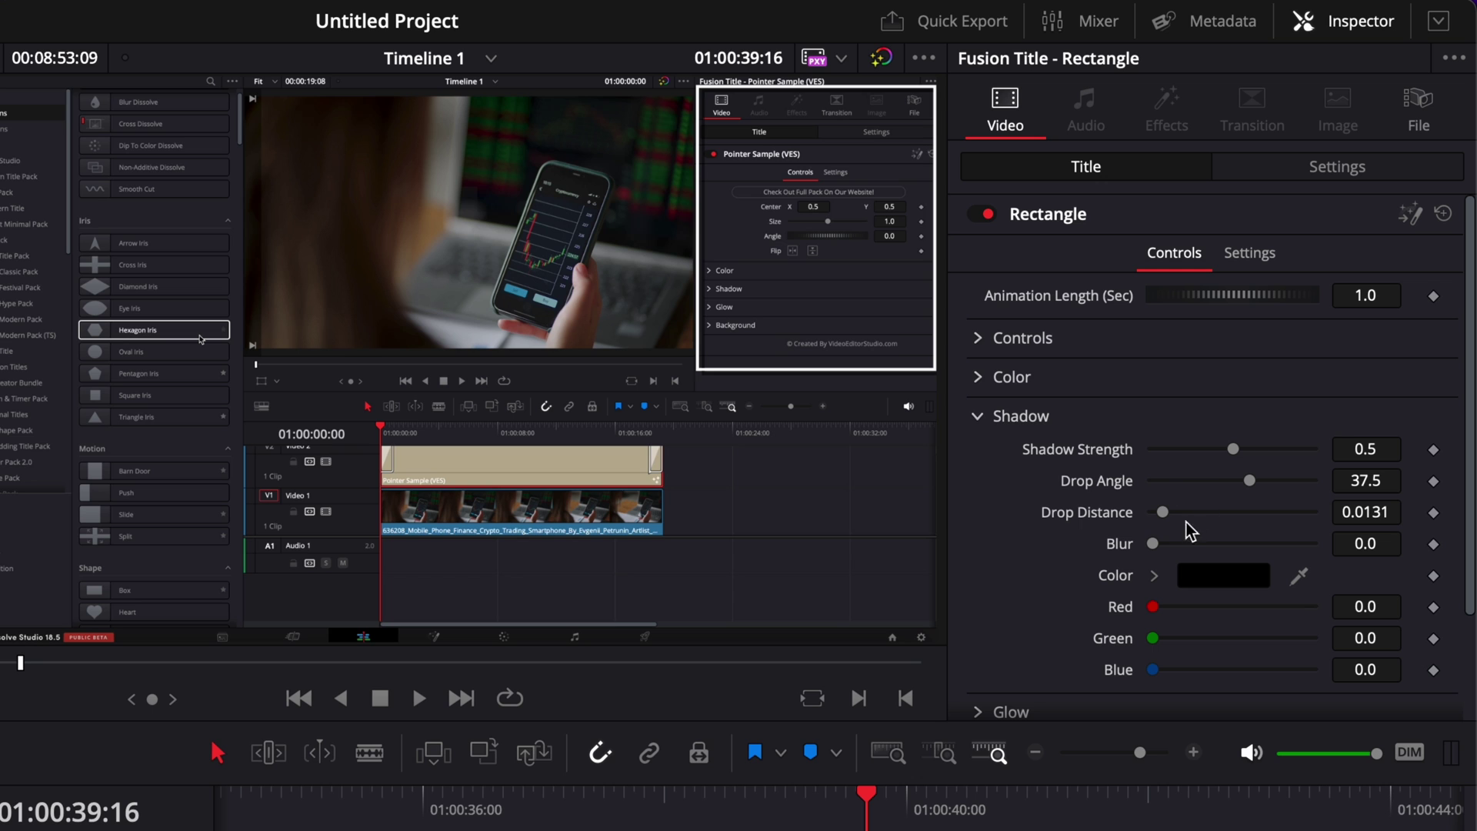
drag(1155, 544, 1211, 554)
click(593, 801)
key(space)
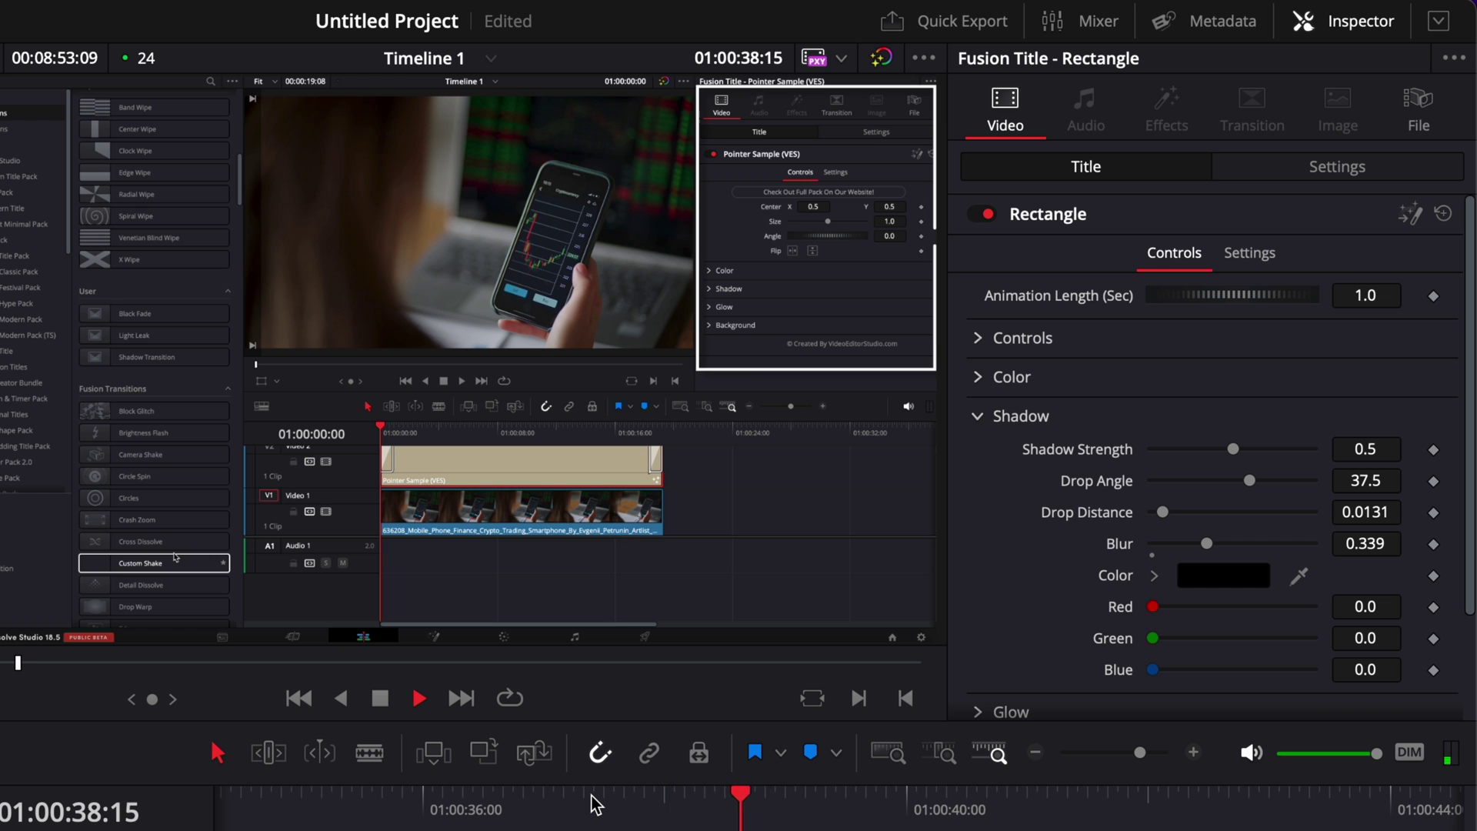
key(space)
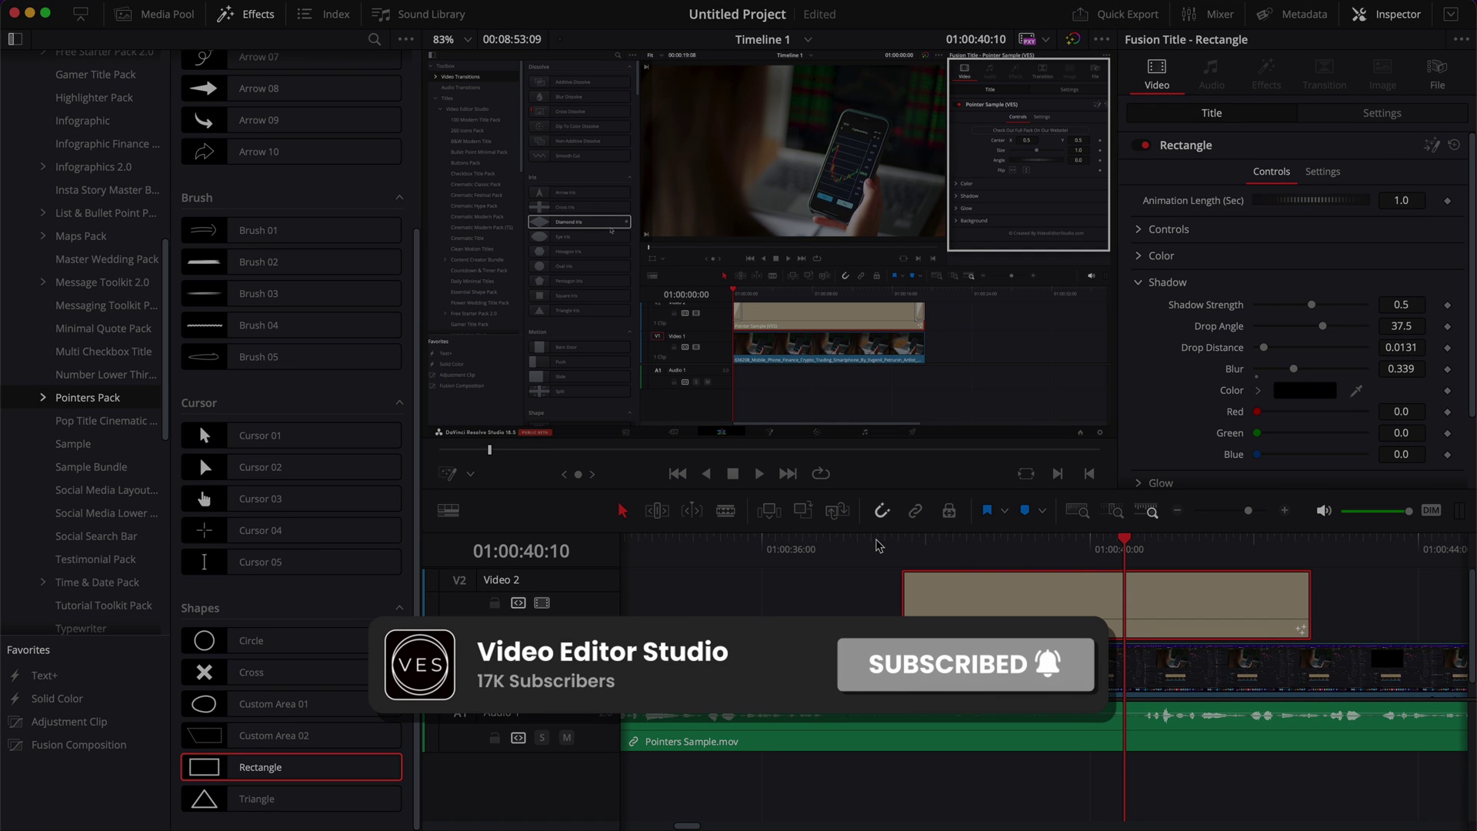